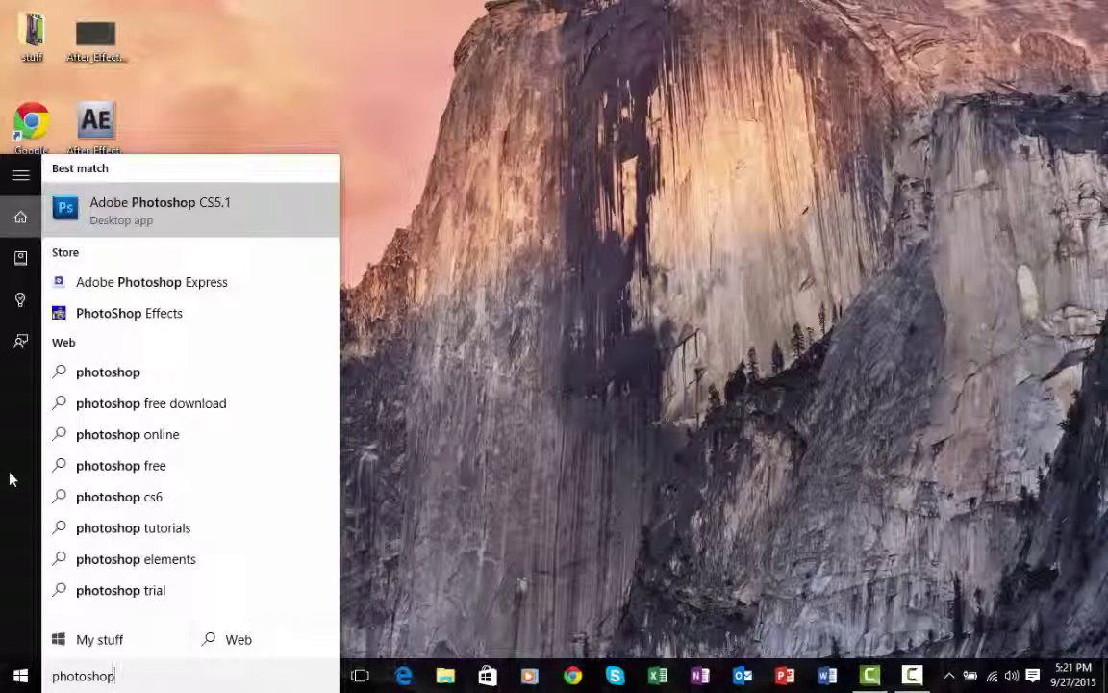
# Launch Adobe Photoshop CS5.1 and expand the toolbox to two columns.
pyautogui.press('Return')
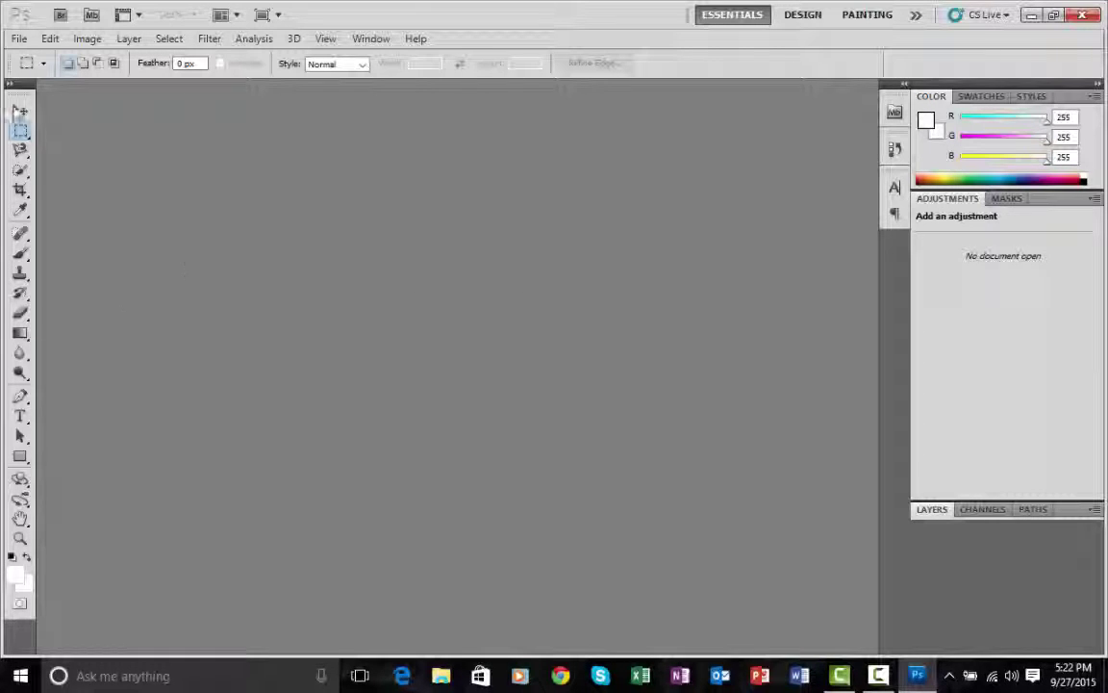
pyautogui.click(12, 85)
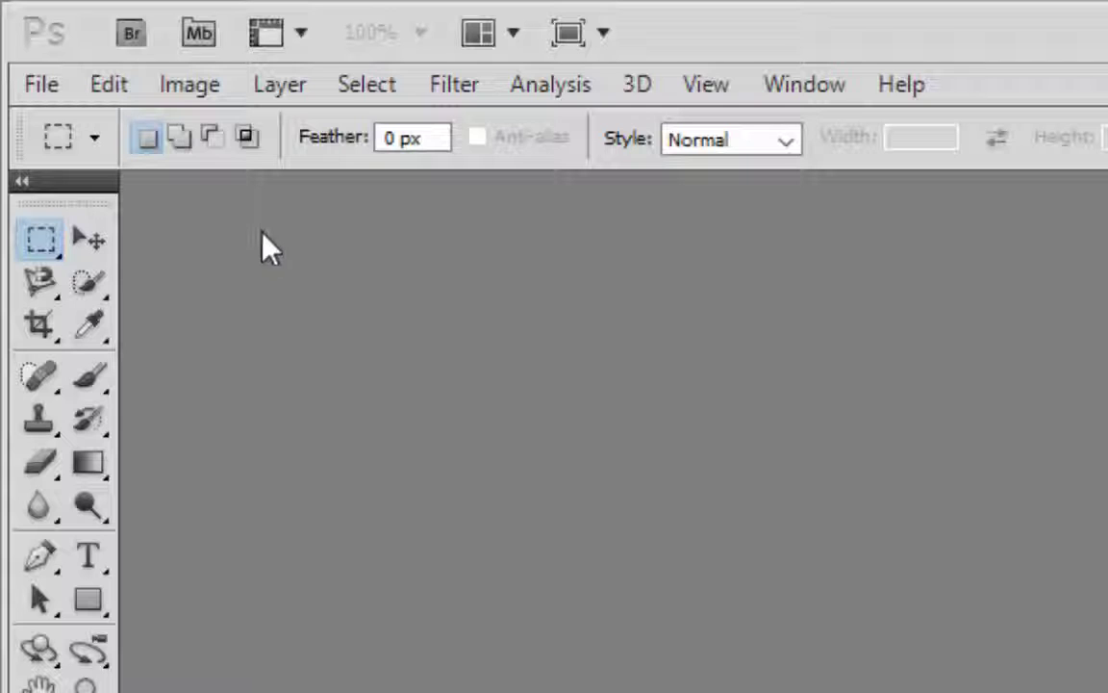
# Look through the available file, editing and layer commands without running any of them.
pyautogui.click(48, 82)
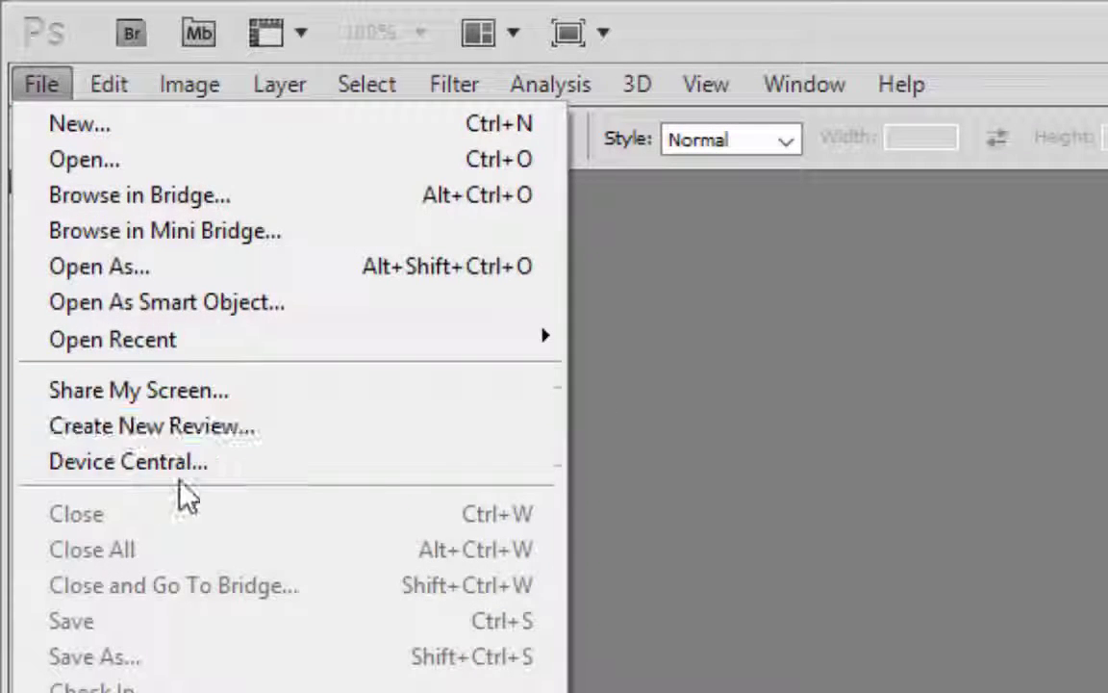
pyautogui.moveTo(366, 83)
pyautogui.moveTo(109, 84)
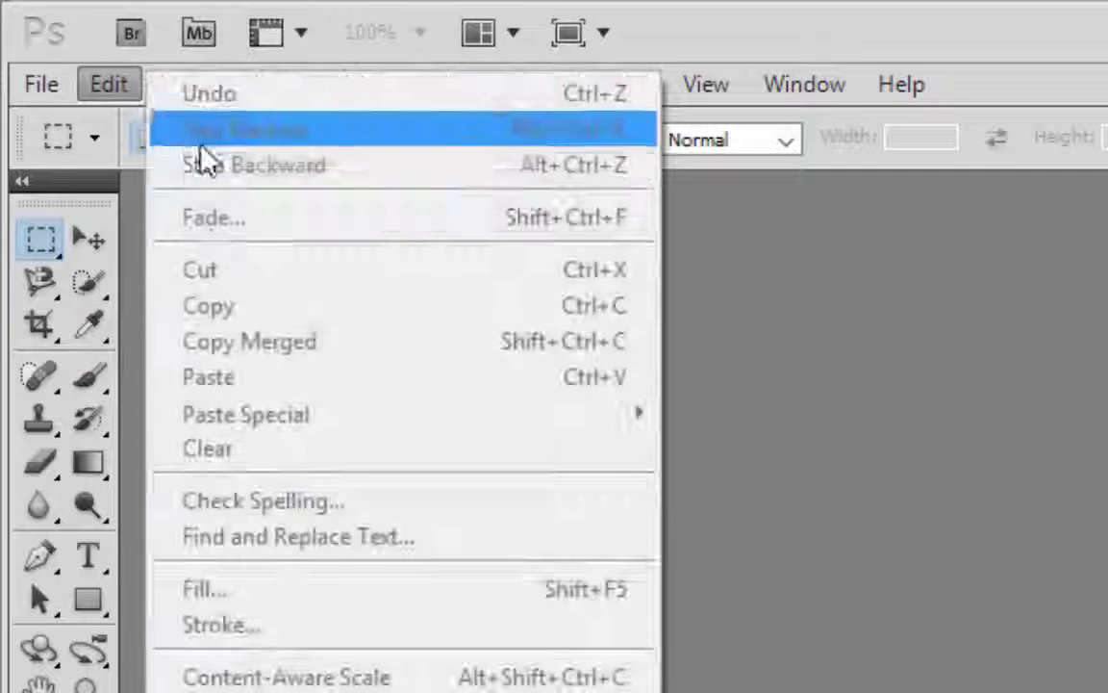
pyautogui.press('Escape')
pyautogui.press('Escape')
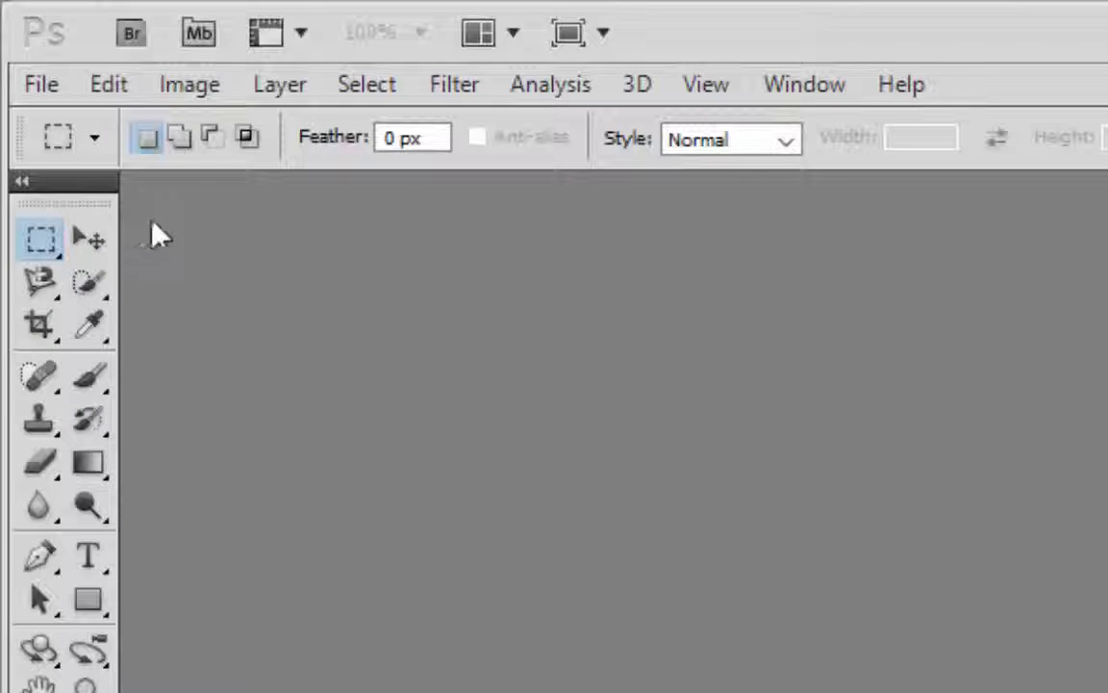
pyautogui.click(277, 84)
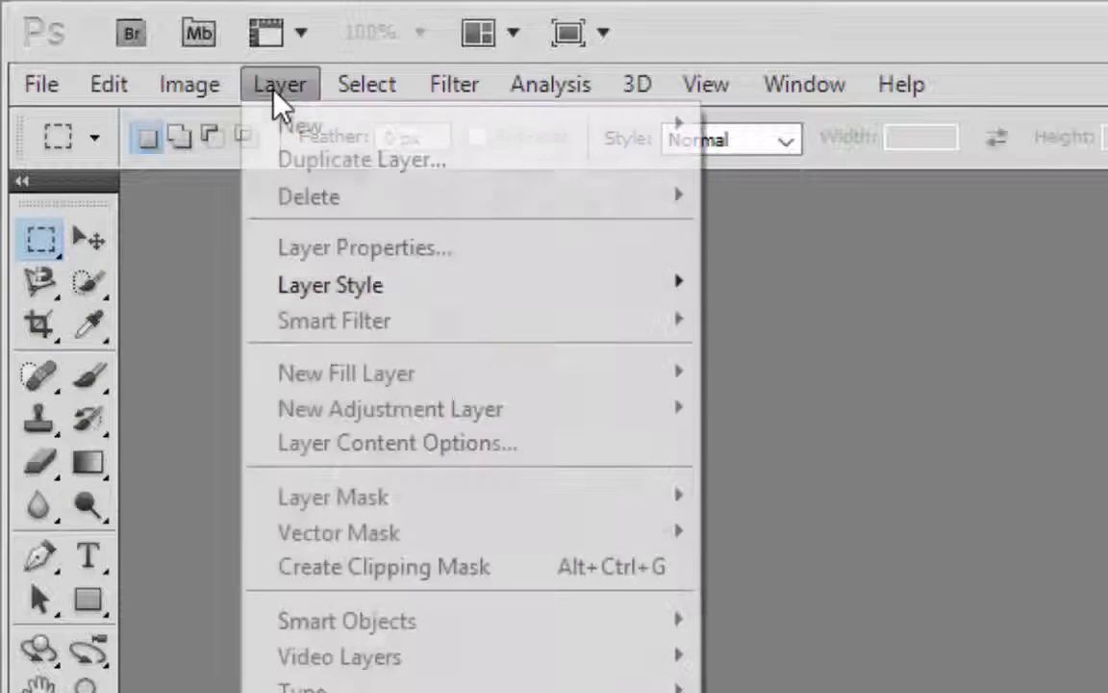
pyautogui.press('Escape')
pyautogui.press('Escape')
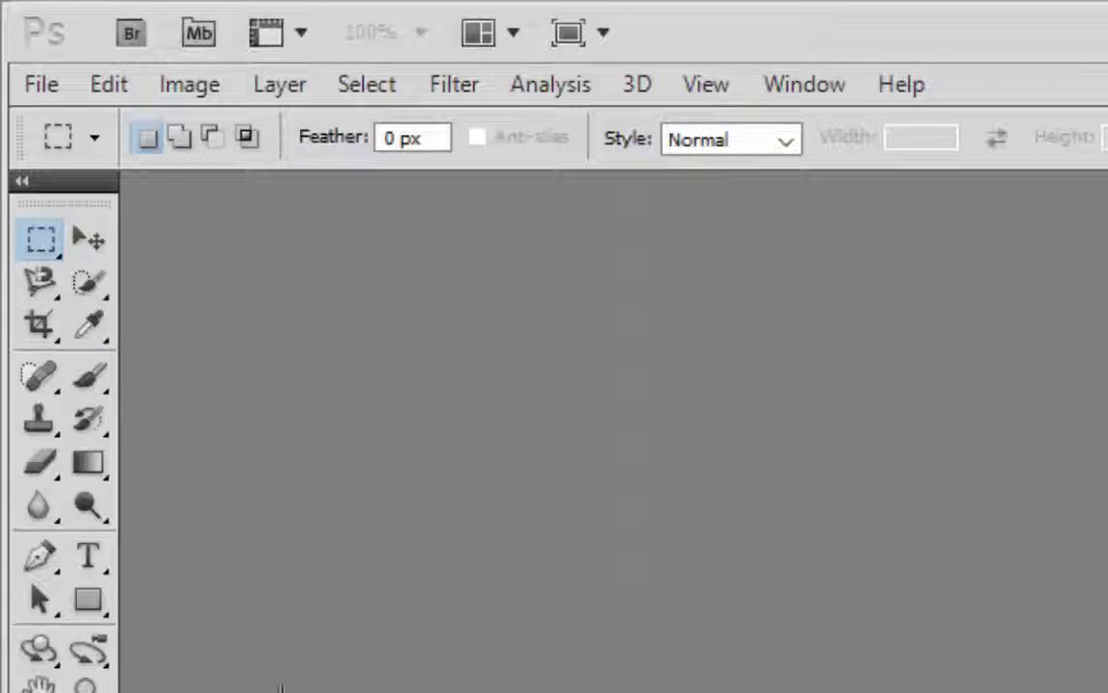
# Review the editing, 3D, view and window commands without choosing any.
pyautogui.click(114, 83)
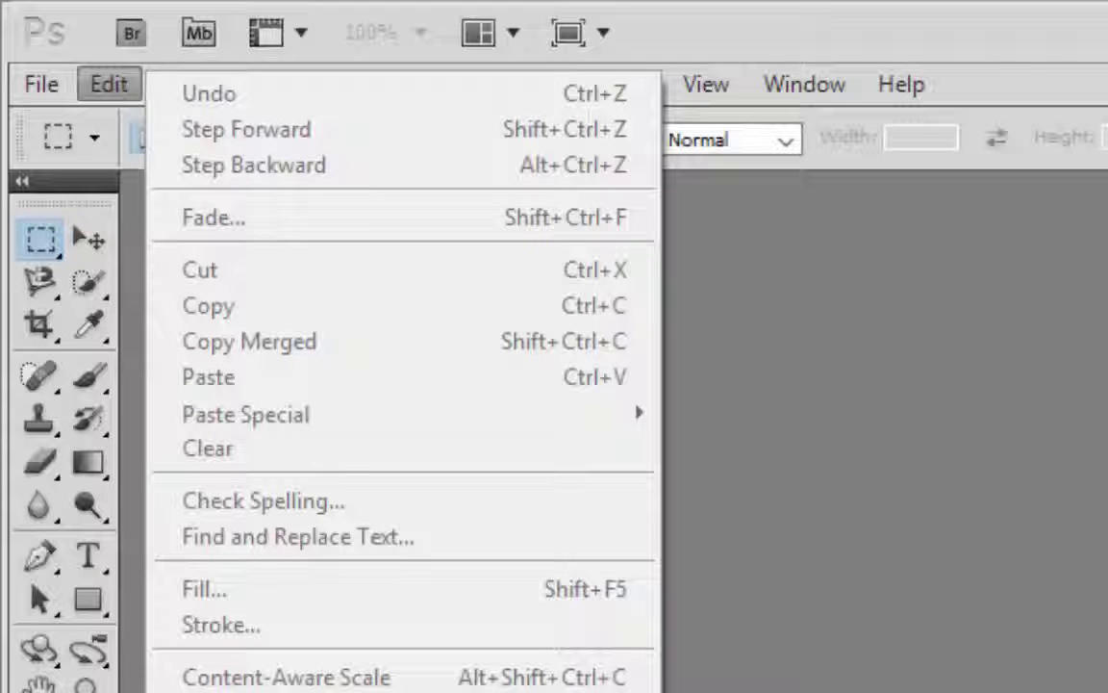
pyautogui.click(717, 445)
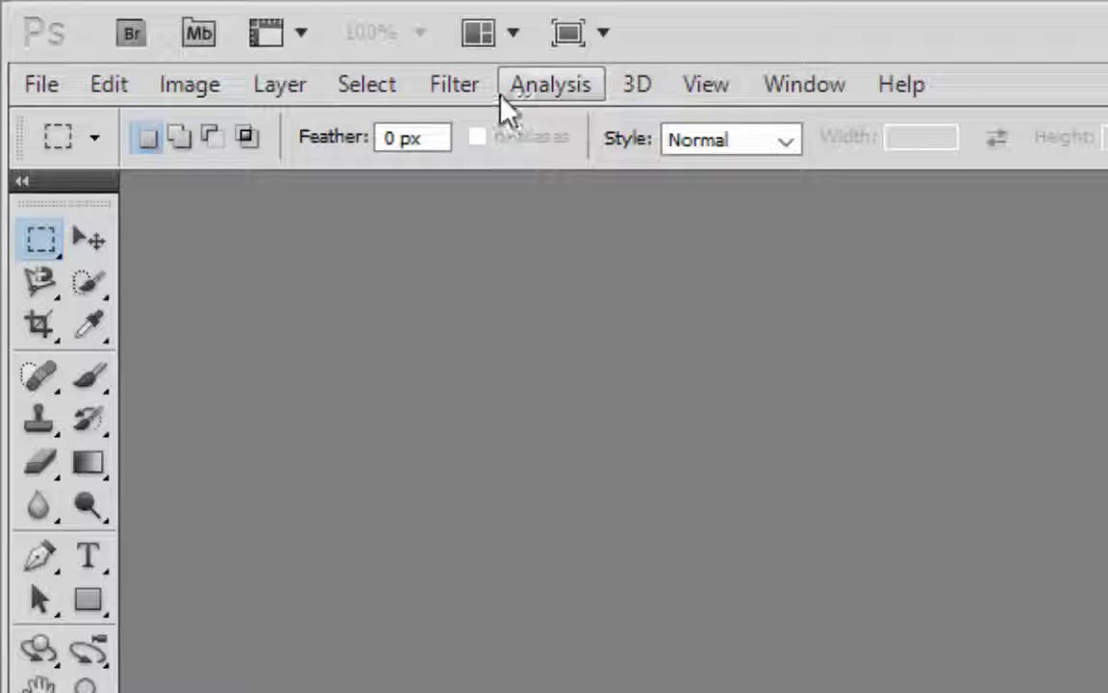
pyautogui.click(639, 94)
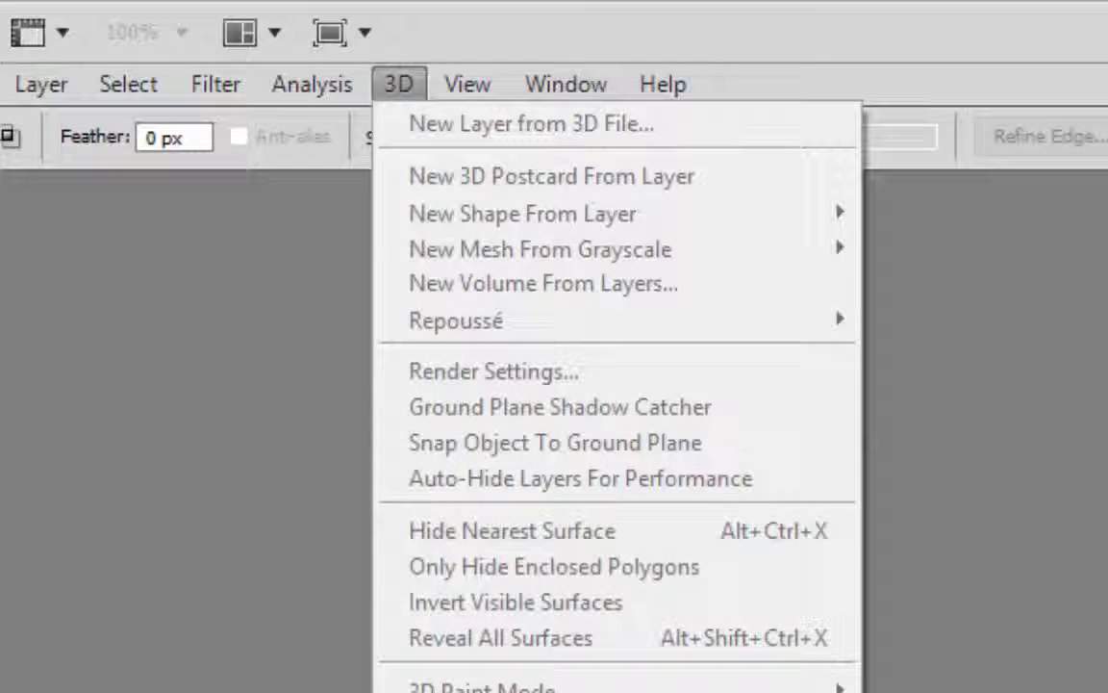
pyautogui.moveTo(649, 96)
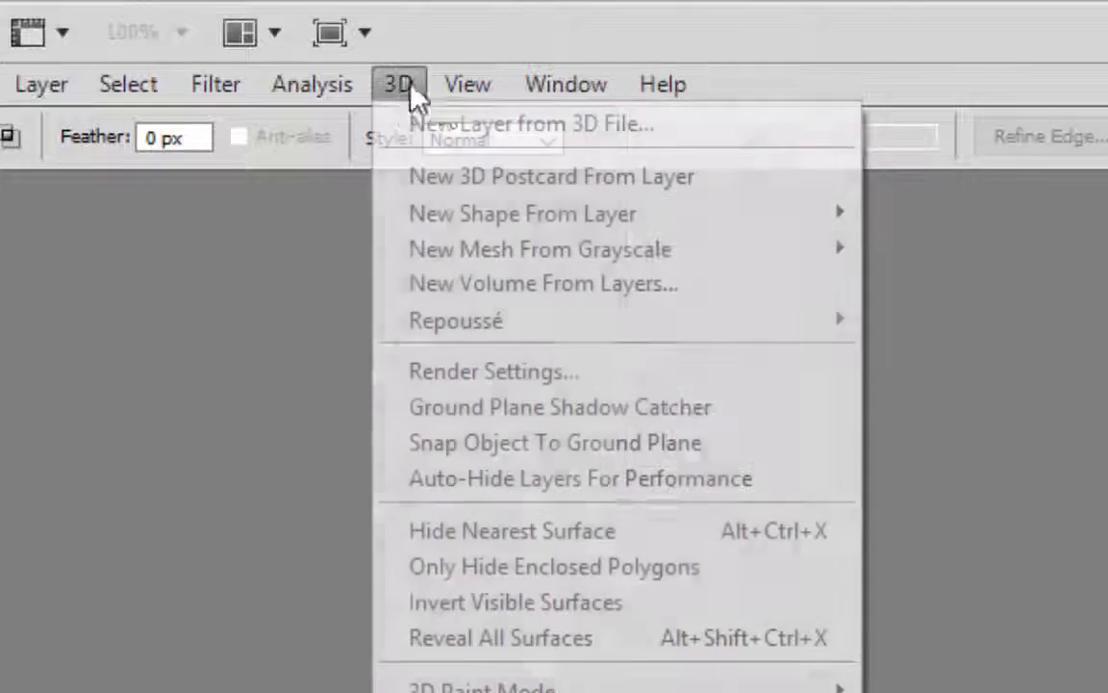
pyautogui.moveTo(481, 89)
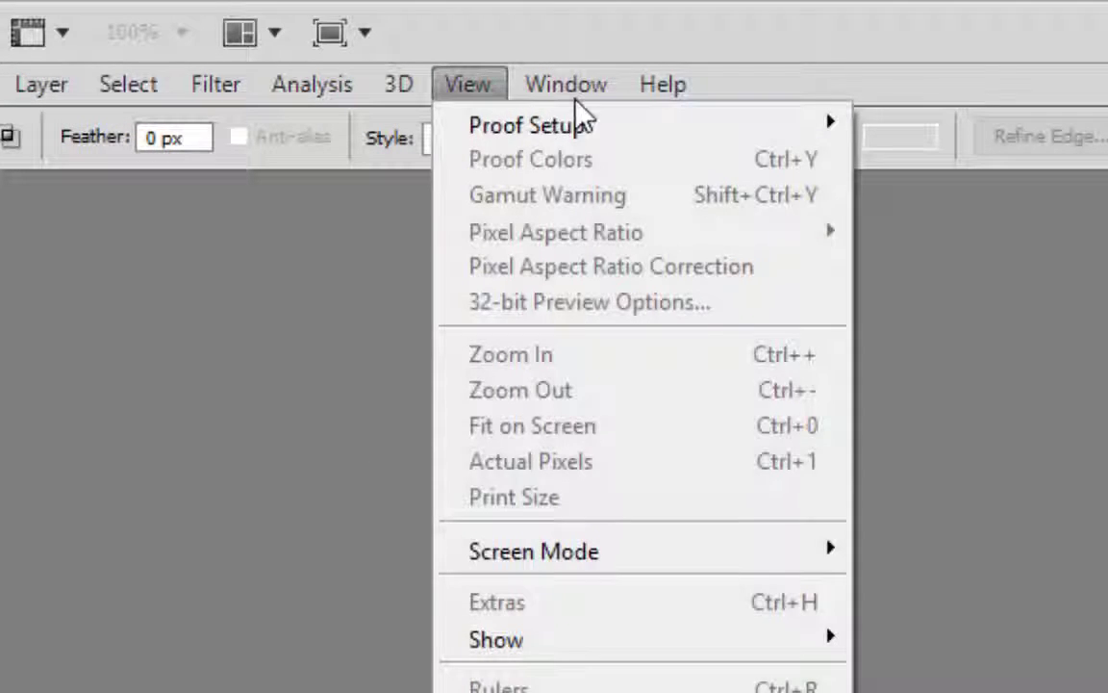
pyautogui.moveTo(577, 96)
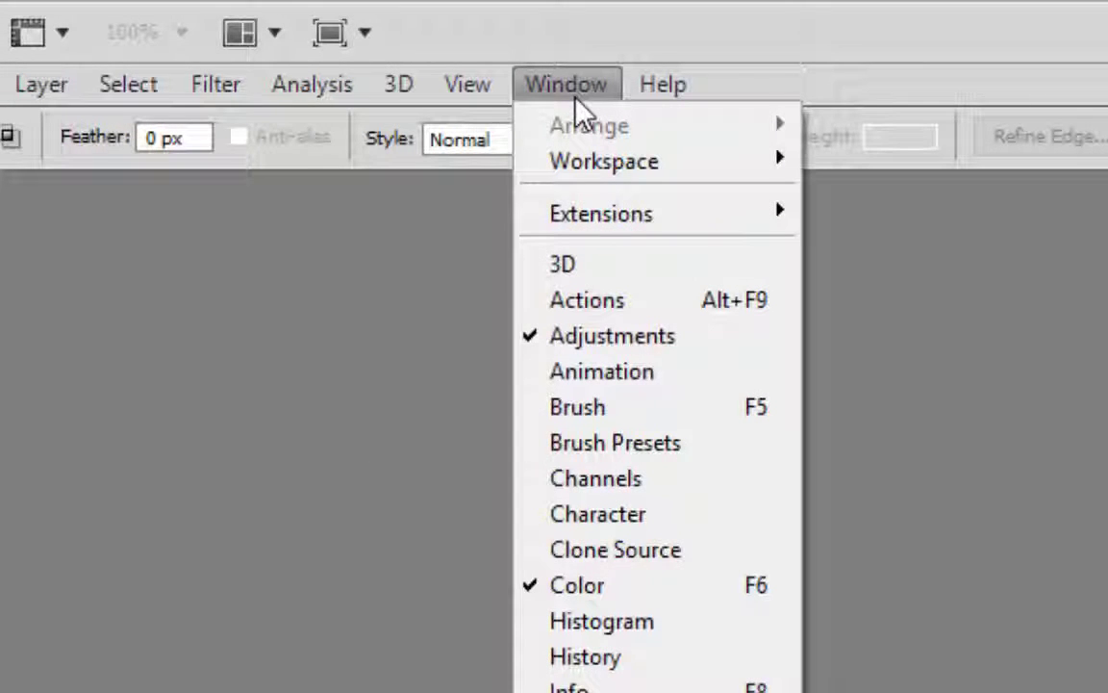
pyautogui.moveTo(139, 465)
pyautogui.press('Escape')
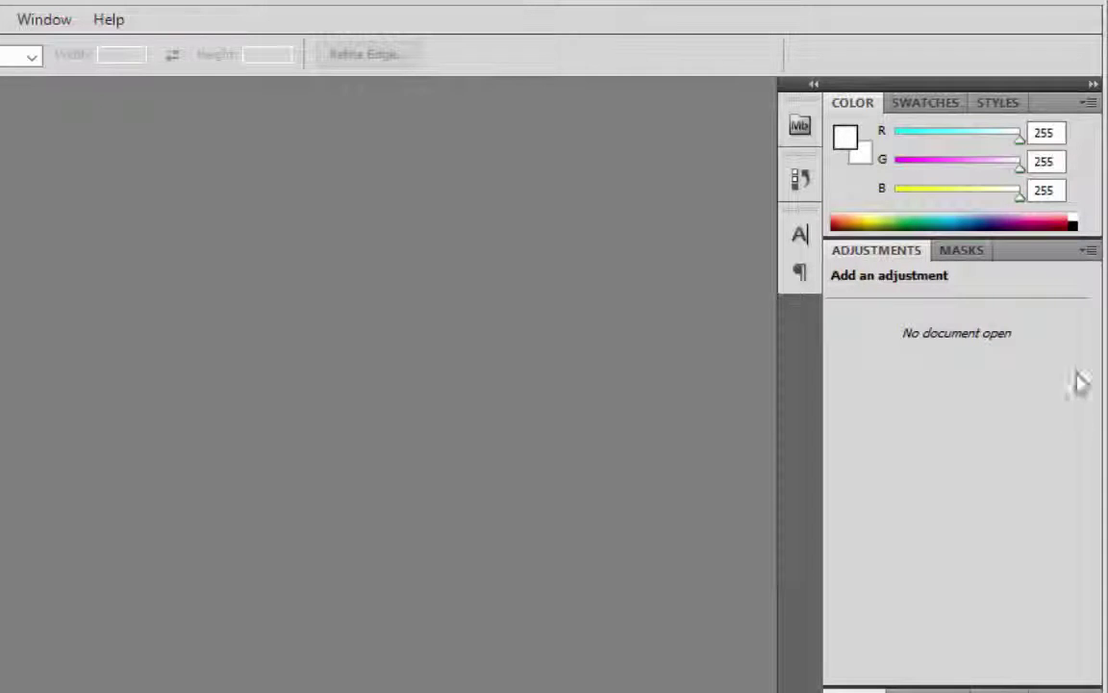
# Examine the Mini Bridge, History and Character panels one by one, and the list of panels that can be shown.
pyautogui.click(799, 126)
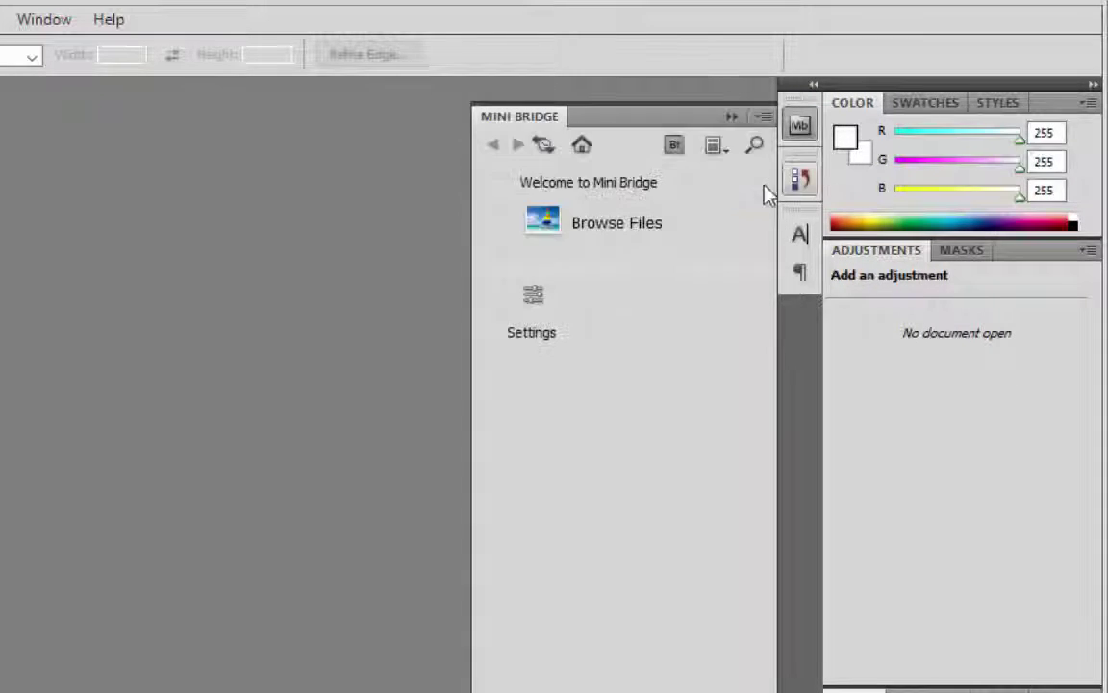
pyautogui.click(731, 116)
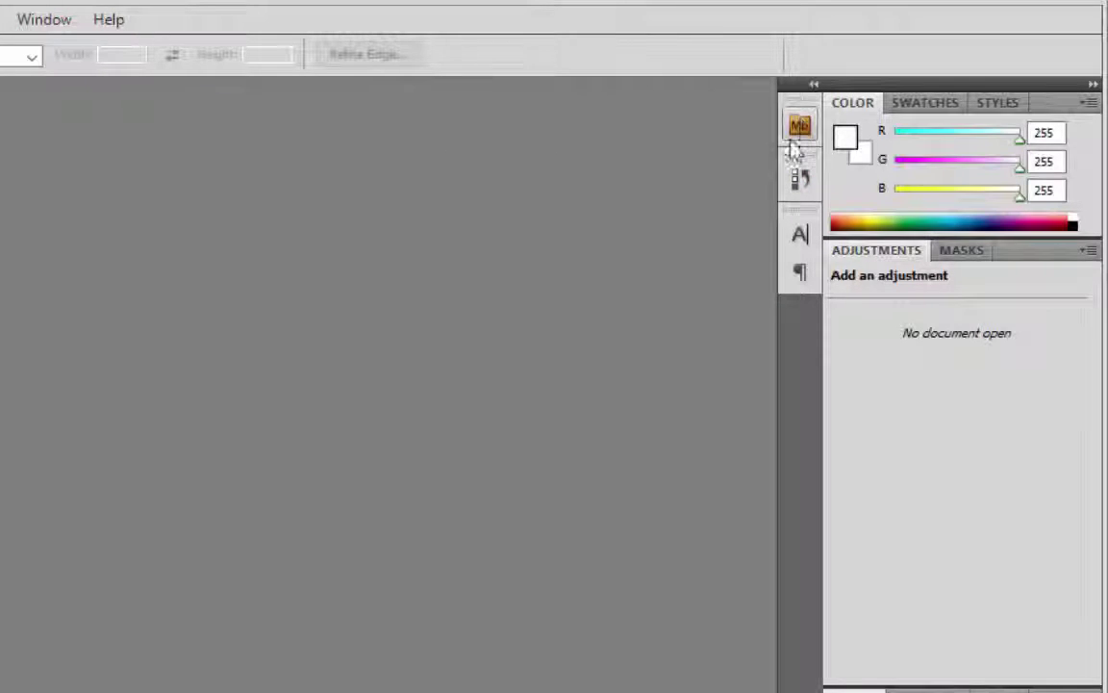
pyautogui.click(799, 178)
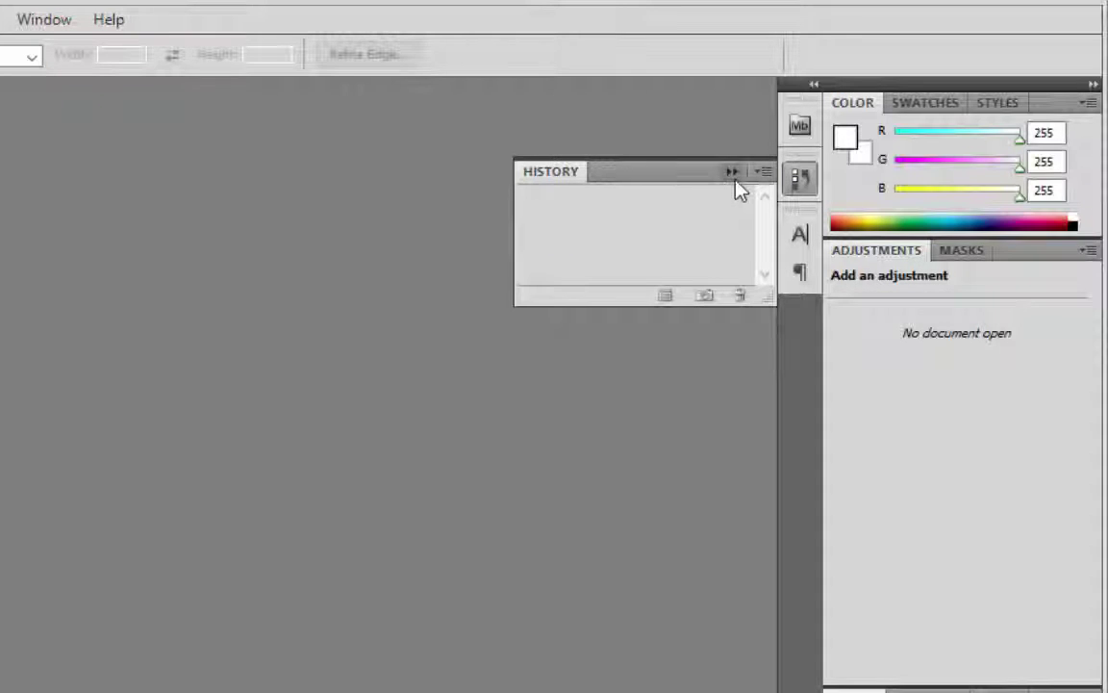
pyautogui.click(733, 173)
pyautogui.click(799, 235)
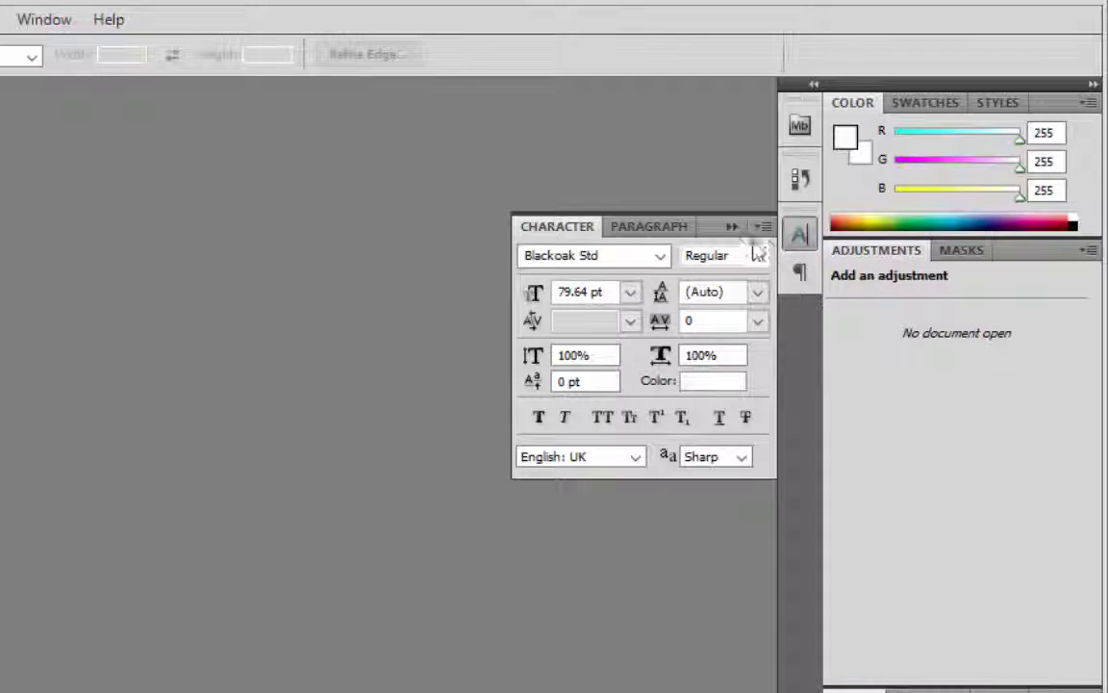
pyautogui.click(733, 227)
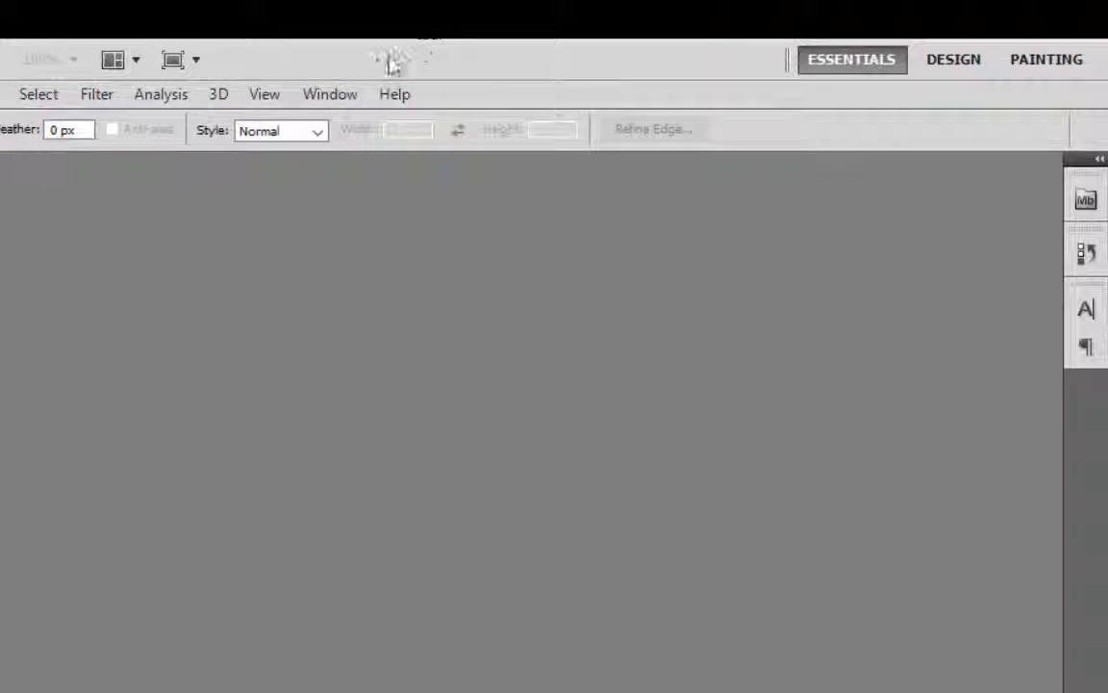
pyautogui.click(358, 97)
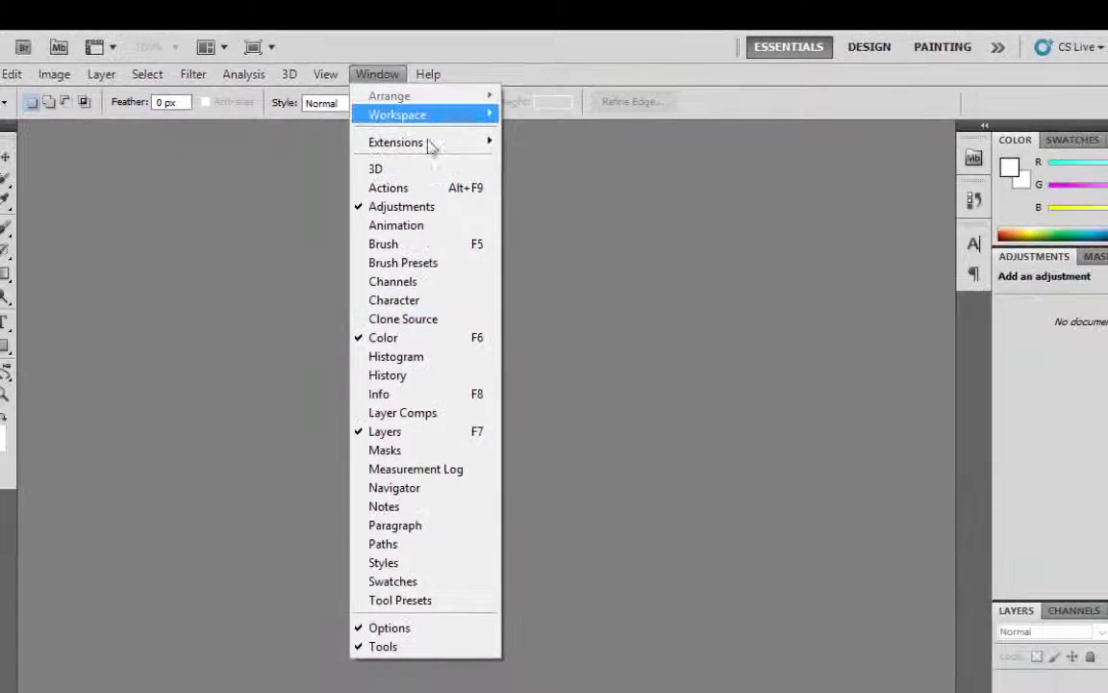
pyautogui.click(730, 316)
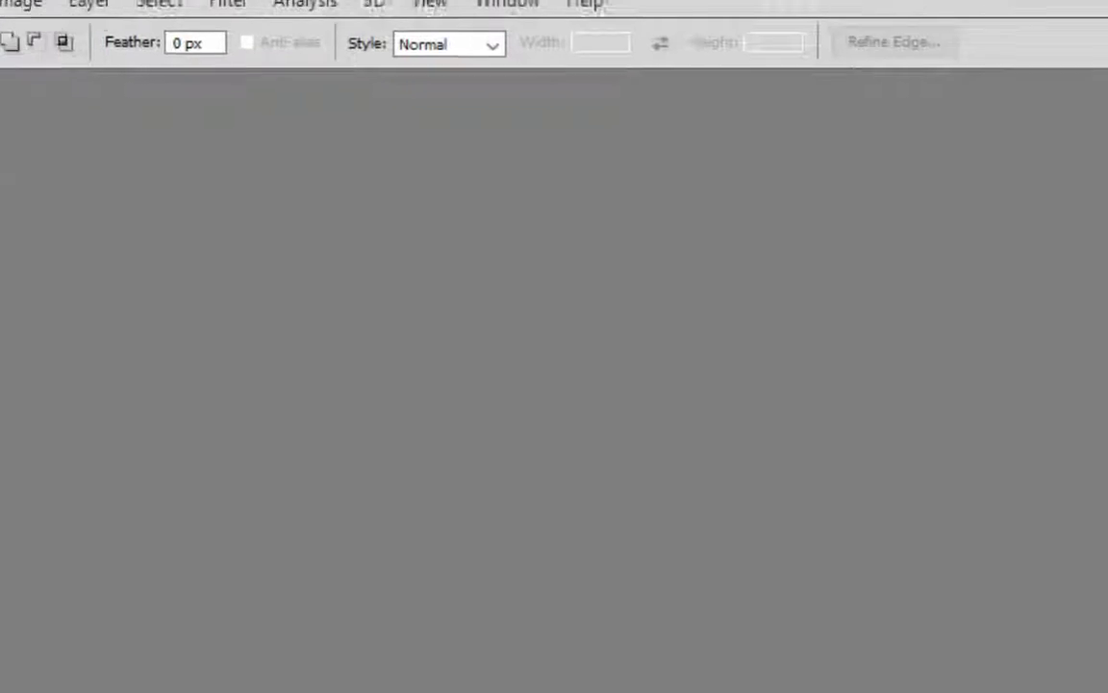
# Collapse the toolbox to a single column and activate the Rectangular Marquee tool, checking its tool variants.
pyautogui.click(67, 88)
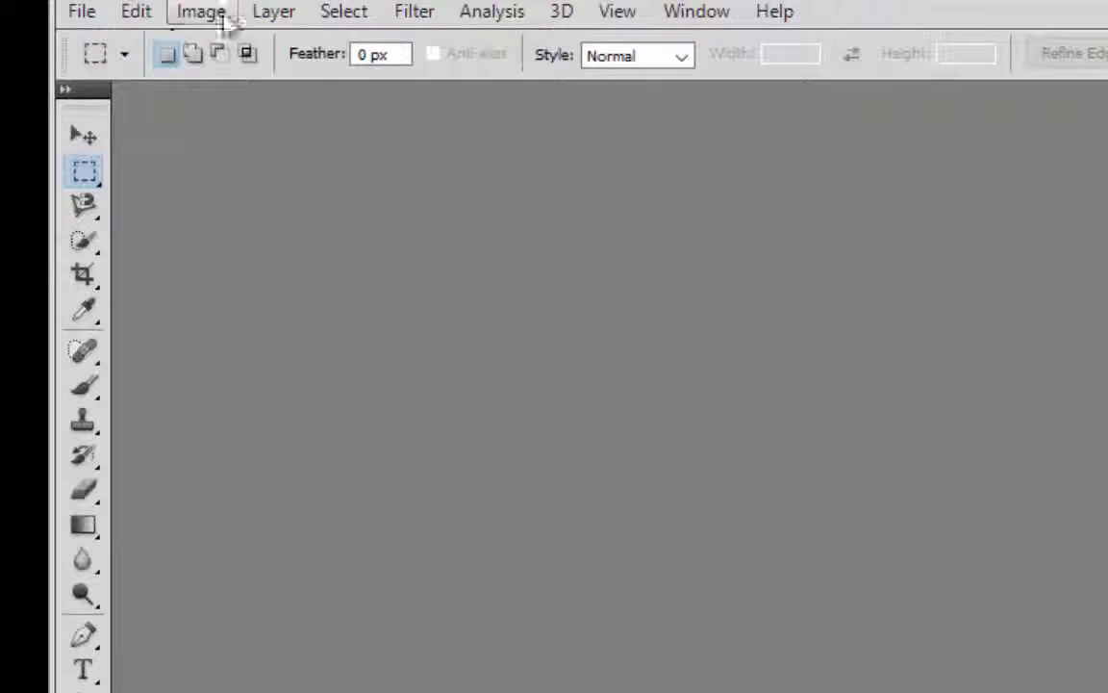
pyautogui.press('l')
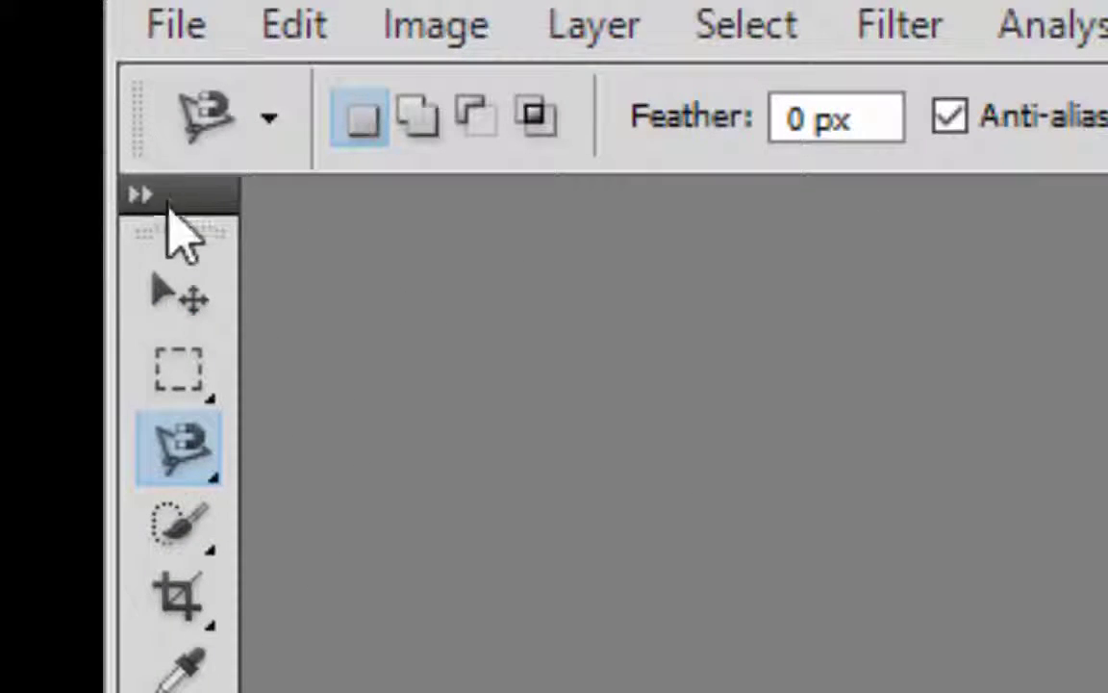
pyautogui.click(189, 381)
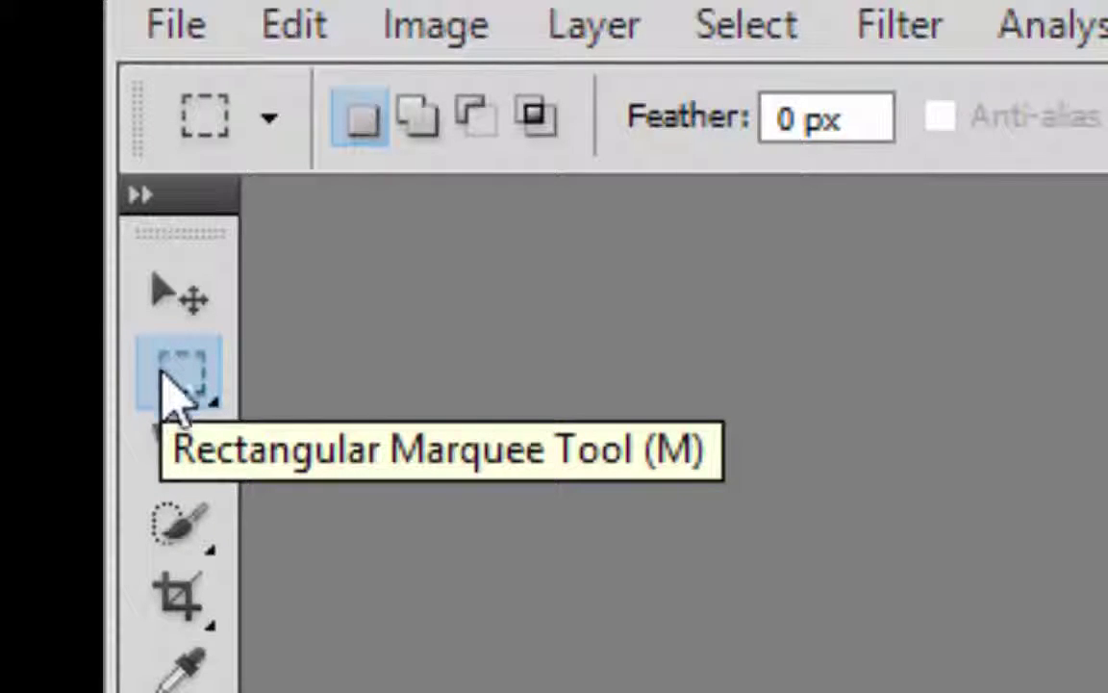
pyautogui.click(194, 387)
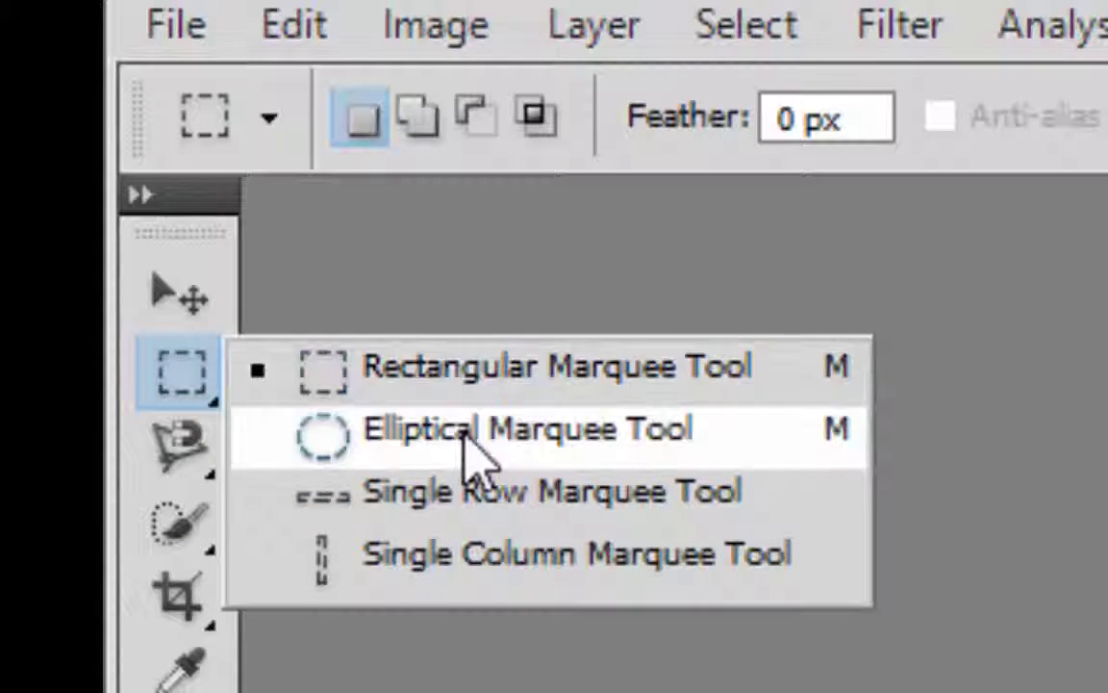
pyautogui.click(192, 399)
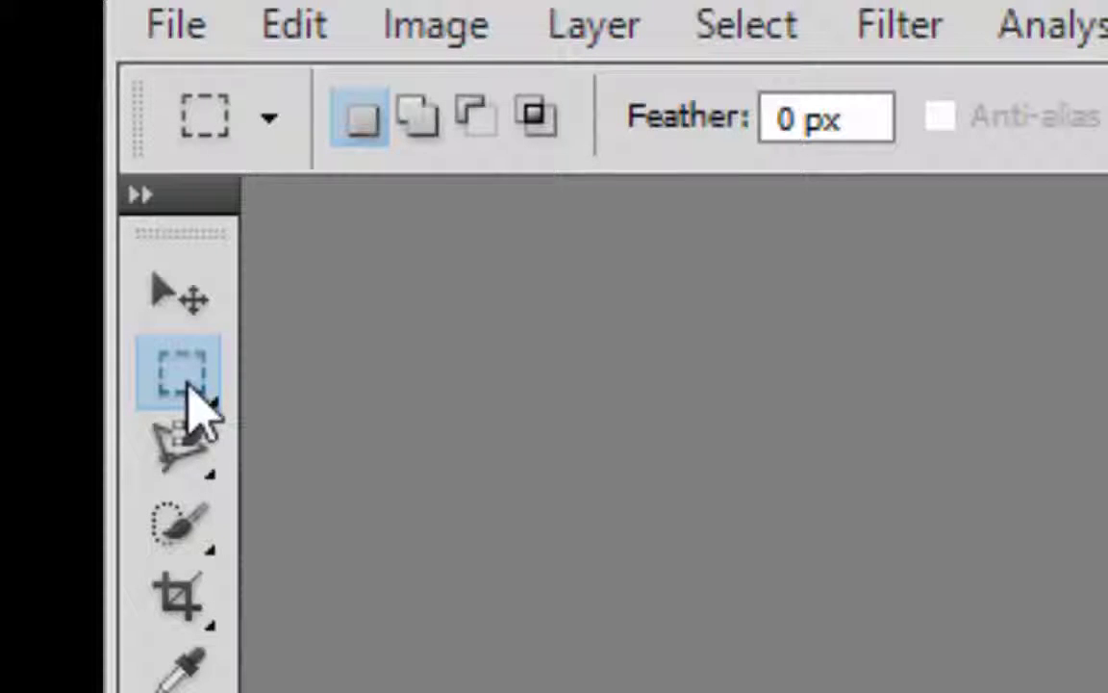
pyautogui.click(190, 388)
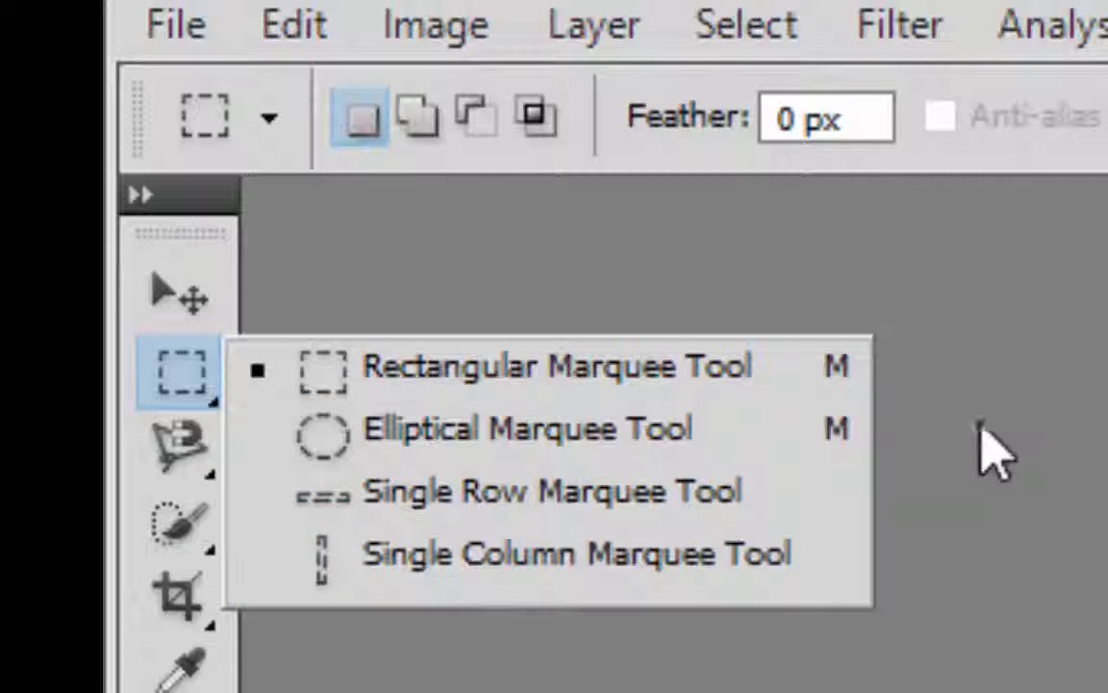
pyautogui.click(991, 452)
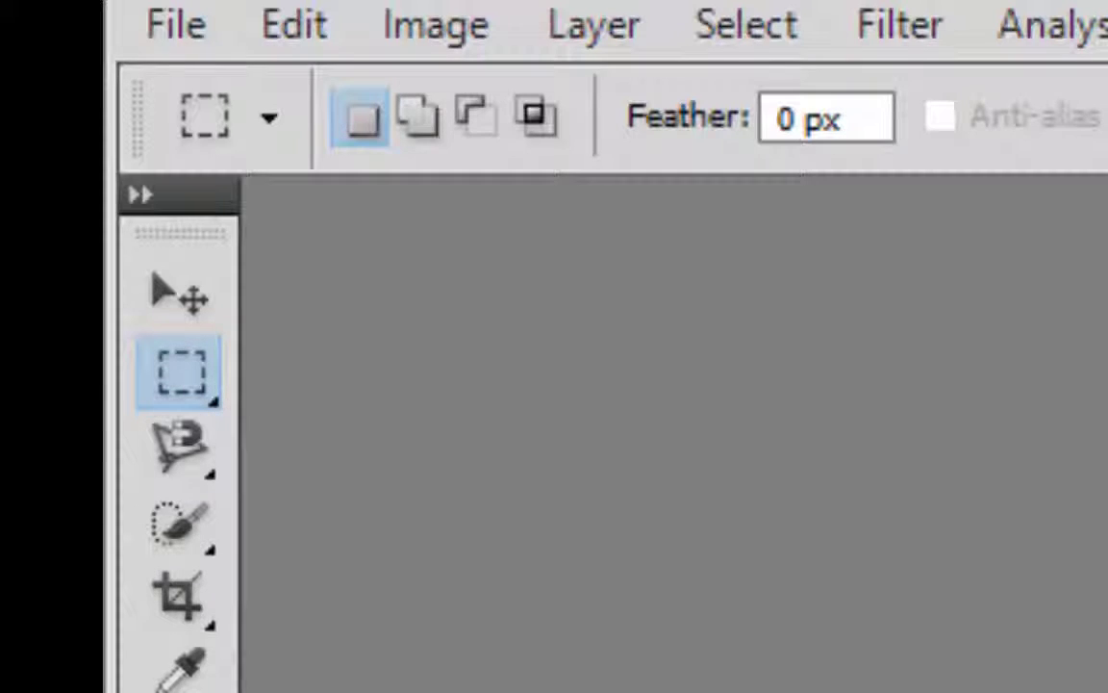
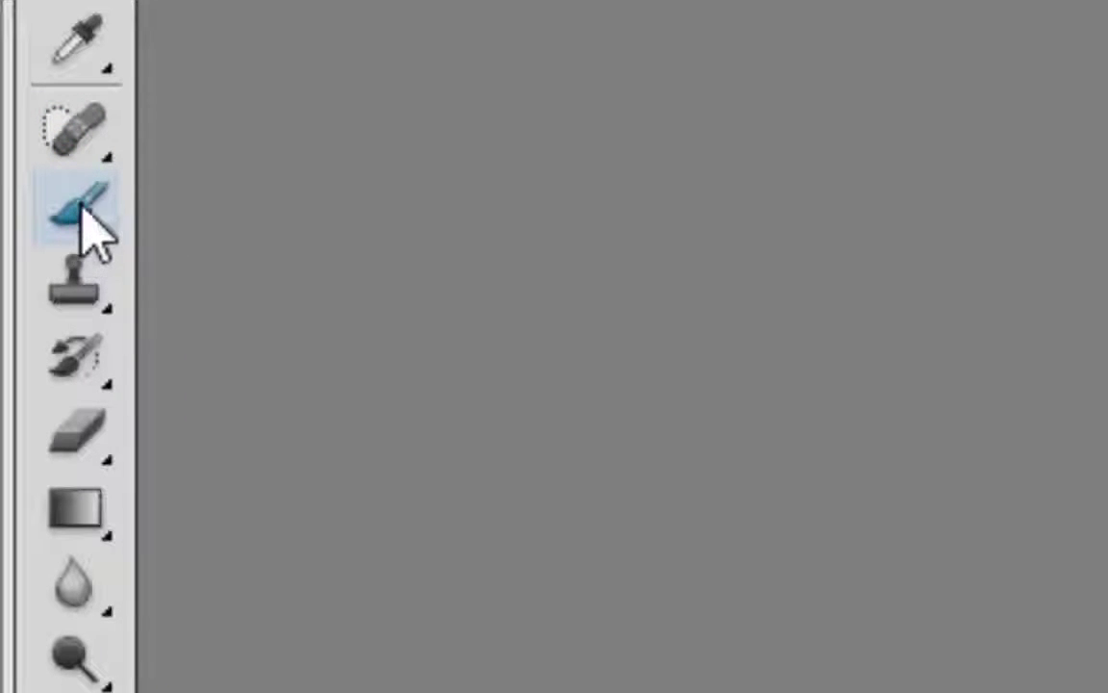
# Try out the Clone Stamp, History Brush, Blur and Dodge tools in turn, checking the History Brush variants.
pyautogui.click(83, 290)
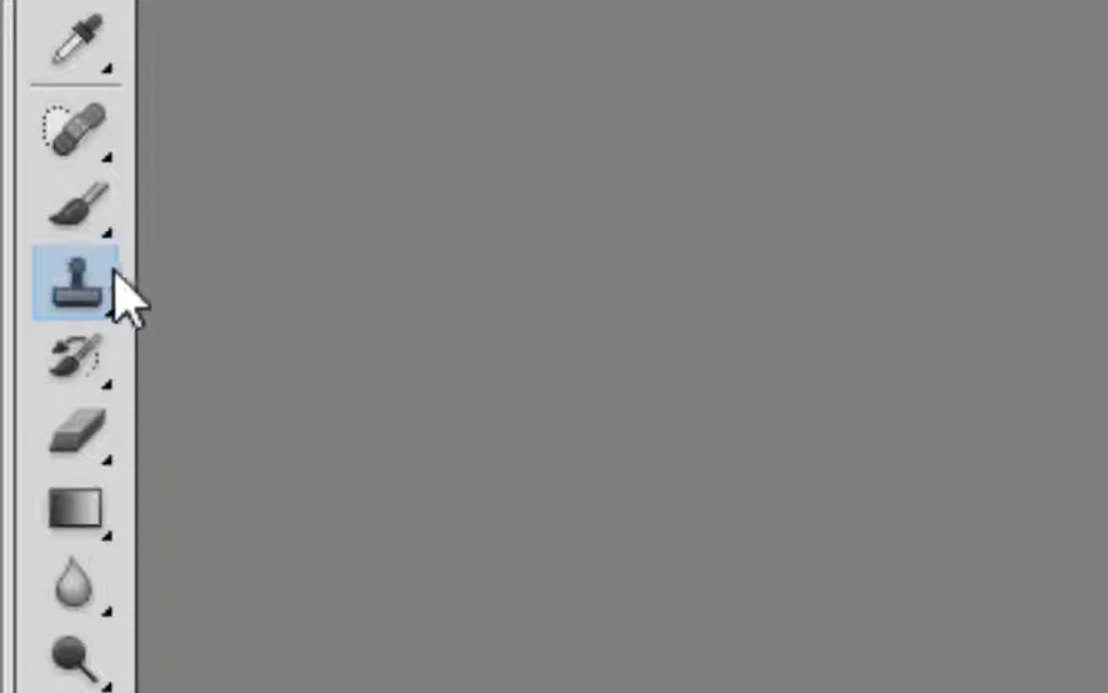
pyautogui.click(101, 382)
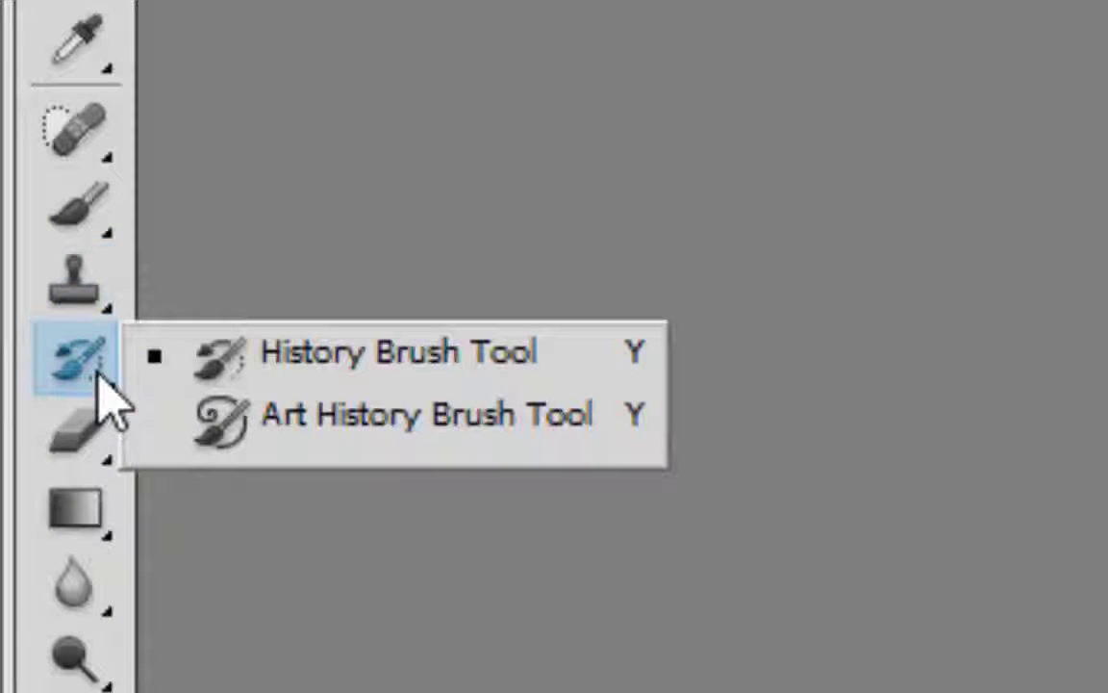
pyautogui.click(99, 383)
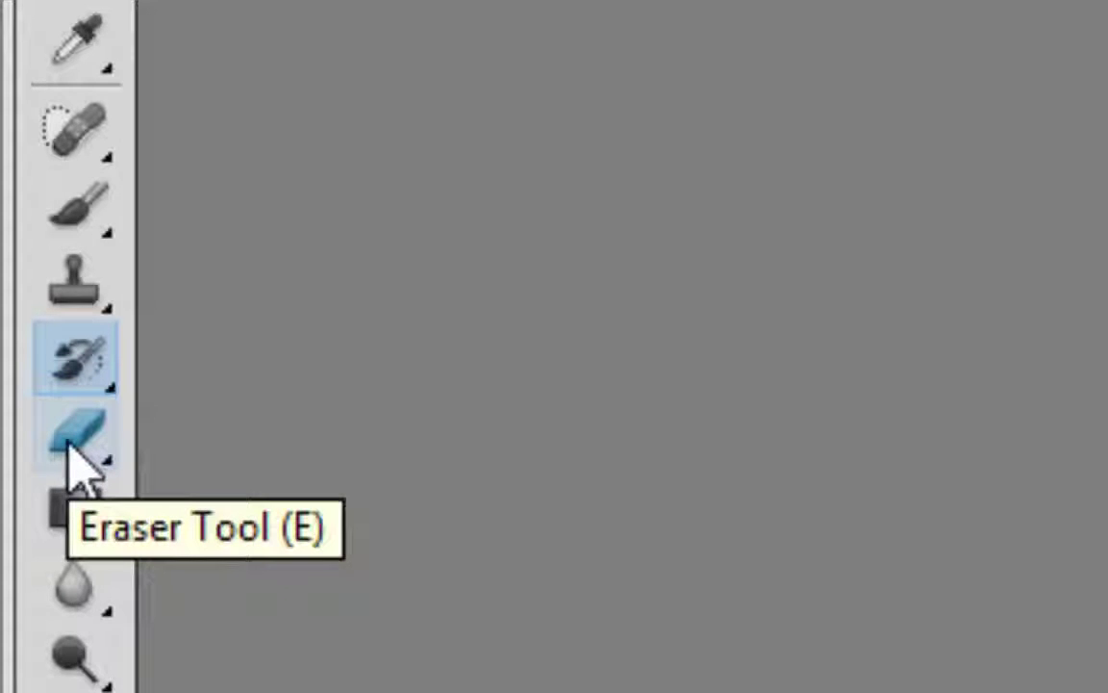
pyautogui.click(91, 596)
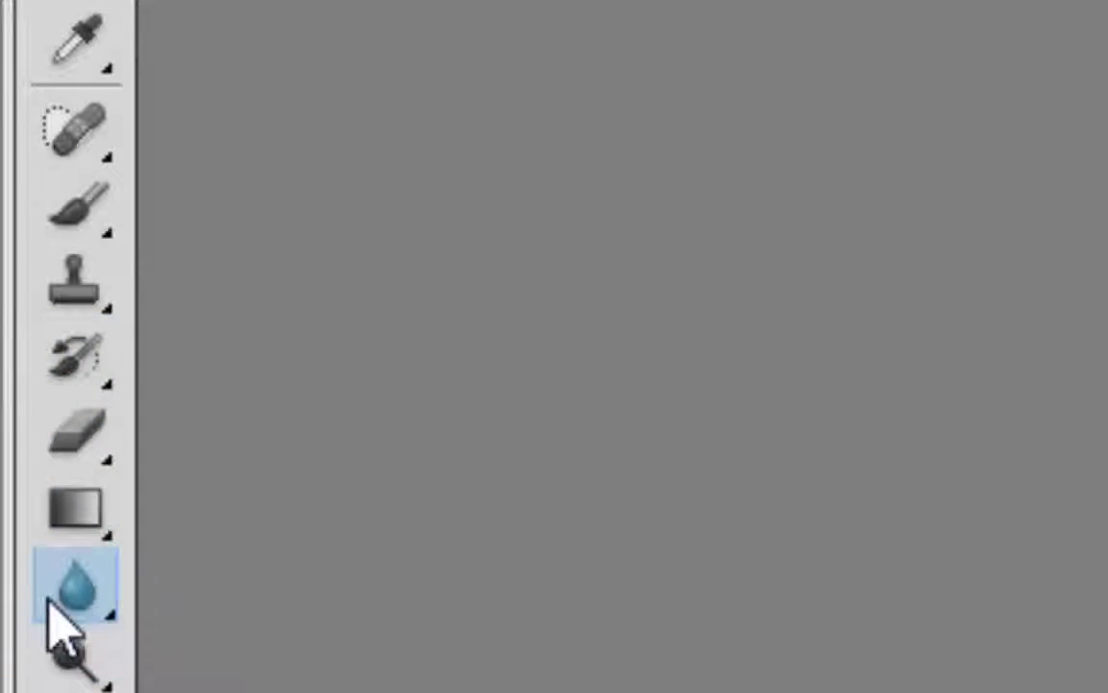
pyautogui.click(80, 673)
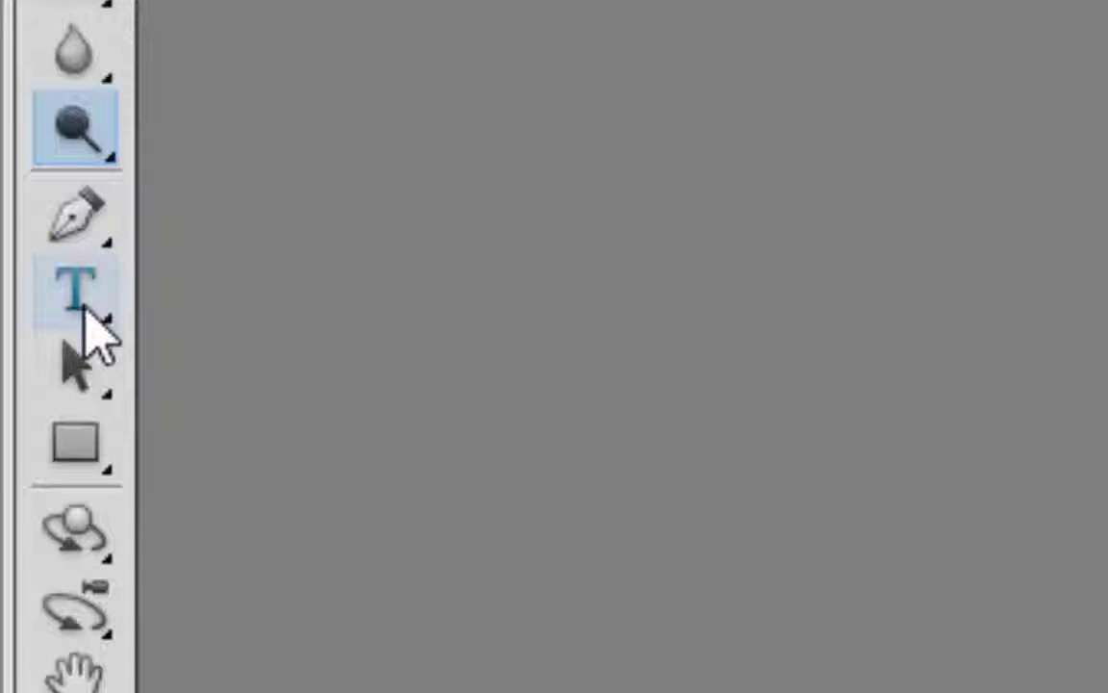
# Check the Path Selection tool's variants, and activate the Rectangle shape tool and the 3D object rotate tool.
pyautogui.click(71, 402)
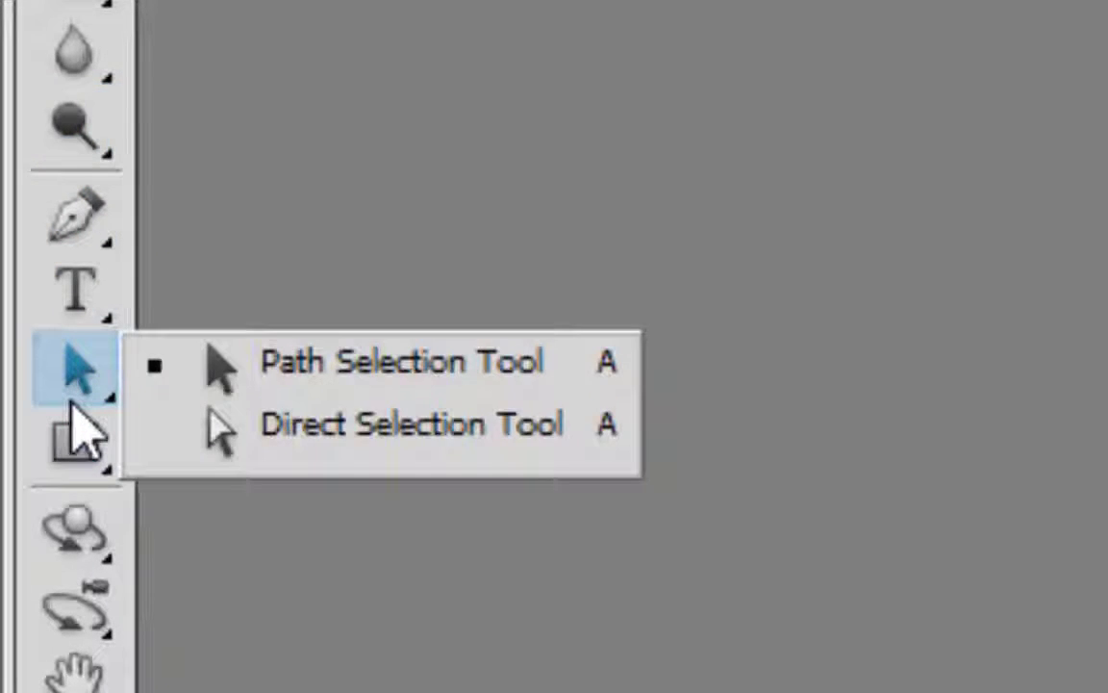
pyautogui.click(82, 444)
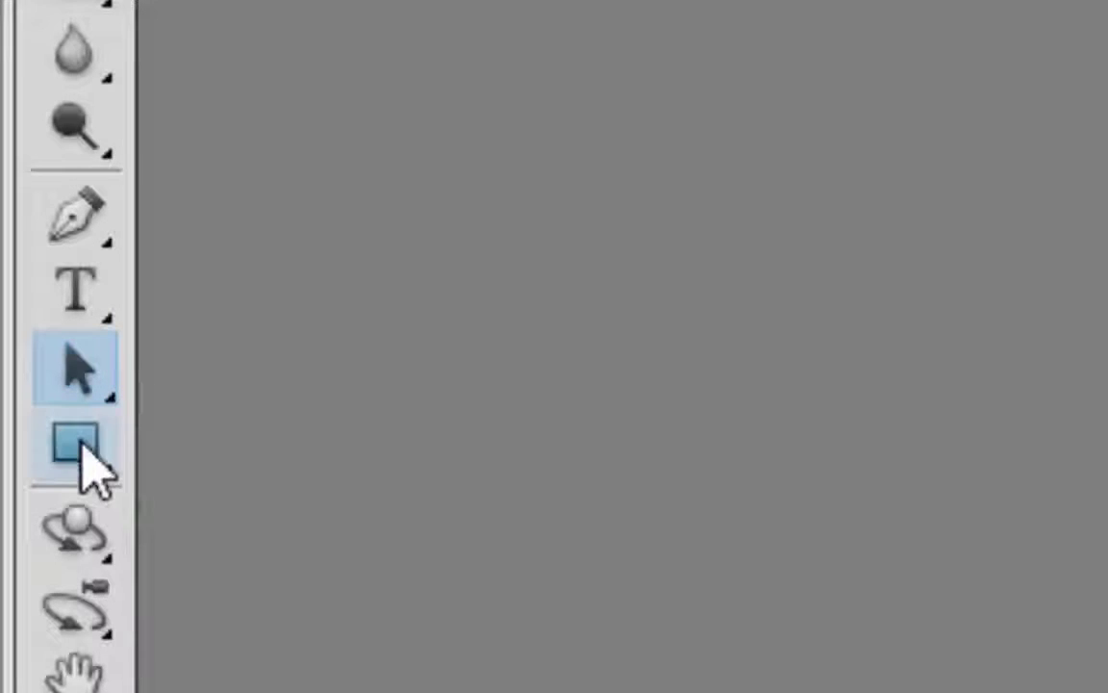
pyautogui.click(81, 445)
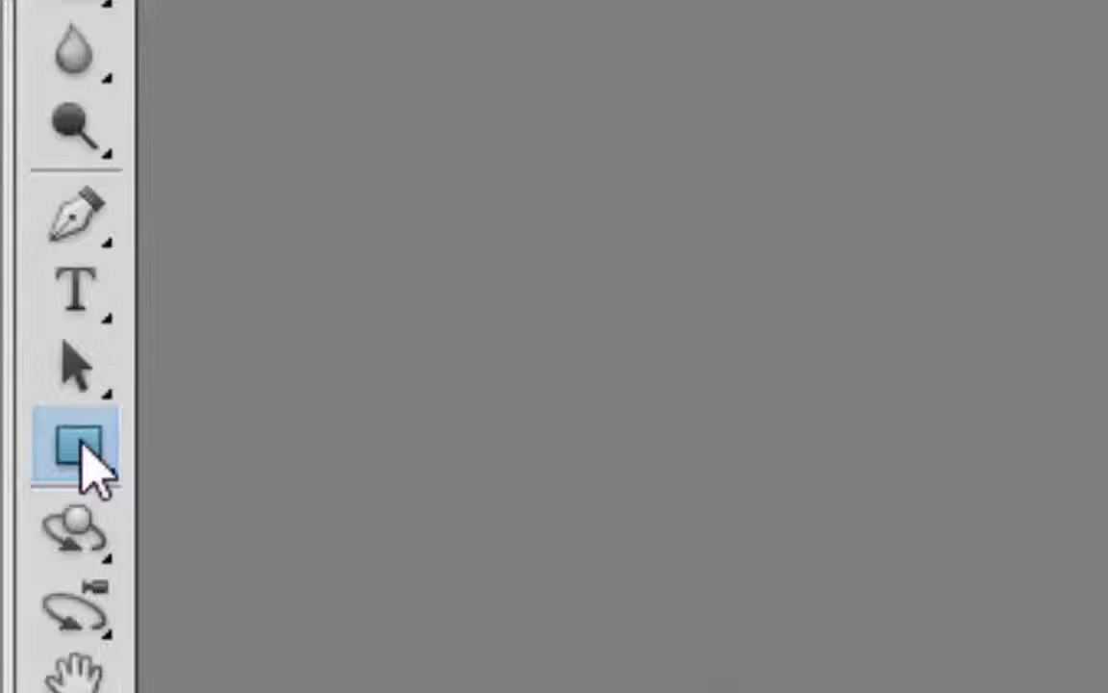
pyautogui.click(104, 529)
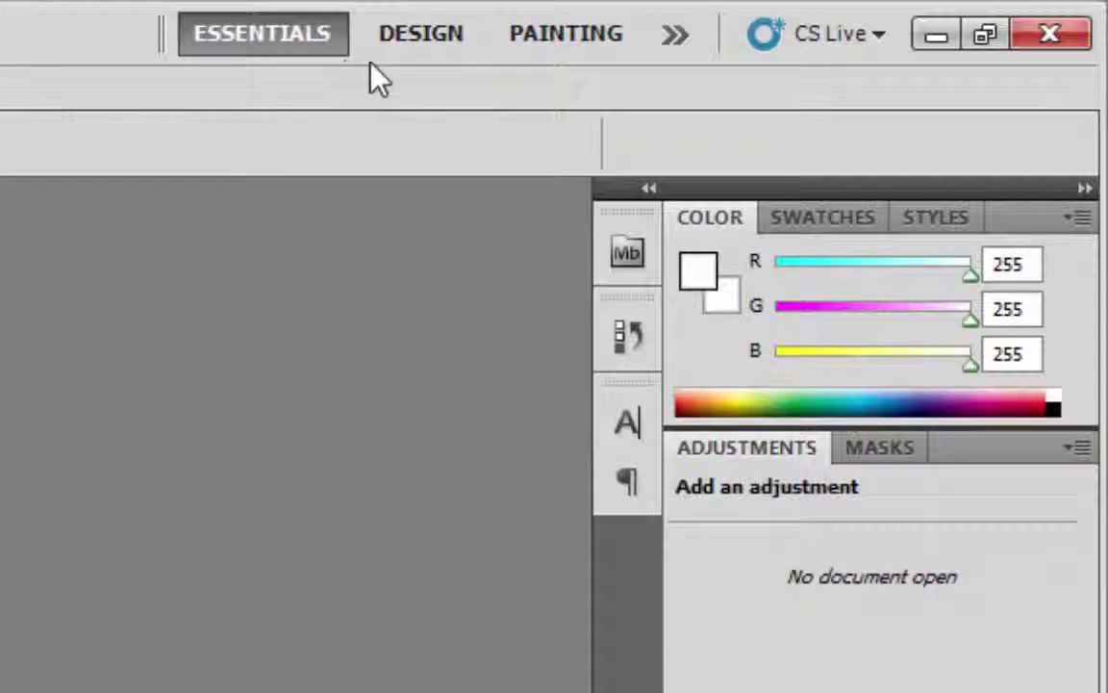
# Preview the Design, Painting and 3D workspaces, and return to the Essentials workspace.
pyautogui.click(400, 43)
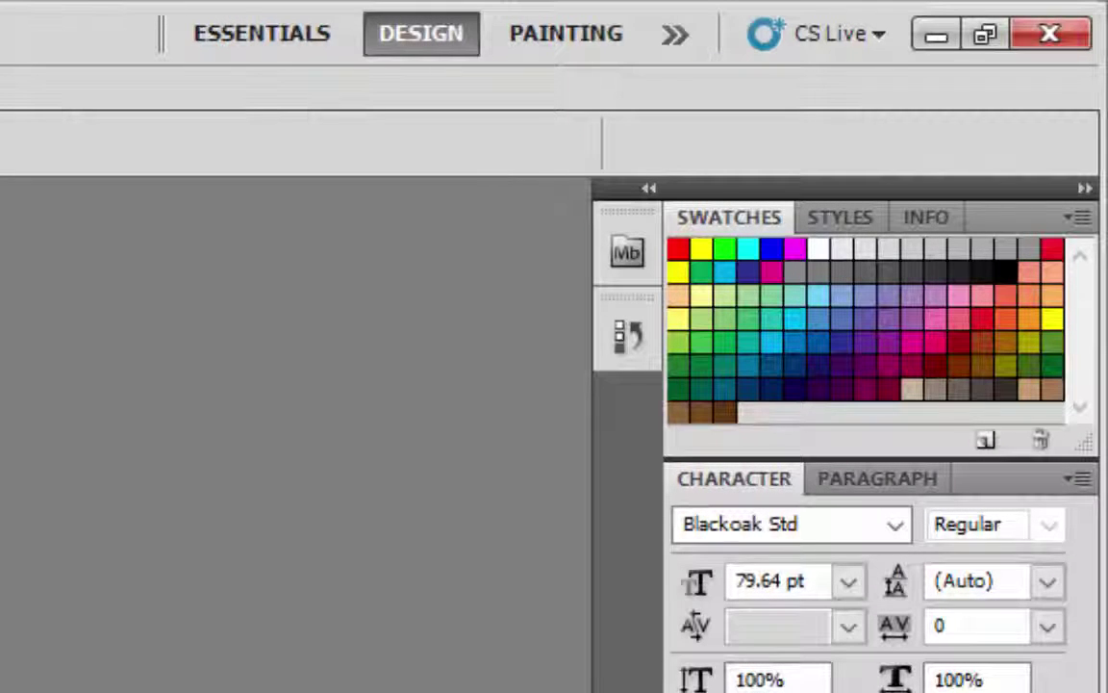
pyautogui.click(539, 44)
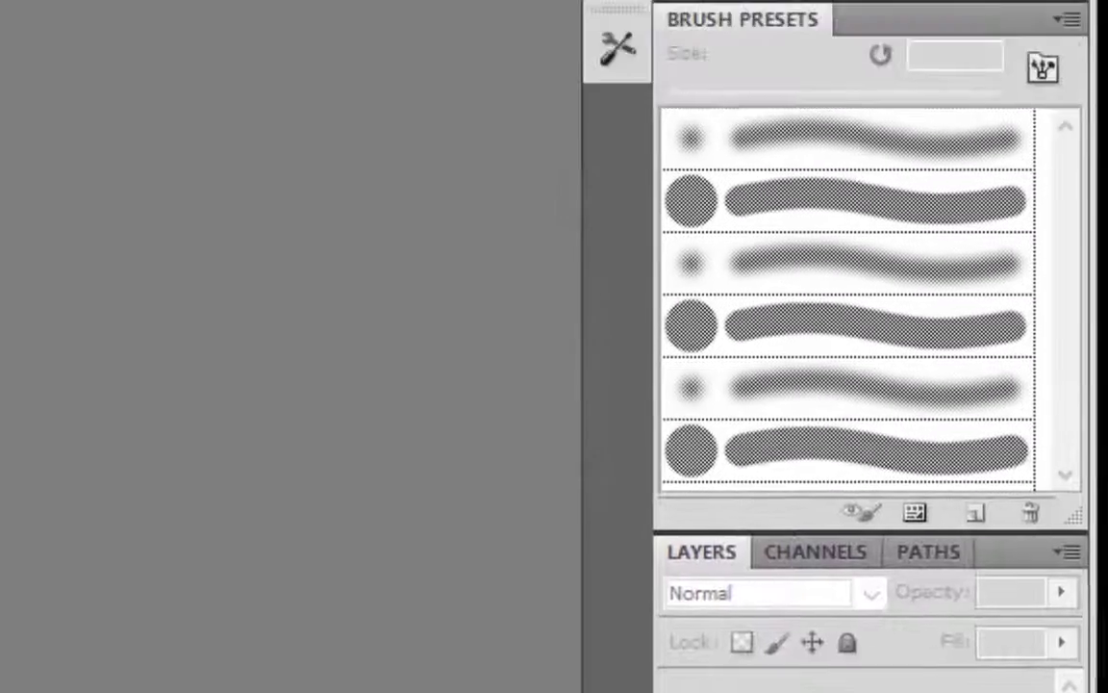
pyautogui.click(650, 34)
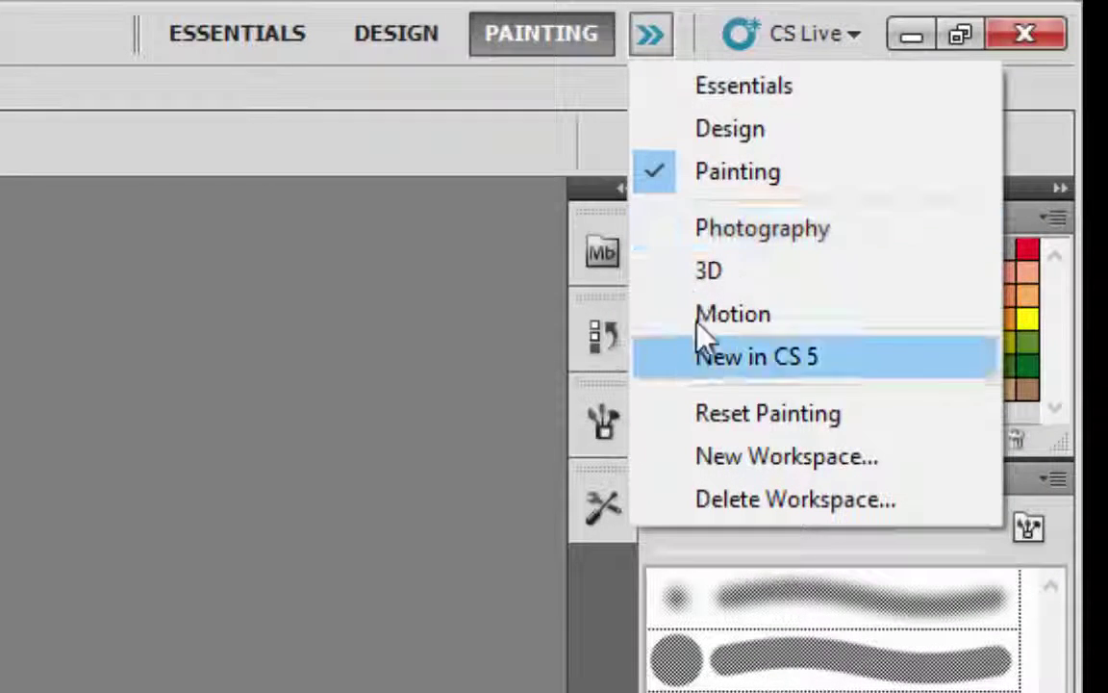
pyautogui.click(801, 283)
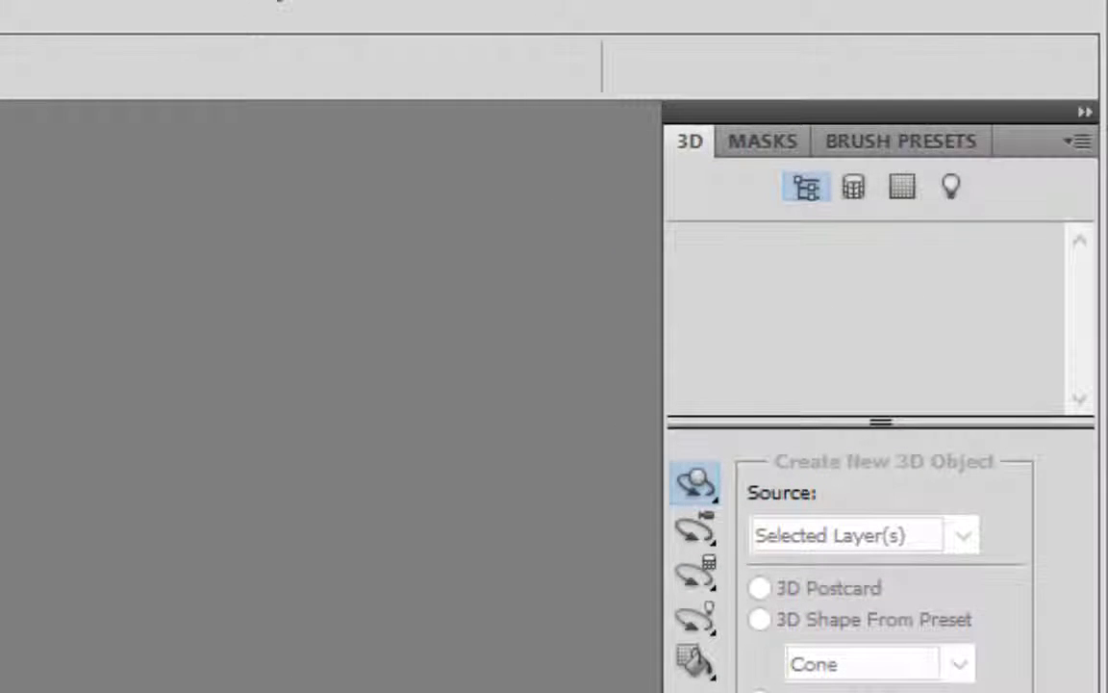
pyautogui.click(279, 1)
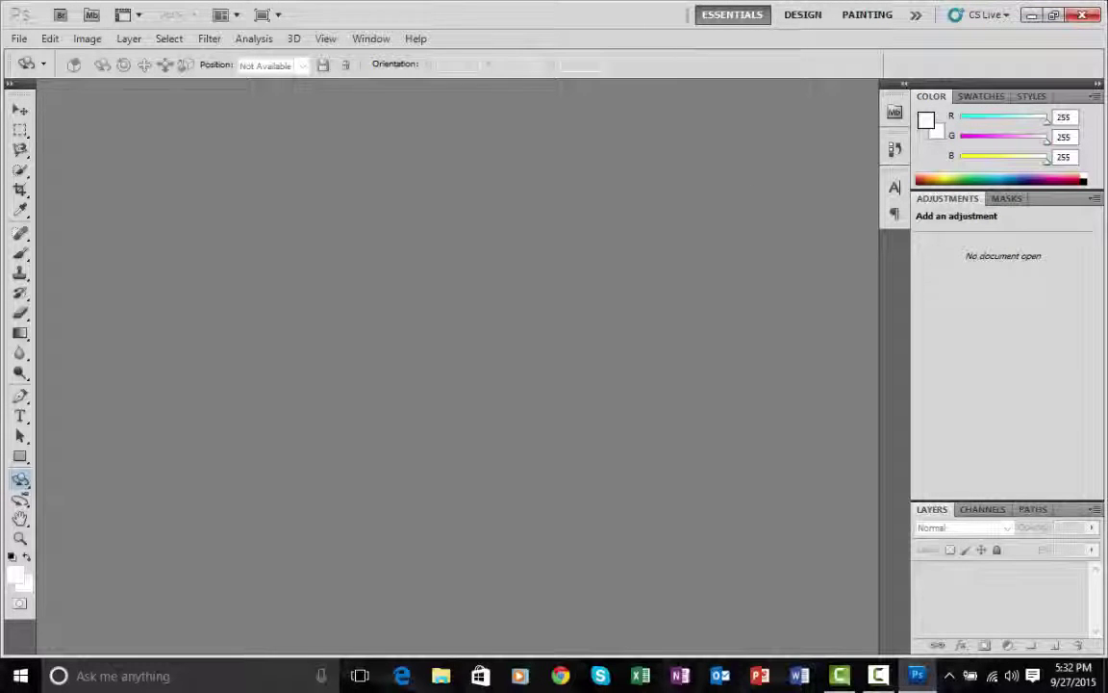
pyautogui.click(21, 38)
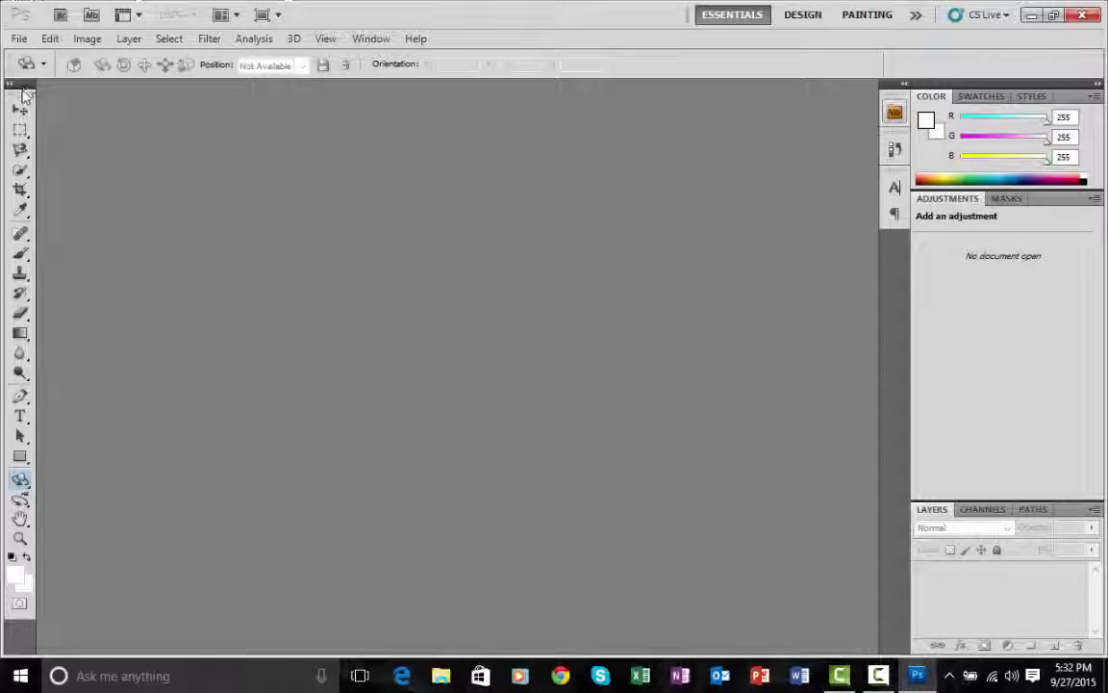
pyautogui.click(18, 39)
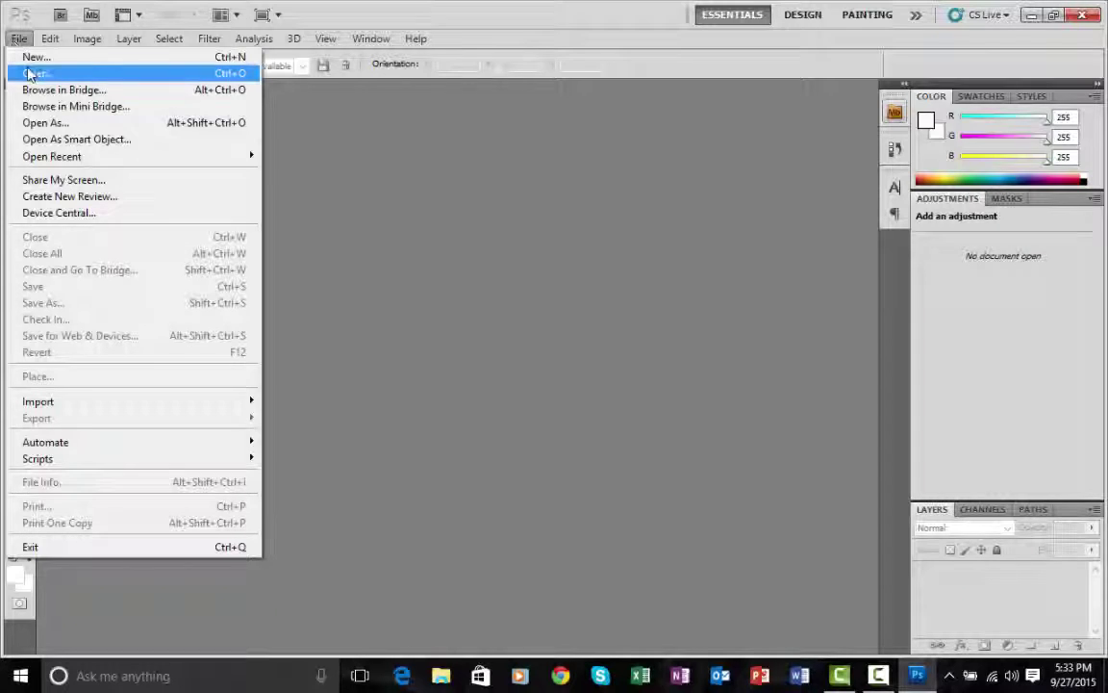
pyautogui.click(30, 75)
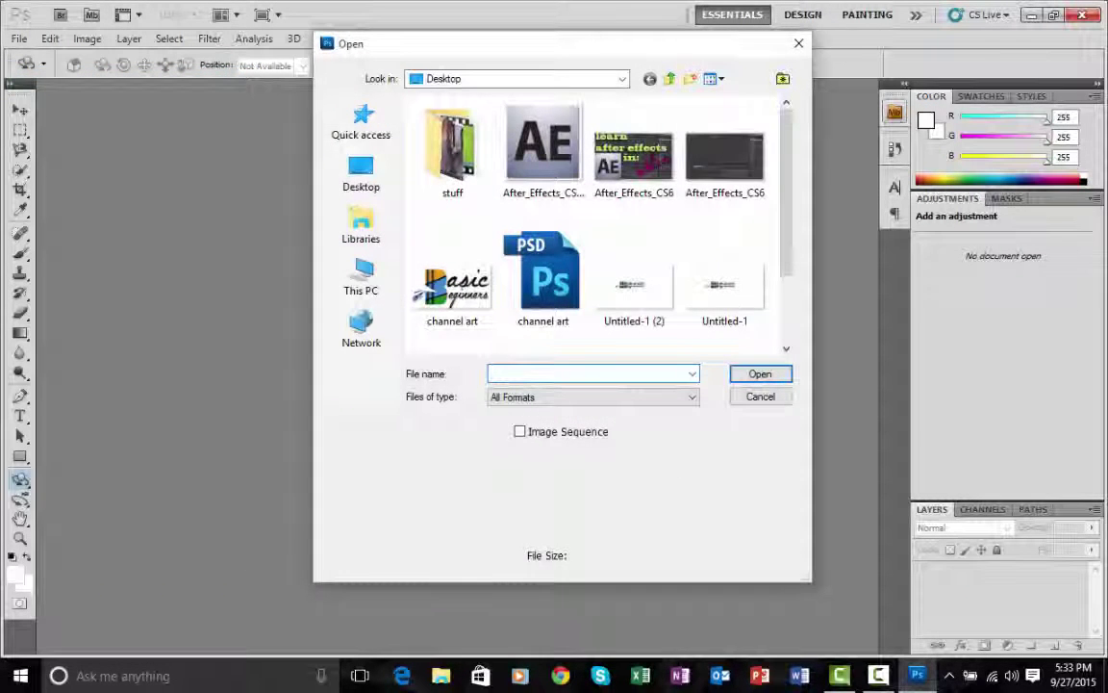
pyautogui.click(797, 45)
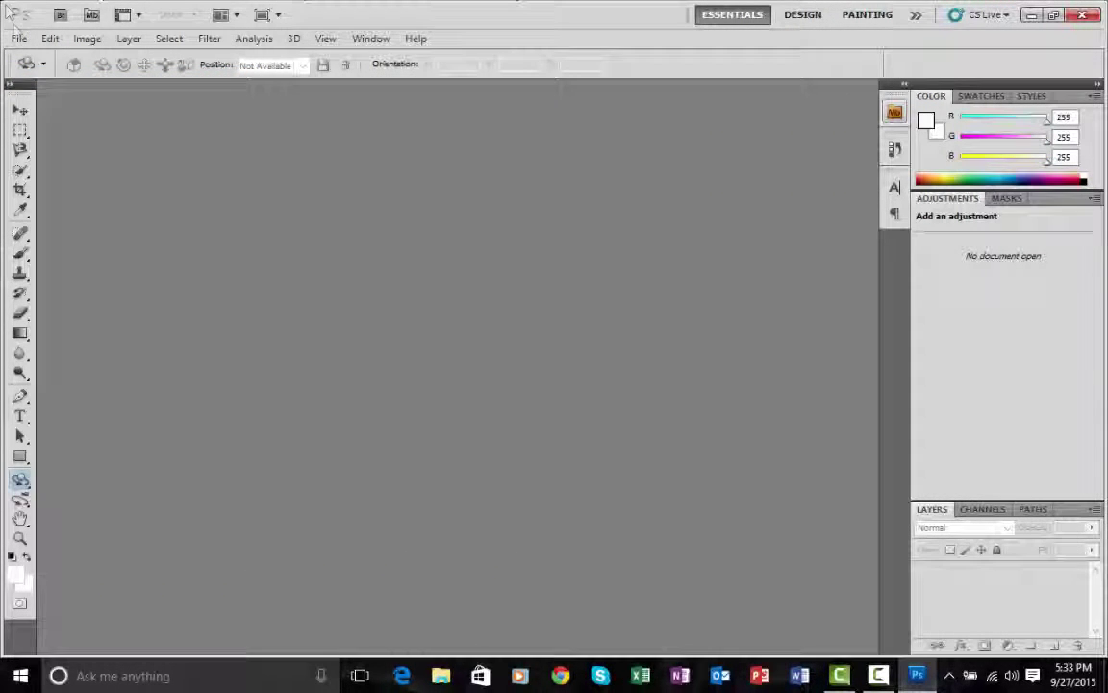
pyautogui.click(16, 40)
pyautogui.click(29, 74)
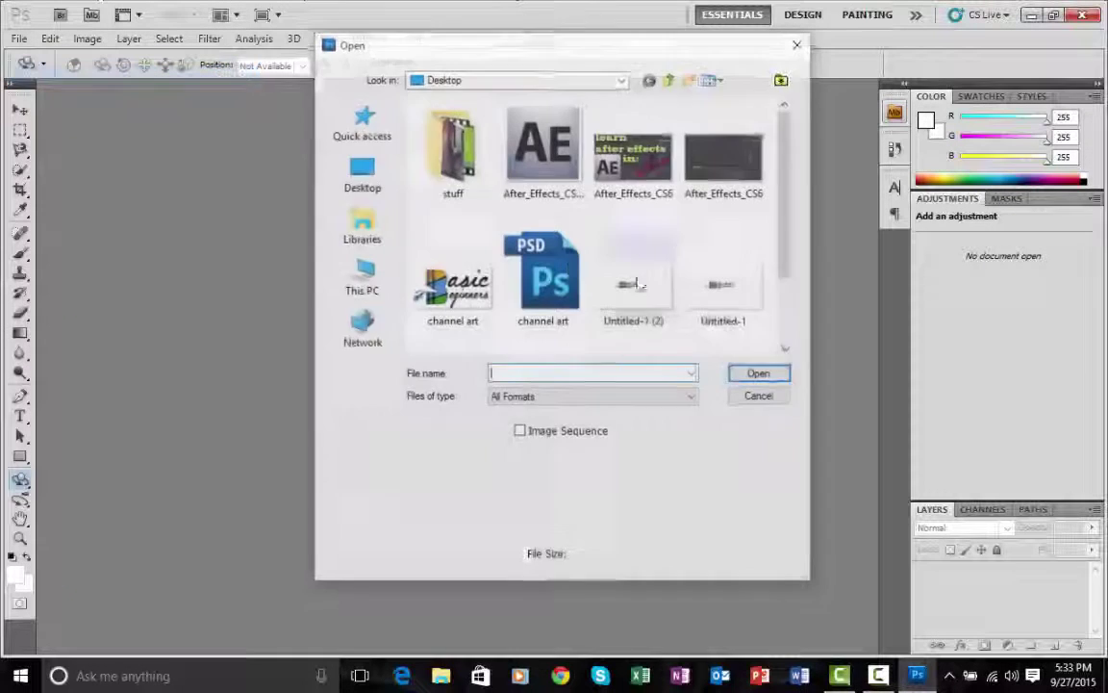
pyautogui.click(797, 44)
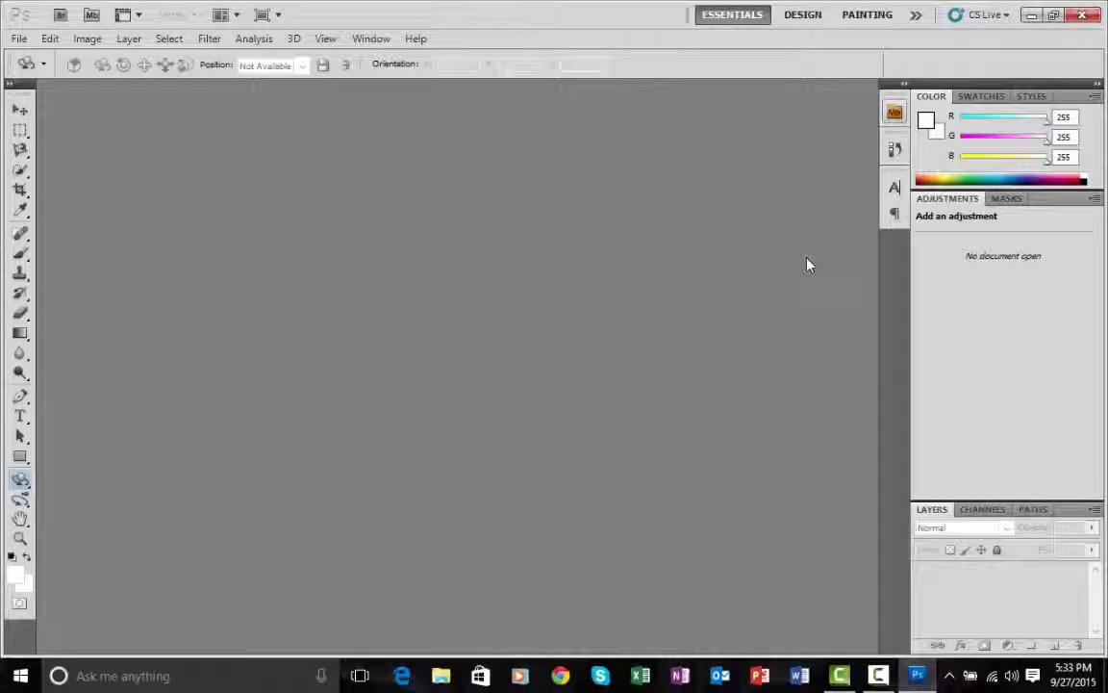
# Open the channel art JPG image from the Desktop.
pyautogui.hotkey('ctrl', 'o')
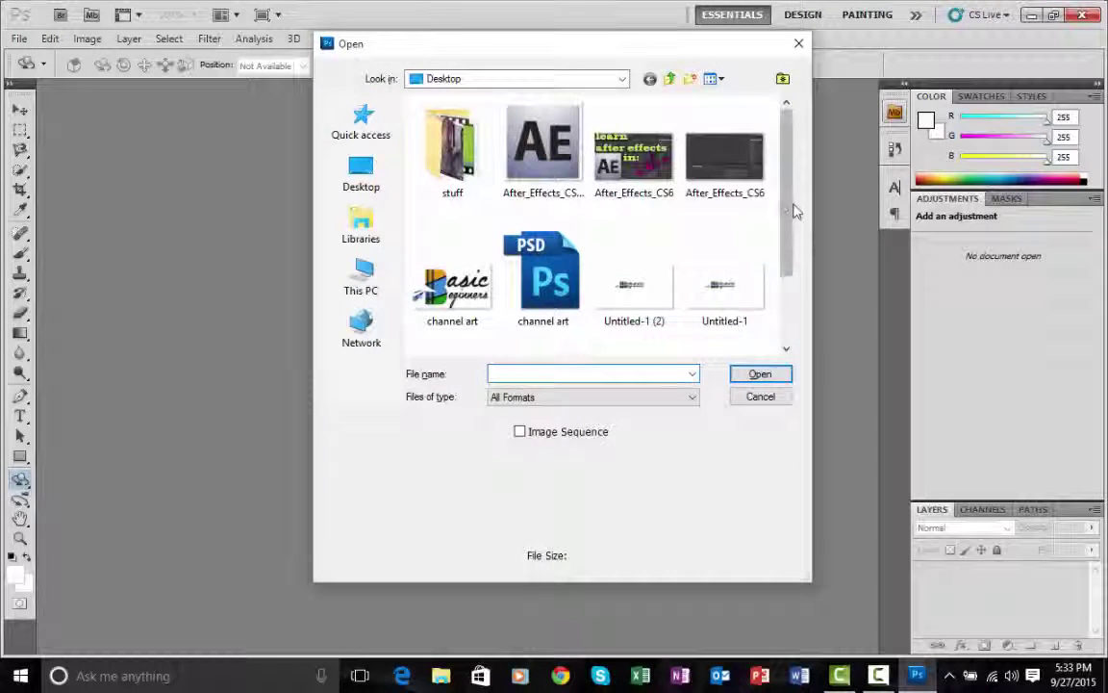
pyautogui.moveTo(786, 202); pyautogui.dragTo(802, 147)
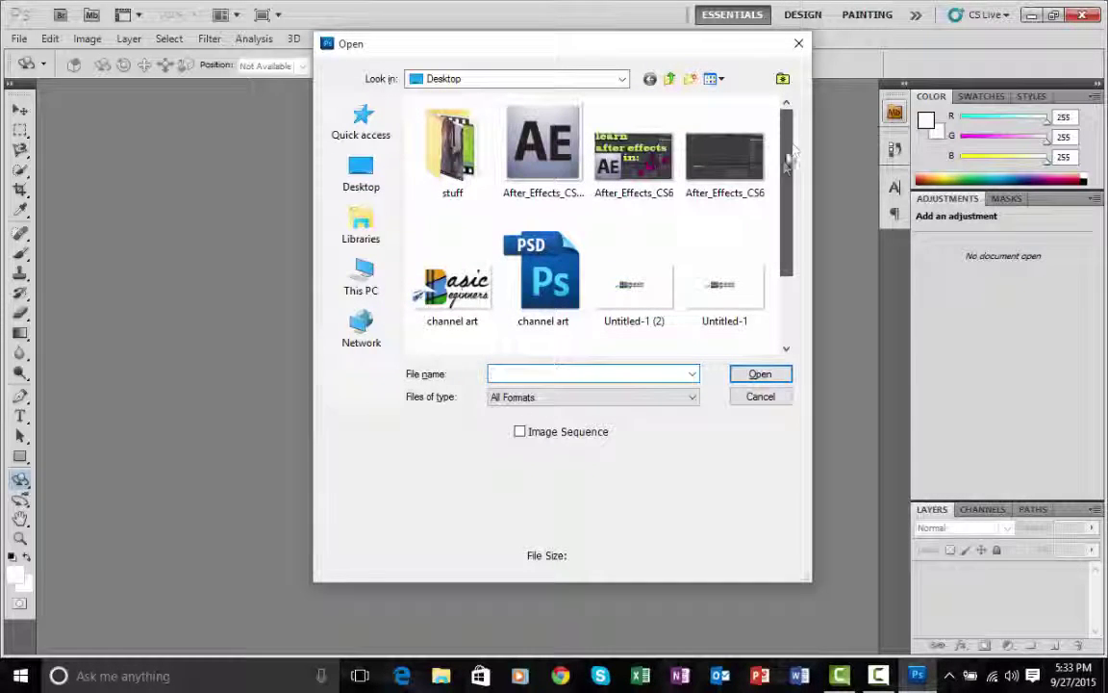
pyautogui.moveTo(788, 148); pyautogui.dragTo(791, 279)
pyautogui.click(476, 188)
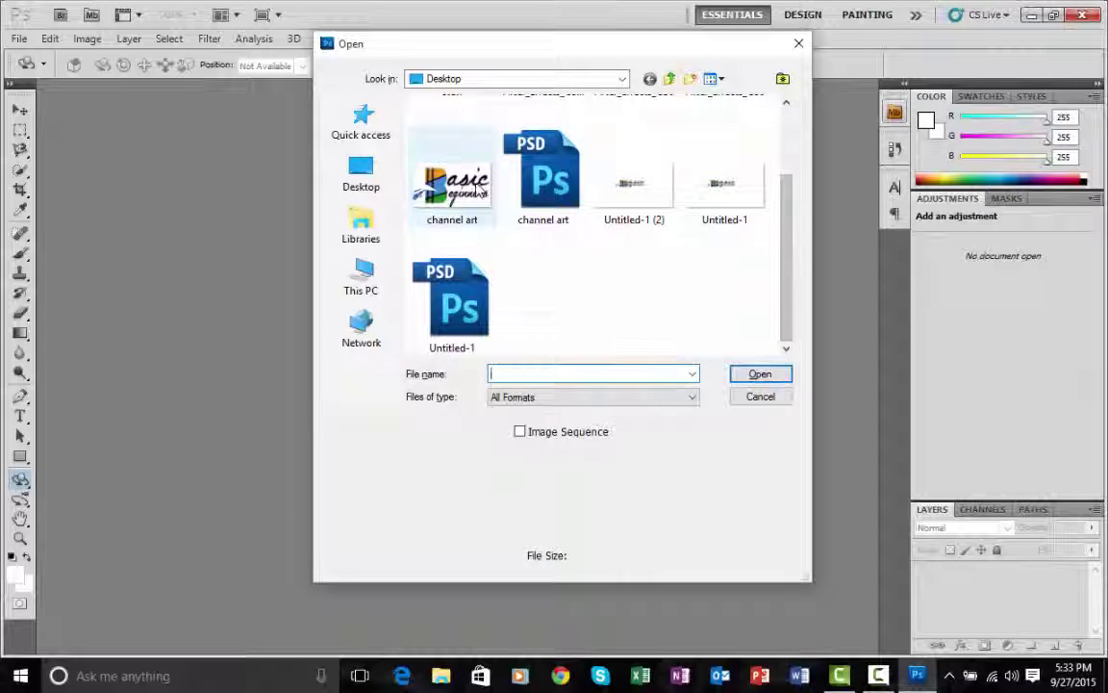
pyautogui.click(758, 374)
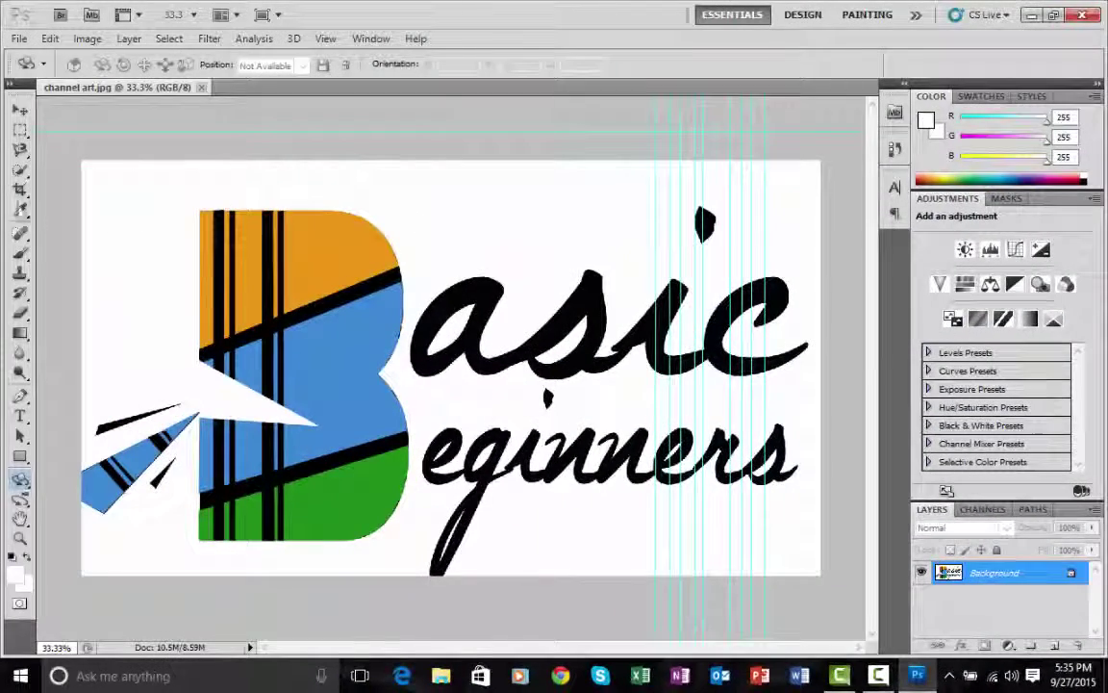
# Try to move the locked Background layer with the Move tool.
pyautogui.click(20, 110)
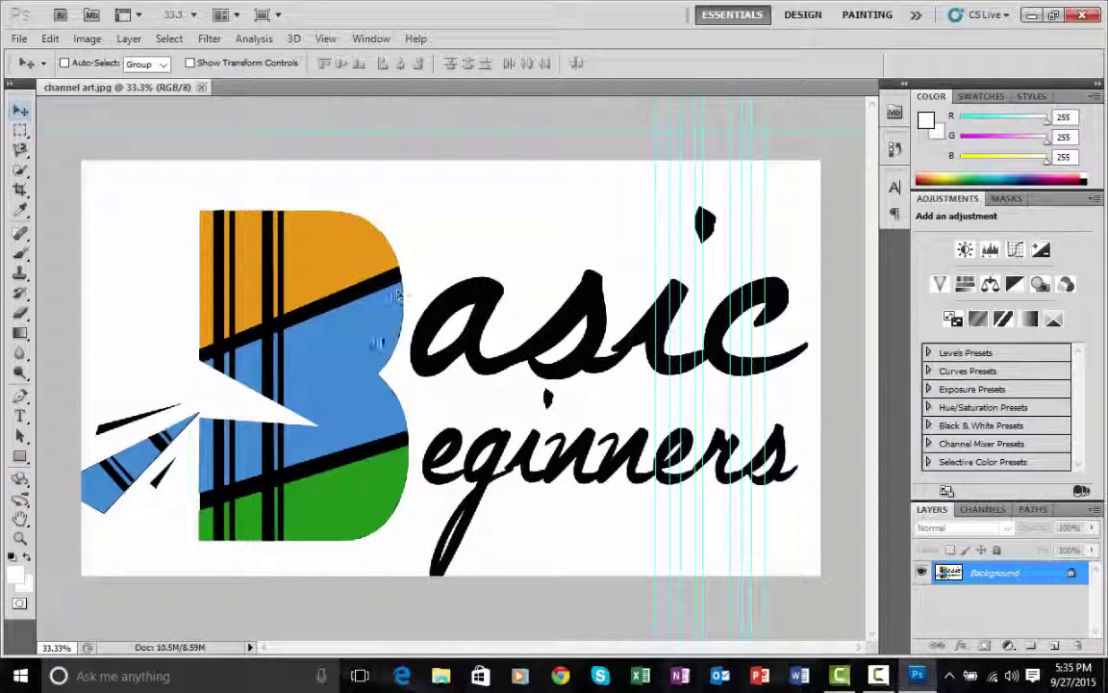
pyautogui.click(417, 259)
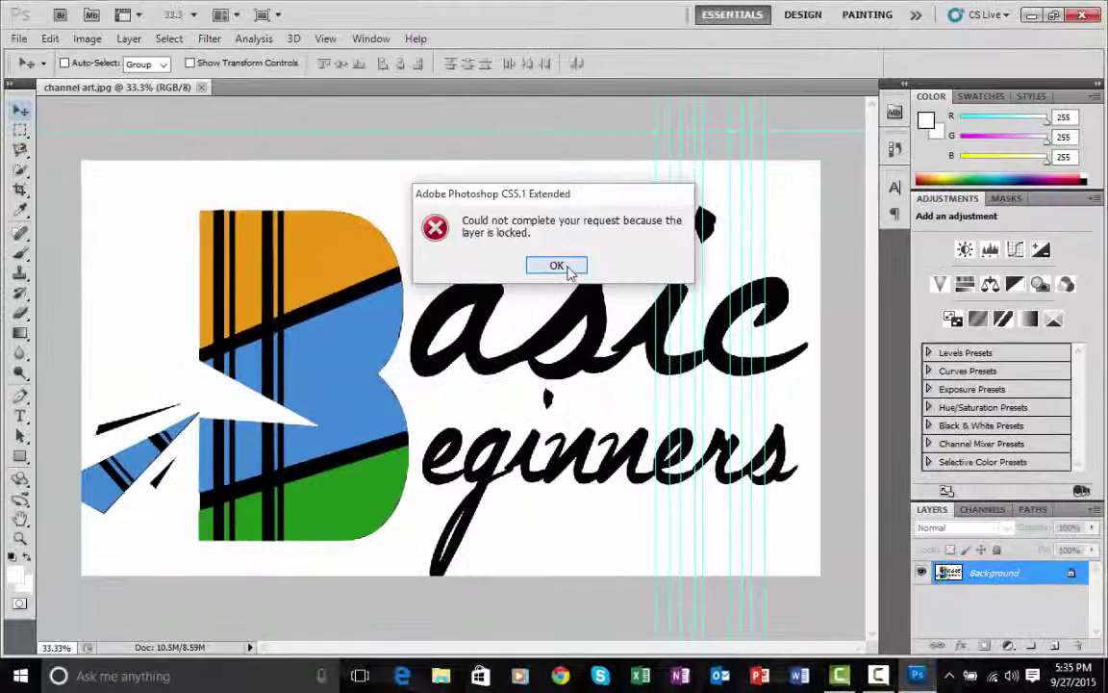
pyautogui.click(541, 547)
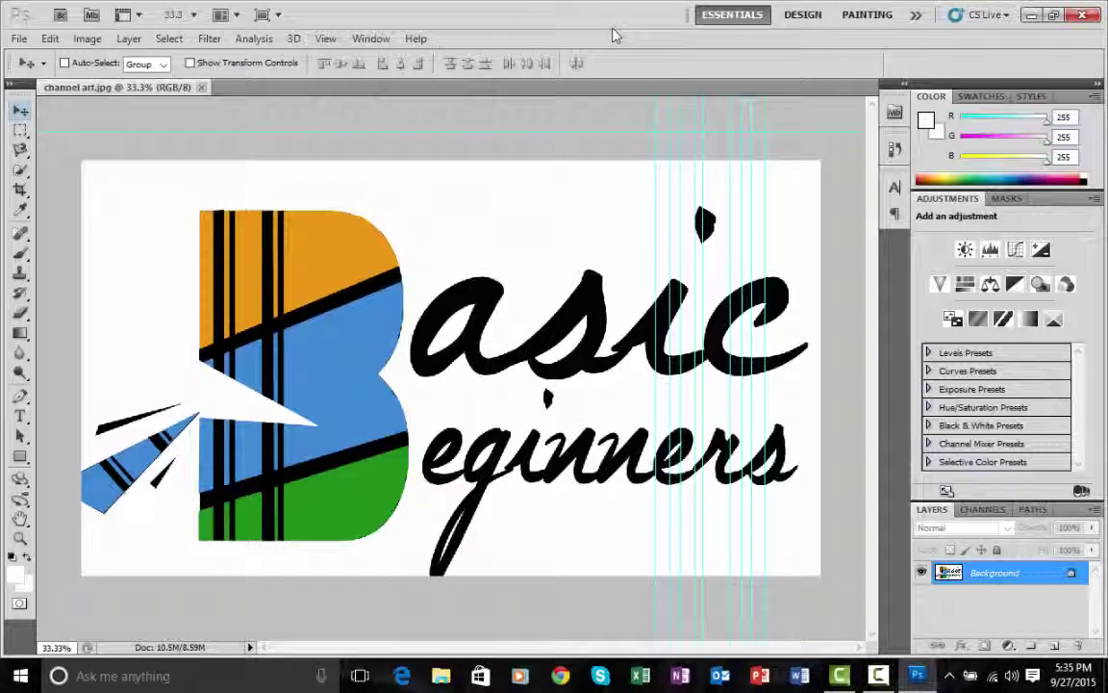
# Convert the Background layer into a regular layer named "test" with the Dissolve blending mode.
pyautogui.doubleClick(1037, 572)
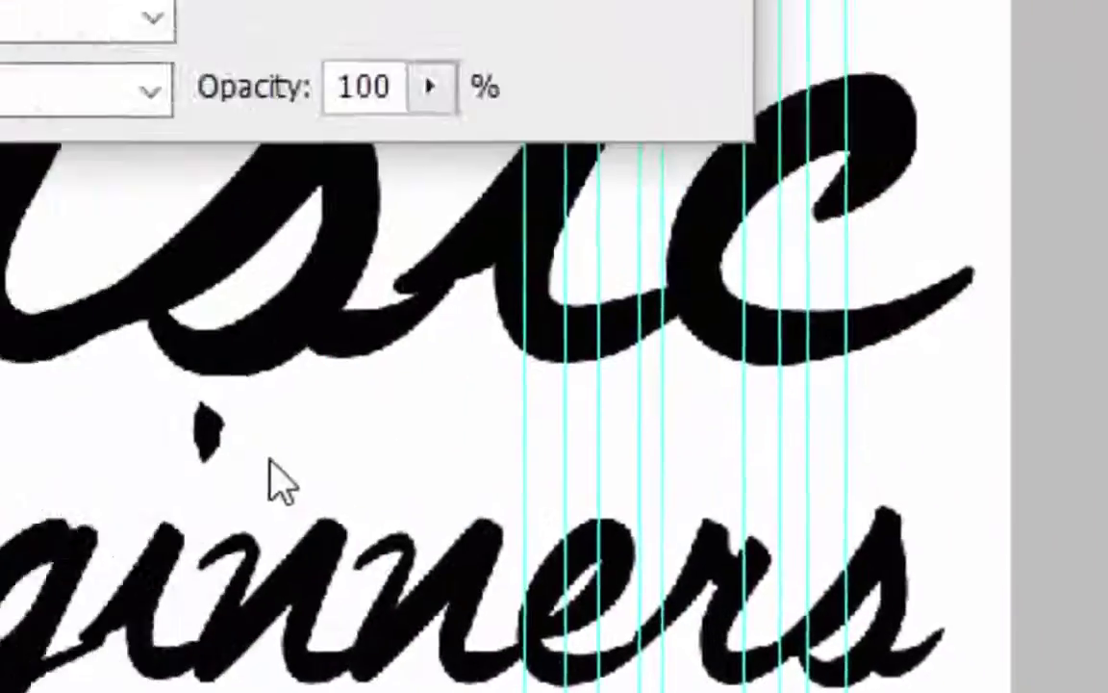
pyautogui.write('teat')
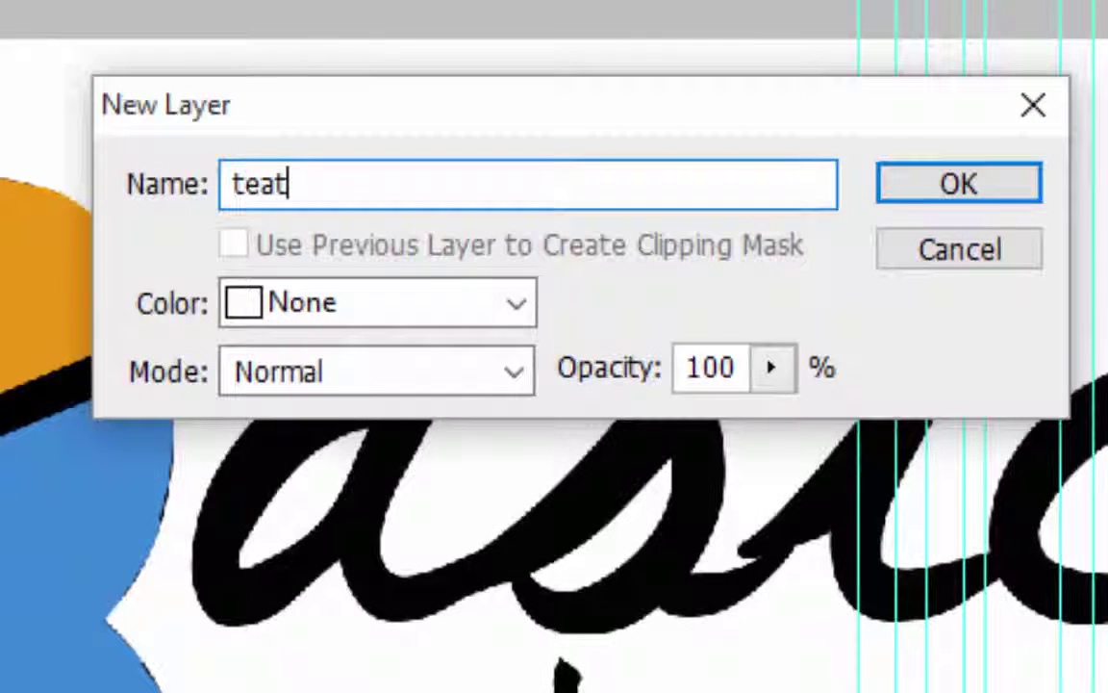
pyautogui.press('BackSpace')
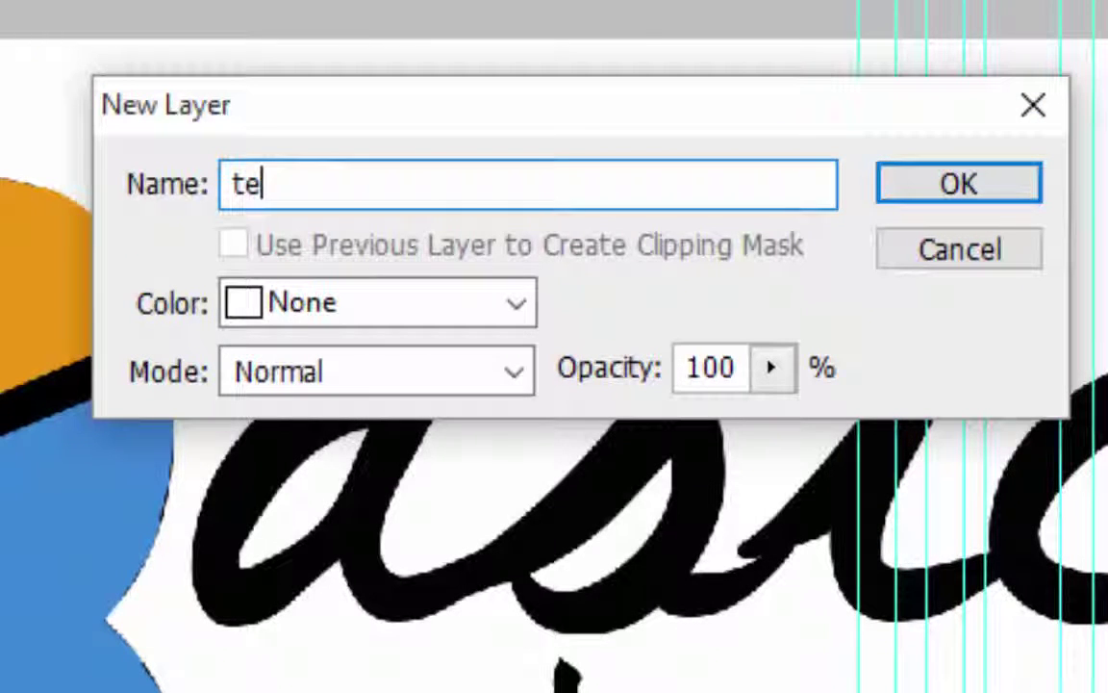
pyautogui.write('st')
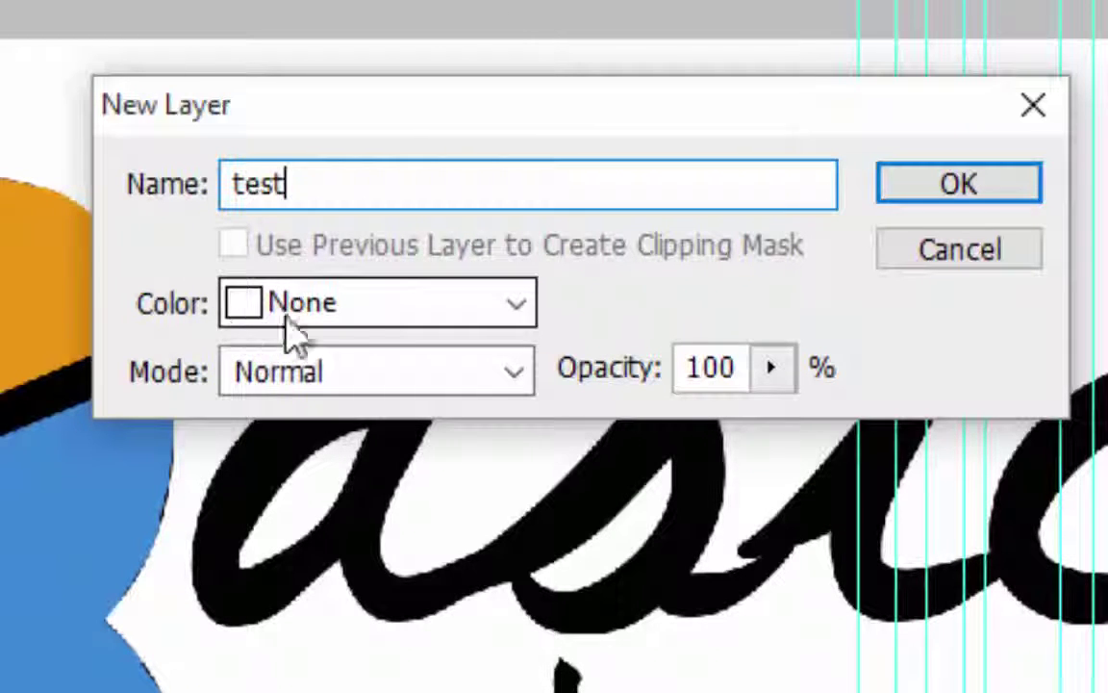
pyautogui.click(399, 374)
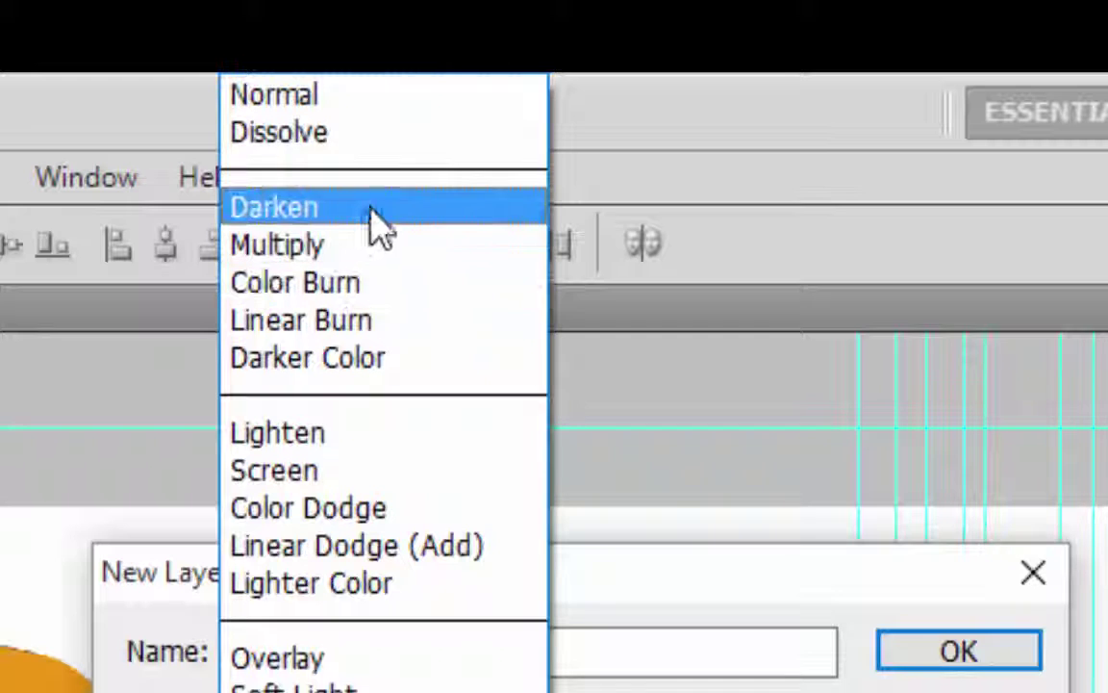
pyautogui.click(421, 141)
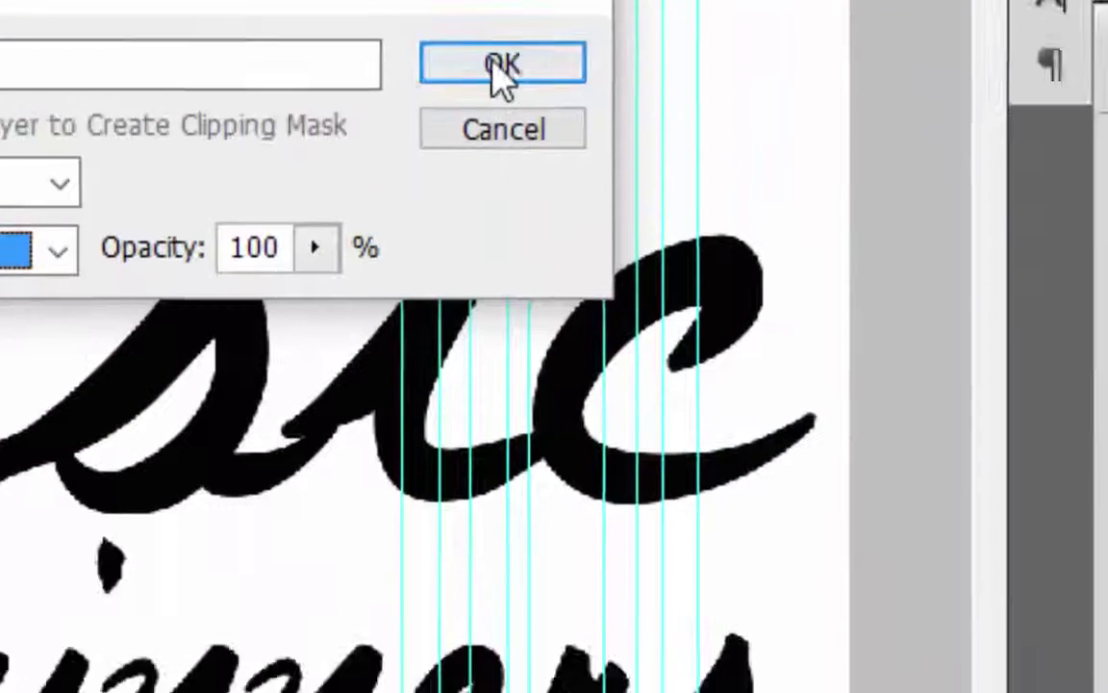
pyautogui.click(959, 651)
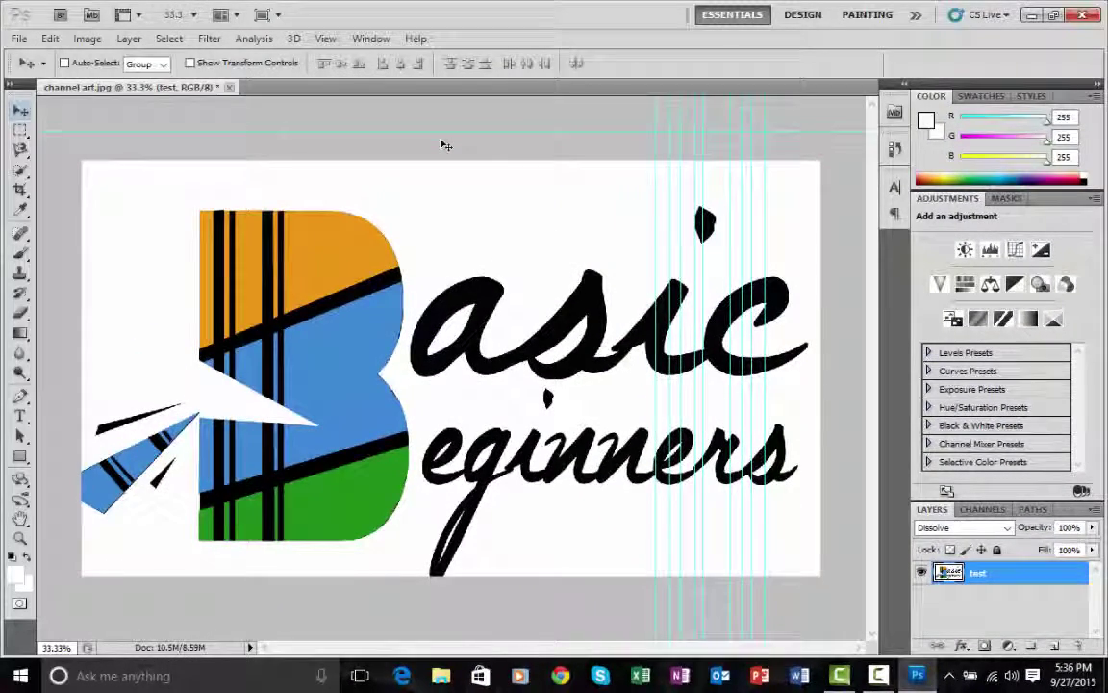
# Open the After_Effects_CS4_Logo_Preview image from the Desktop.
pyautogui.click(19, 38)
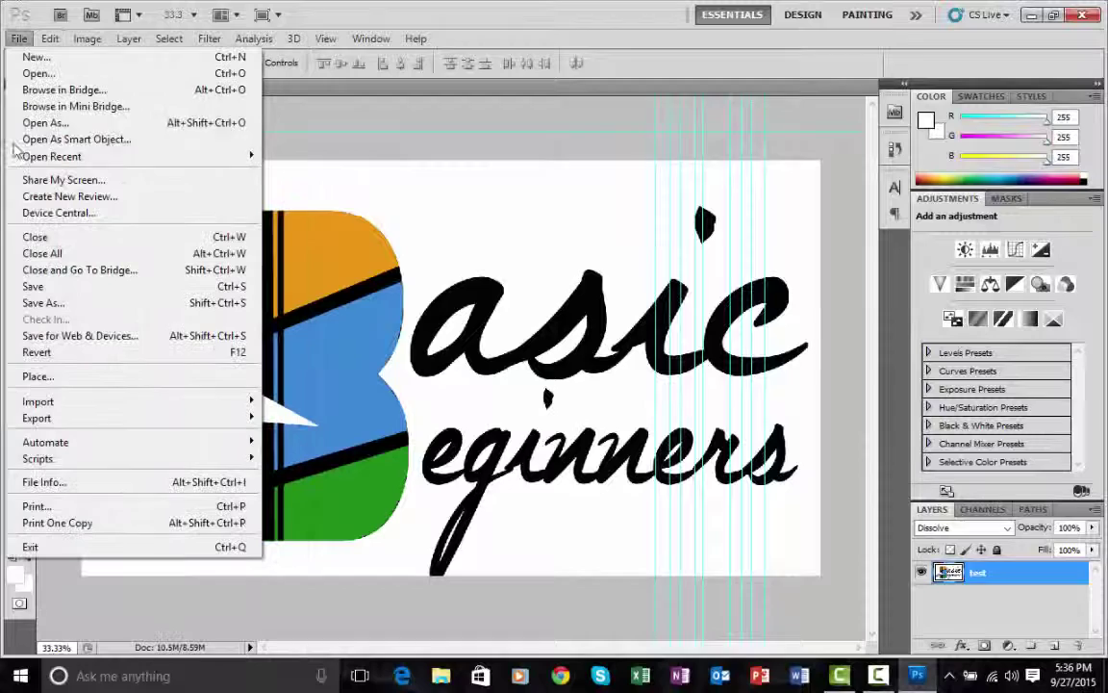
pyautogui.click(38, 73)
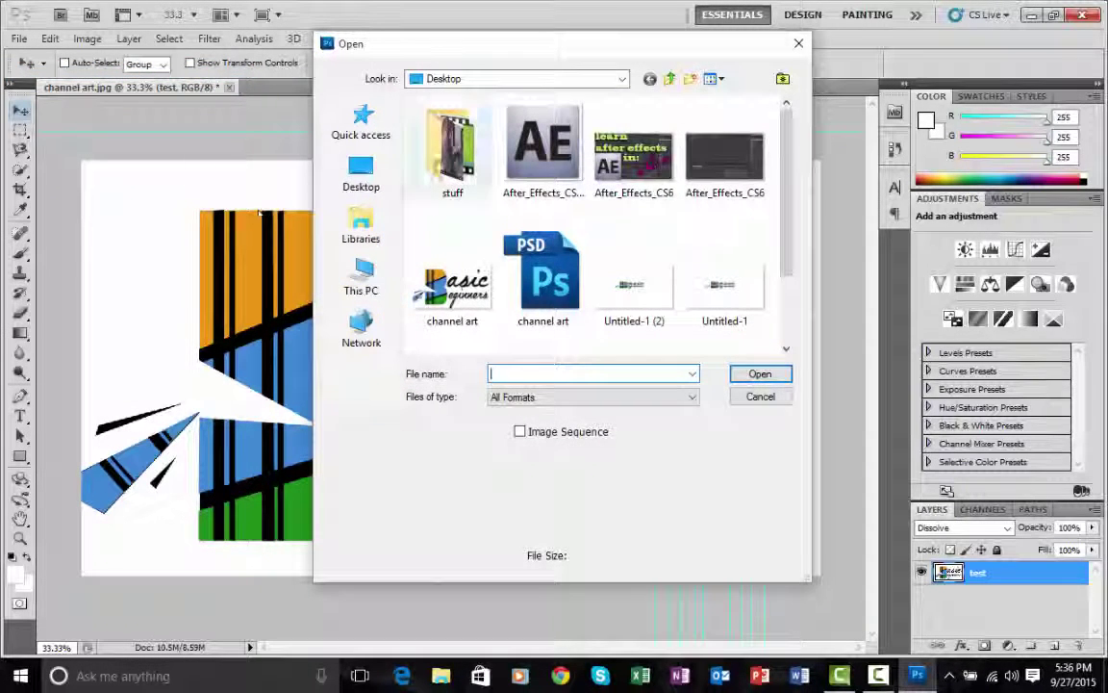
pyautogui.click(549, 159)
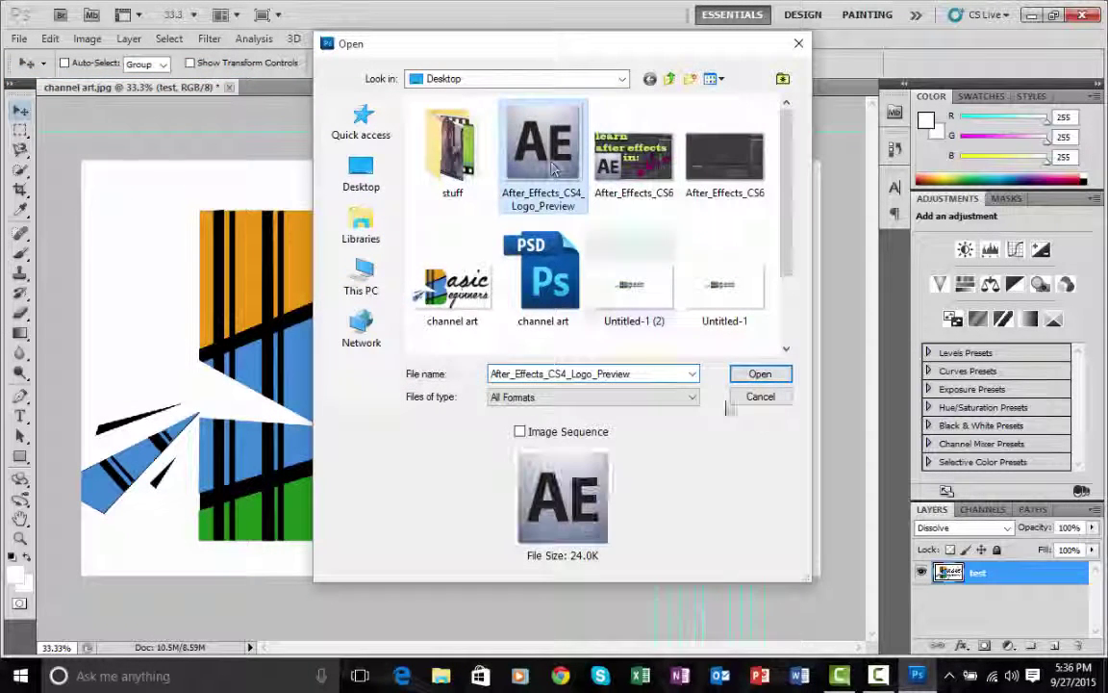
pyautogui.click(619, 373)
pyautogui.press('Return')
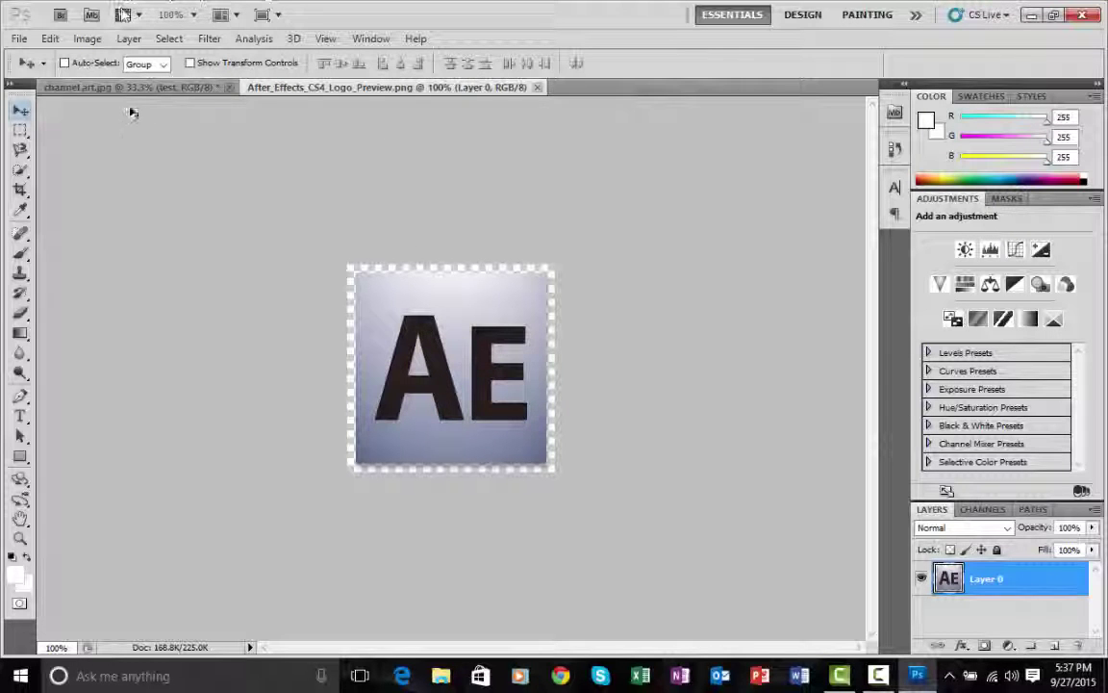
# Compare the two open documents, and try moving the AE logo layer around its own canvas and back to the centre.
pyautogui.click(159, 87)
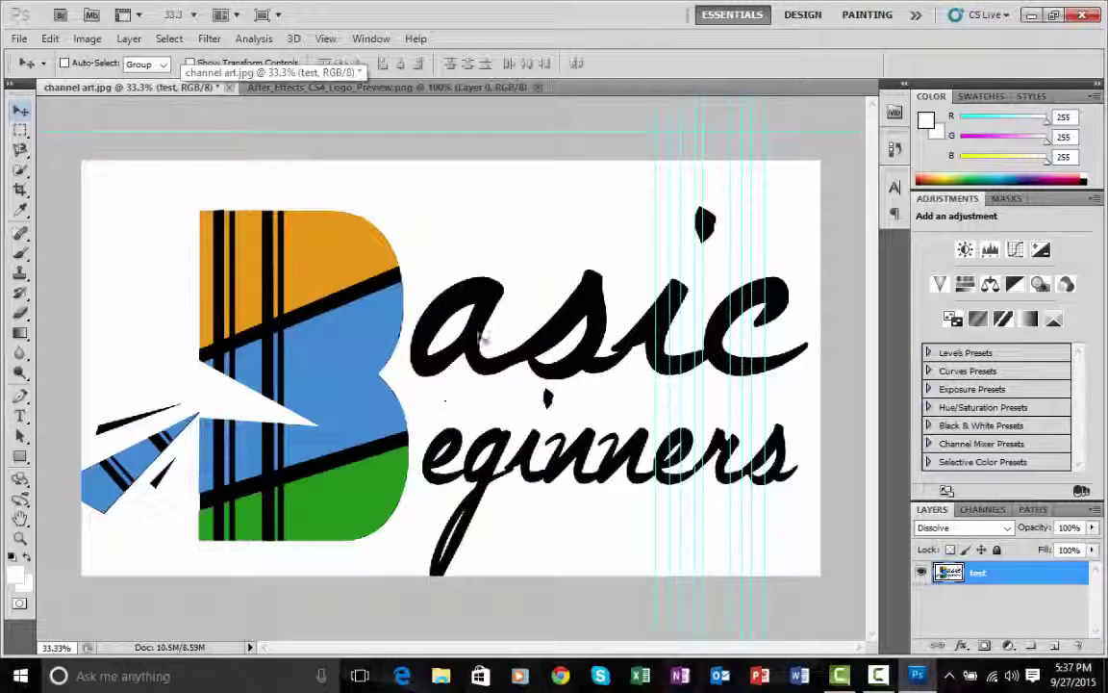
pyautogui.click(380, 86)
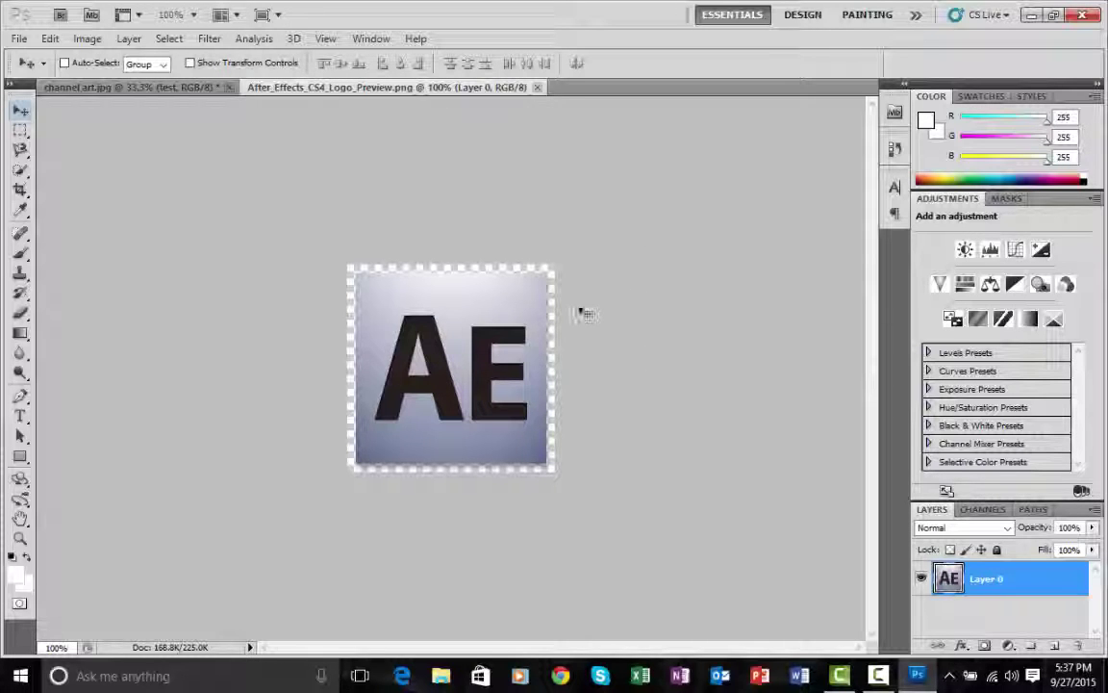
pyautogui.moveTo(394, 299)
pyautogui.mouseDown()
pyautogui.moveTo(414, 323)
pyautogui.moveTo(395, 306)
pyautogui.moveTo(403, 293)
pyautogui.moveTo(394, 319)
pyautogui.moveTo(383, 277)
pyautogui.moveTo(402, 315)
pyautogui.mouseUp()
pyautogui.moveTo(483, 315); pyautogui.dragTo(493, 351)
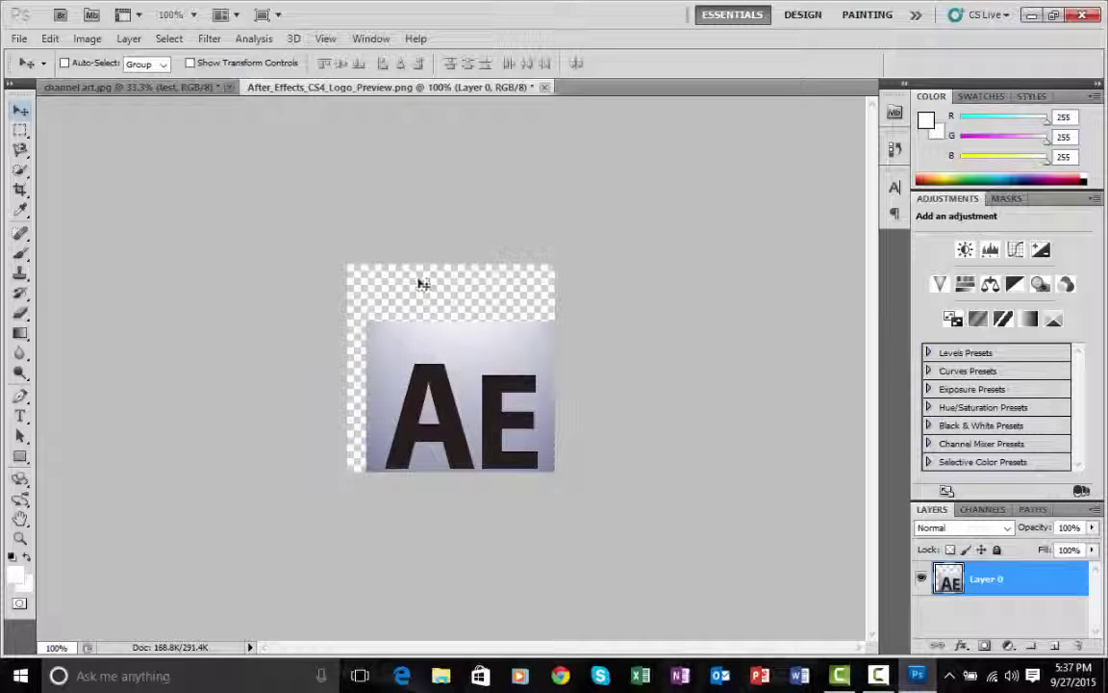
pyautogui.moveTo(458, 376); pyautogui.dragTo(400, 328)
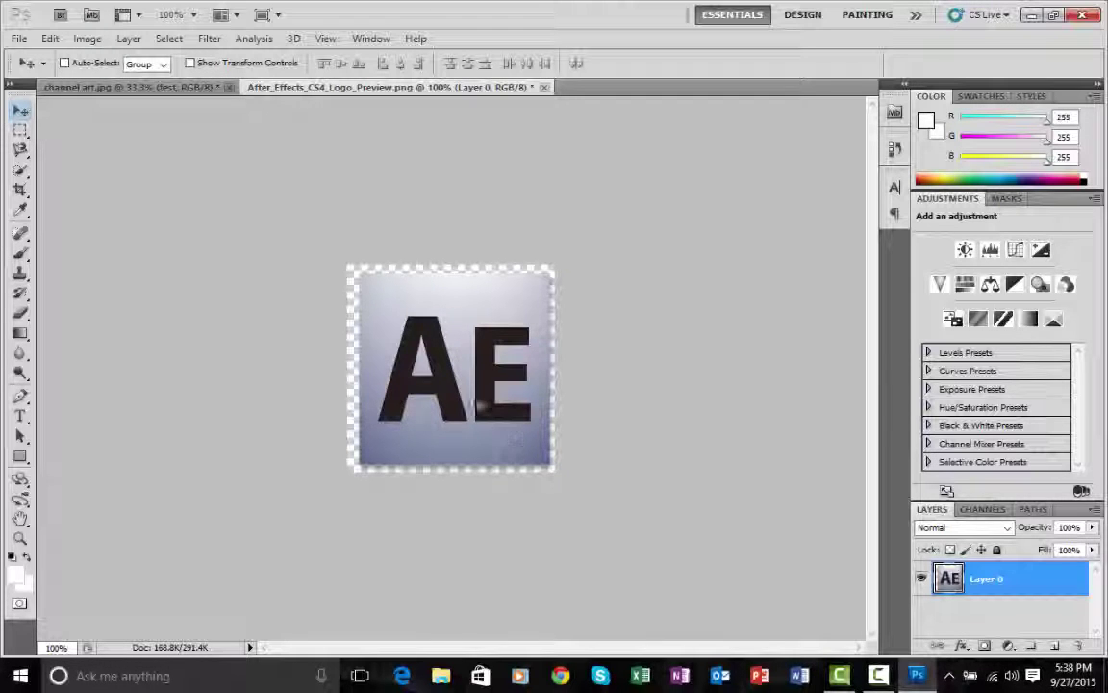
# Bring the AE logo into the channel art document as a new layer and place it above the "s" of "Basic".
pyautogui.moveTo(433, 371); pyautogui.dragTo(537, 219)
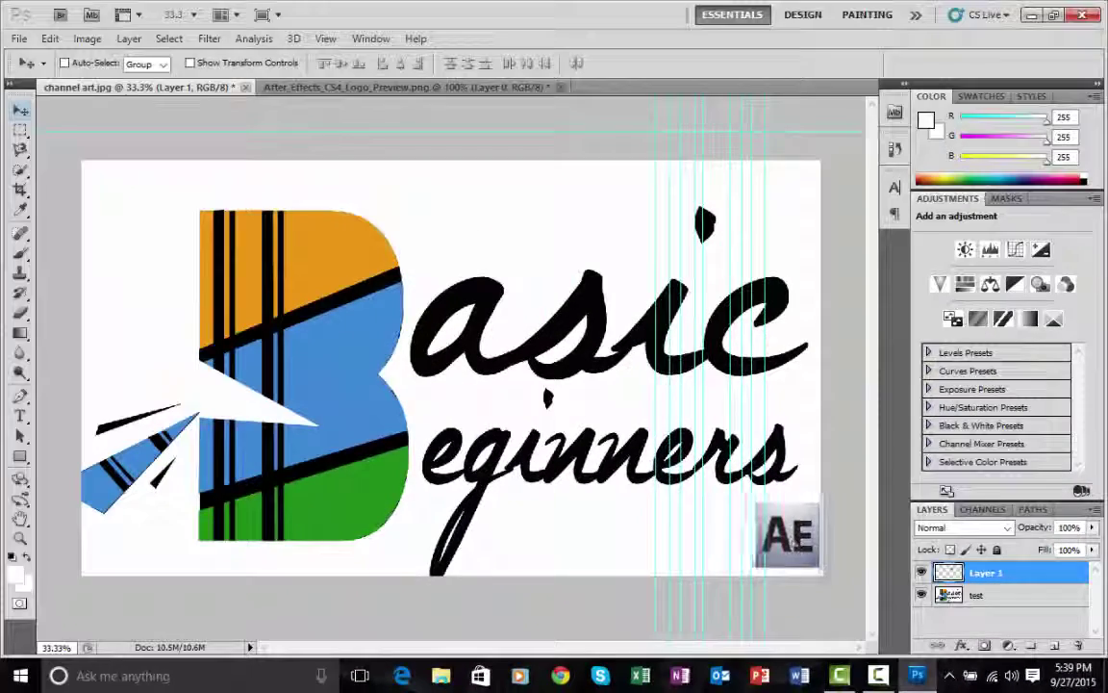
pyautogui.moveTo(799, 537); pyautogui.dragTo(558, 231)
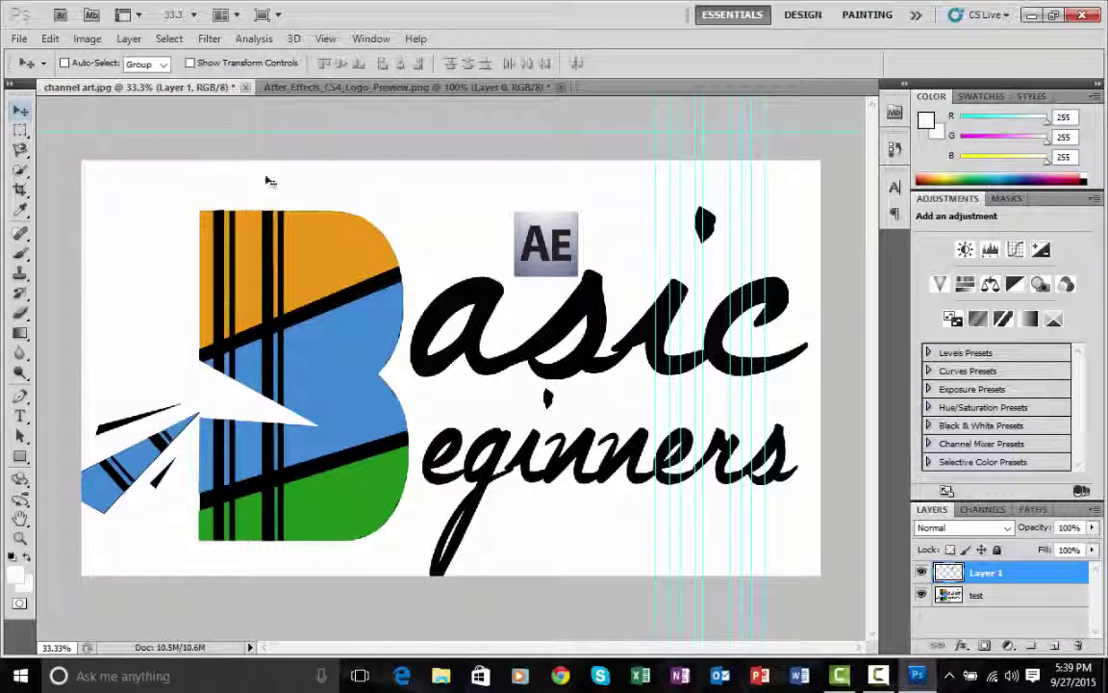
# Scale the AE logo layer to about 96% width and 91% height.
pyautogui.click(50, 41)
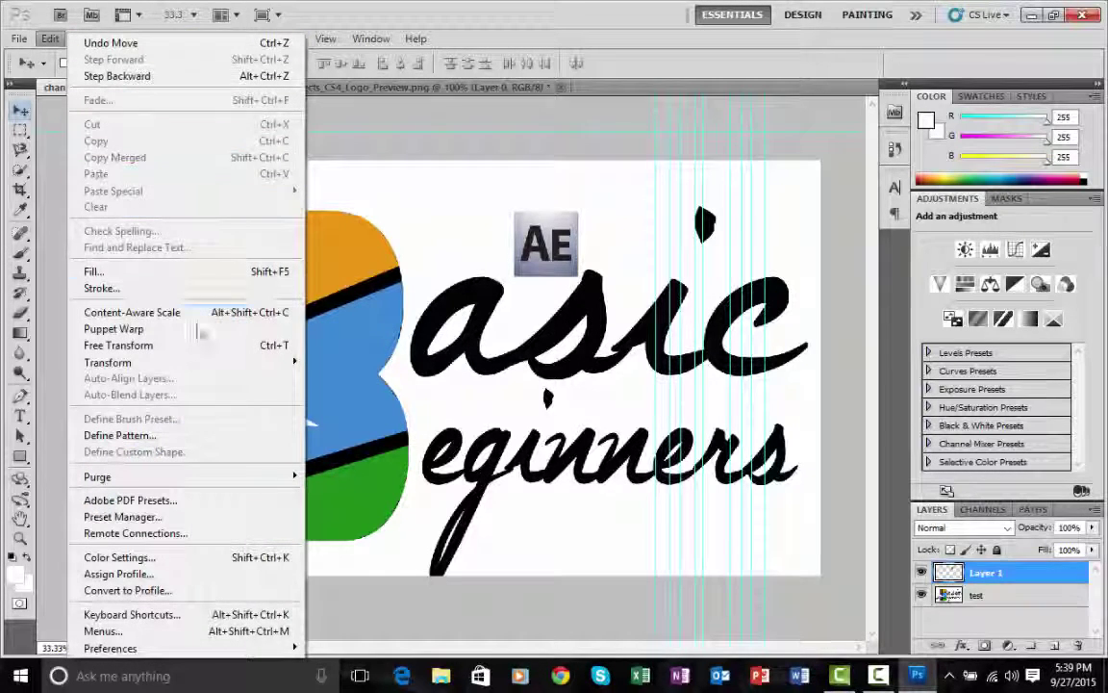
pyautogui.moveTo(181, 364)
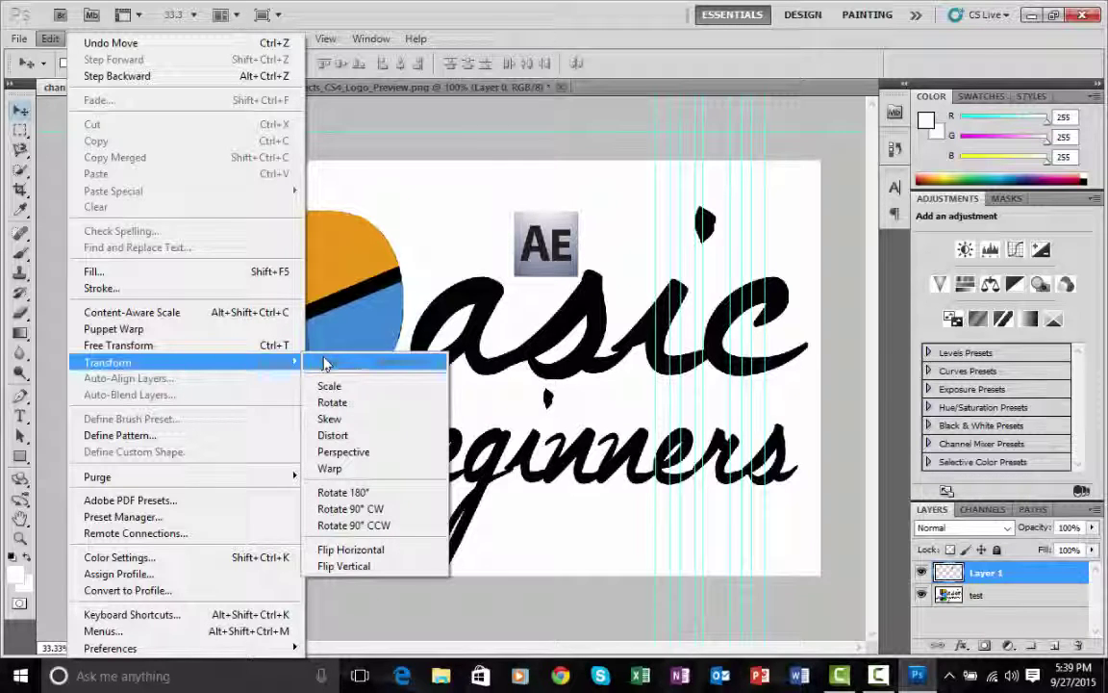
pyautogui.click(329, 386)
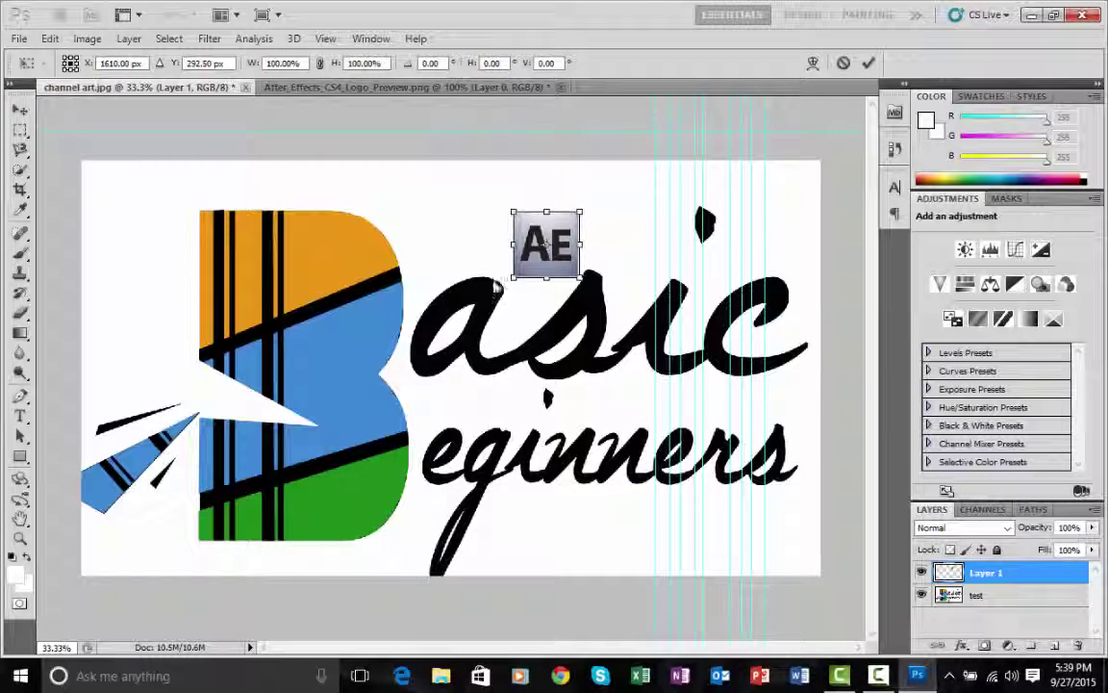
pyautogui.moveTo(582, 283)
pyautogui.mouseDown()
pyautogui.moveTo(712, 416)
pyautogui.moveTo(488, 279)
pyautogui.moveTo(556, 265)
pyautogui.moveTo(453, 229)
pyautogui.moveTo(423, 240)
pyautogui.moveTo(361, 390)
pyautogui.moveTo(228, 351)
pyautogui.moveTo(563, 312)
pyautogui.moveTo(579, 272)
pyautogui.mouseUp()
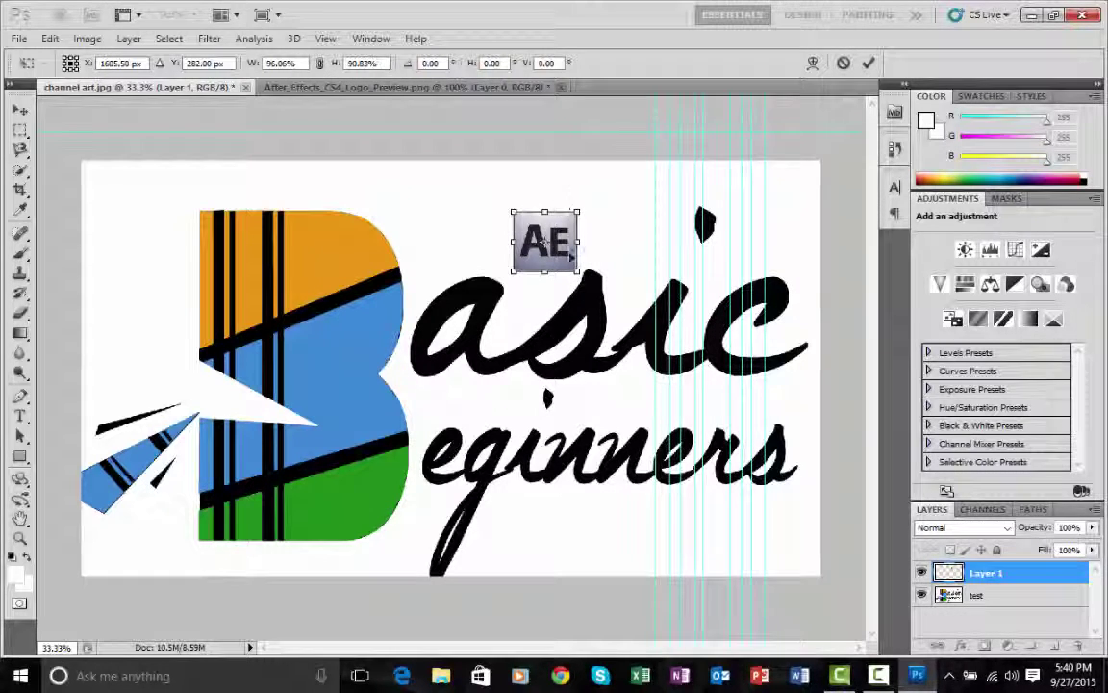
pyautogui.press('Return')
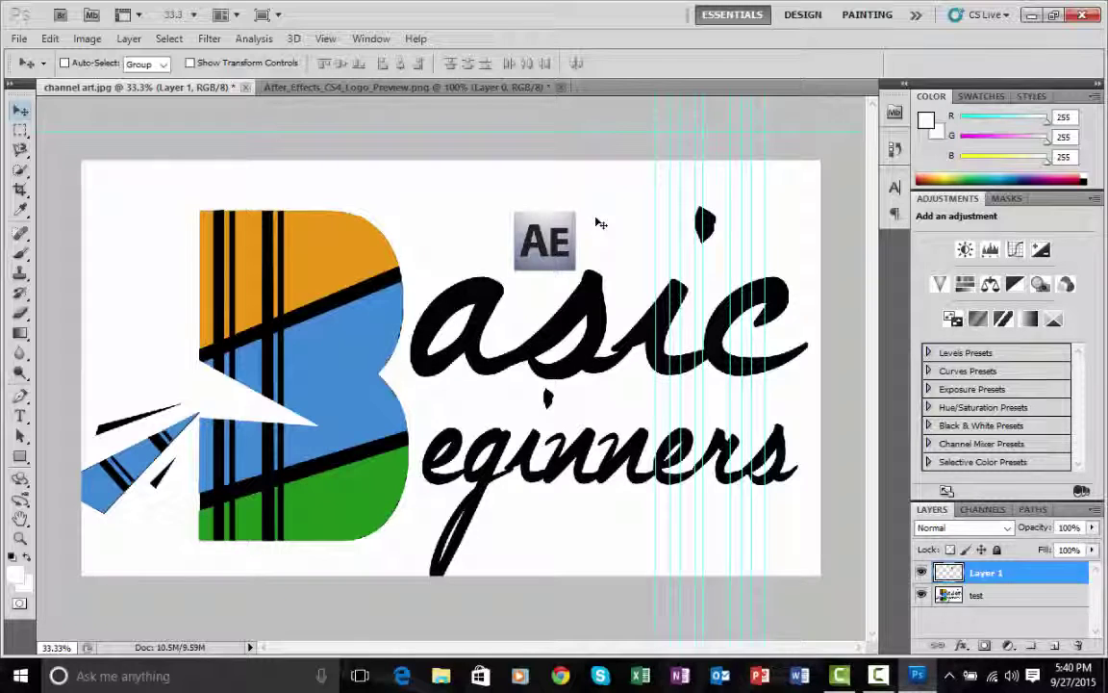
# Free Transform the AE logo to a rotation of about -1.4° and move it just above the "a" of "Basic".
pyautogui.hotkey('ctrl', 't')
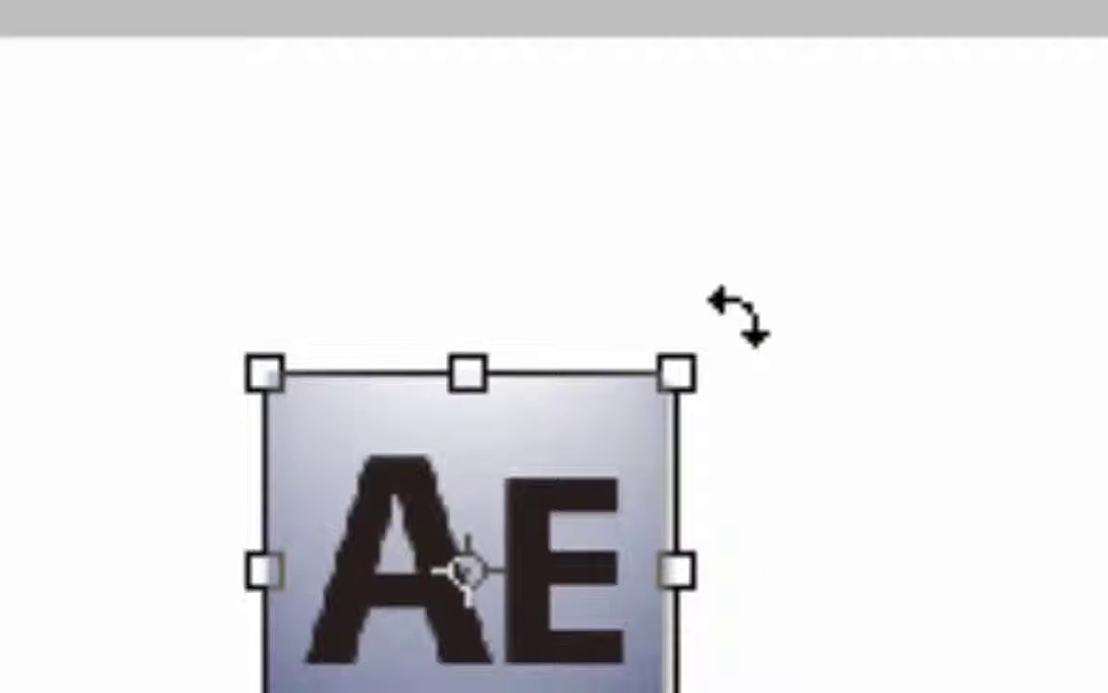
pyautogui.moveTo(574, 219); pyautogui.dragTo(90, 379)
pyautogui.moveTo(75, 332); pyautogui.dragTo(388, 241)
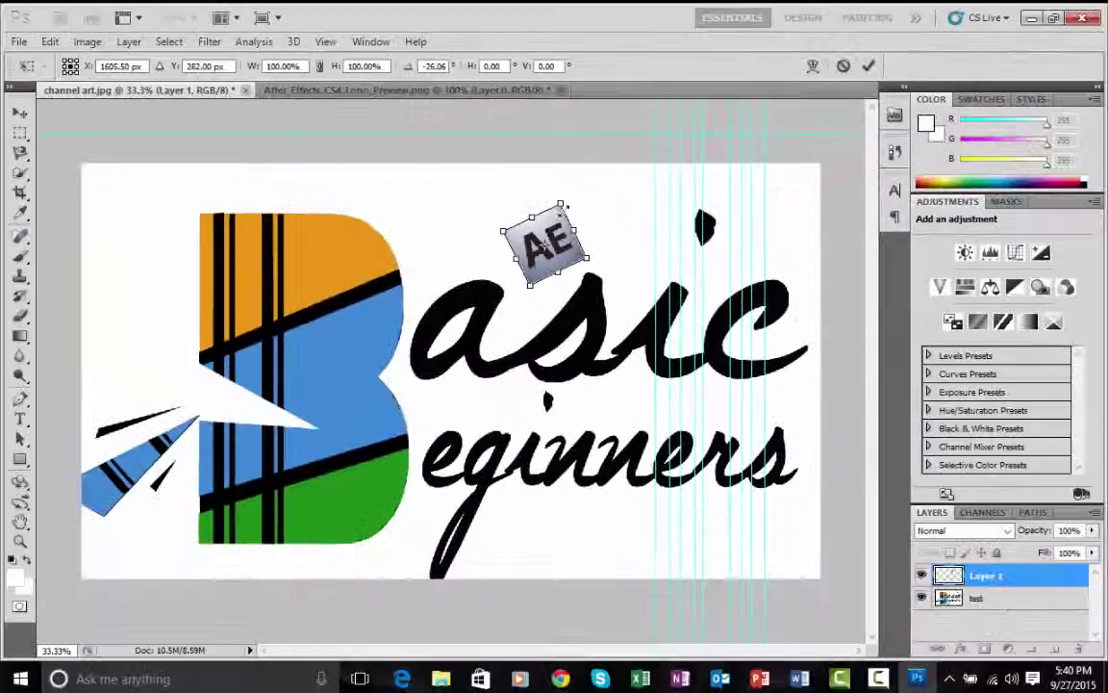
pyautogui.moveTo(541, 247); pyautogui.dragTo(467, 208)
pyautogui.moveTo(469, 161); pyautogui.dragTo(489, 191)
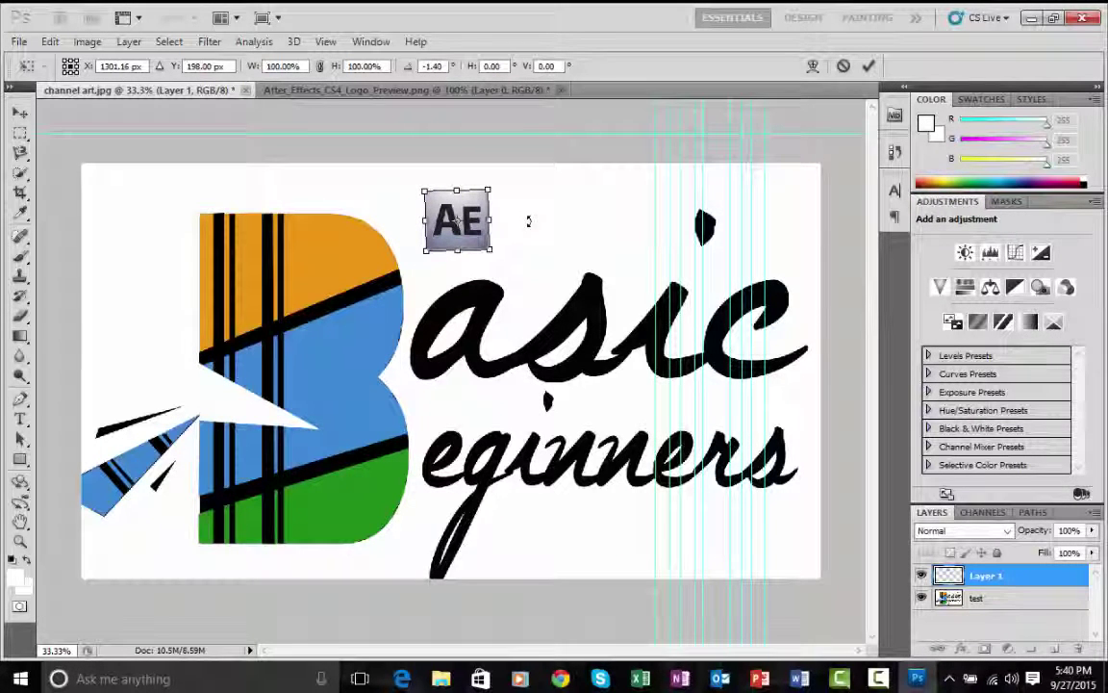
pyautogui.press('Return')
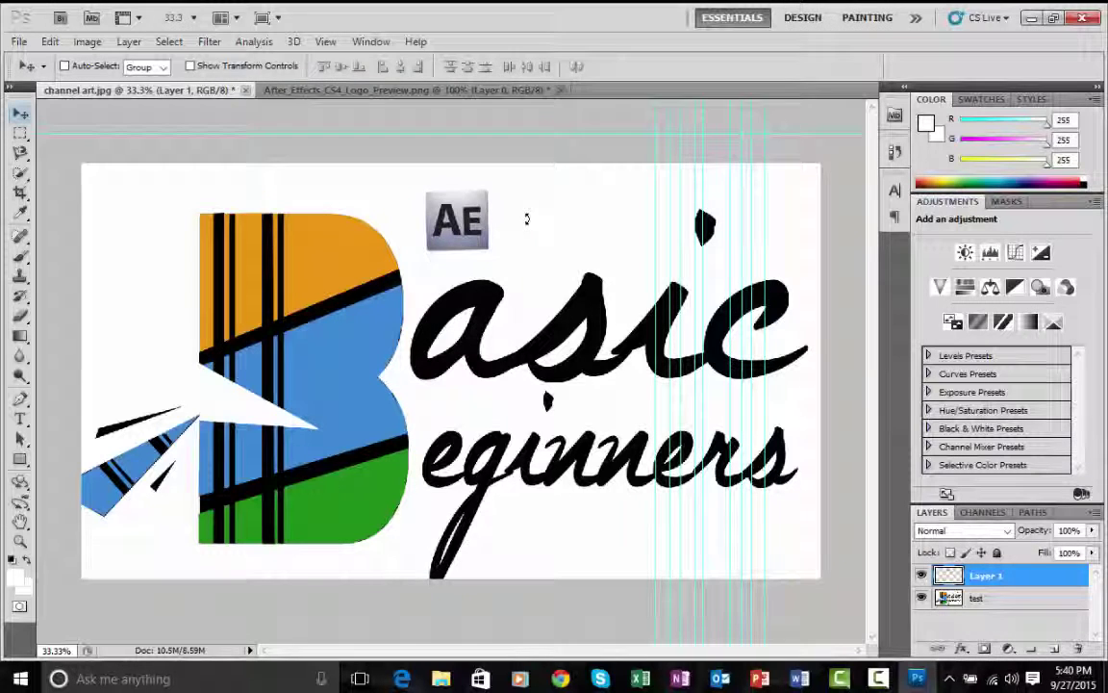
pyautogui.moveTo(478, 238)
pyautogui.mouseDown()
pyautogui.moveTo(444, 190)
pyautogui.moveTo(466, 251)
pyautogui.mouseUp()
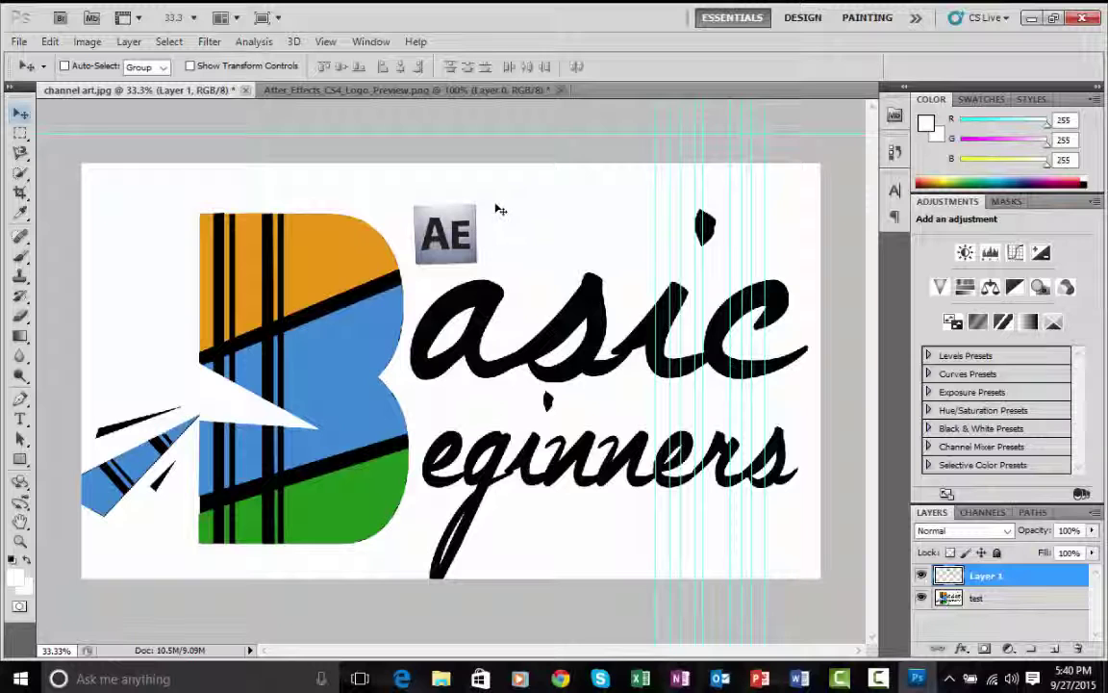
# View the blending options in the Layer Style dialog for the AE logo layer and close them without changes.
pyautogui.rightClick(1017, 577)
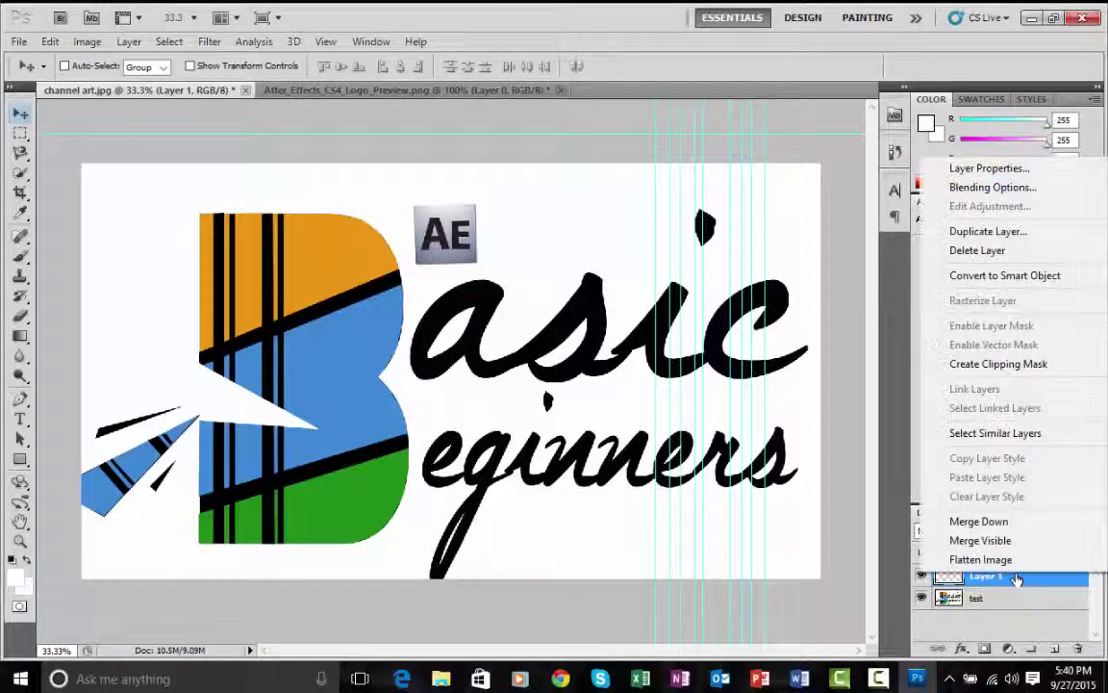
pyautogui.click(1011, 187)
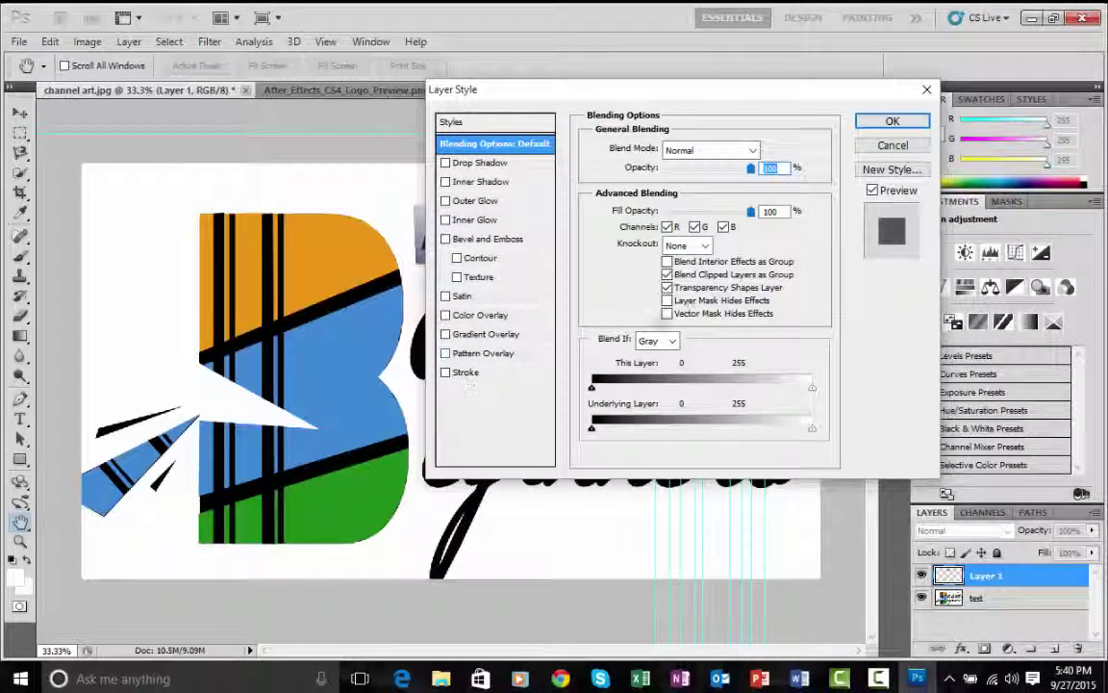
pyautogui.click(927, 91)
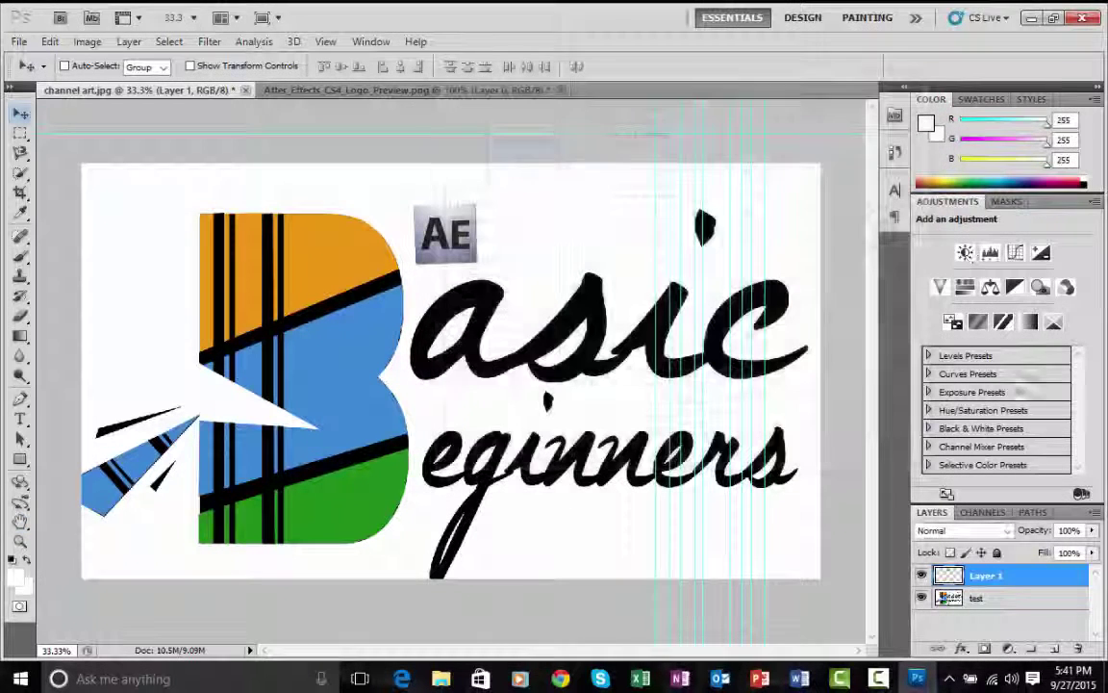
pyautogui.doubleClick(1028, 575)
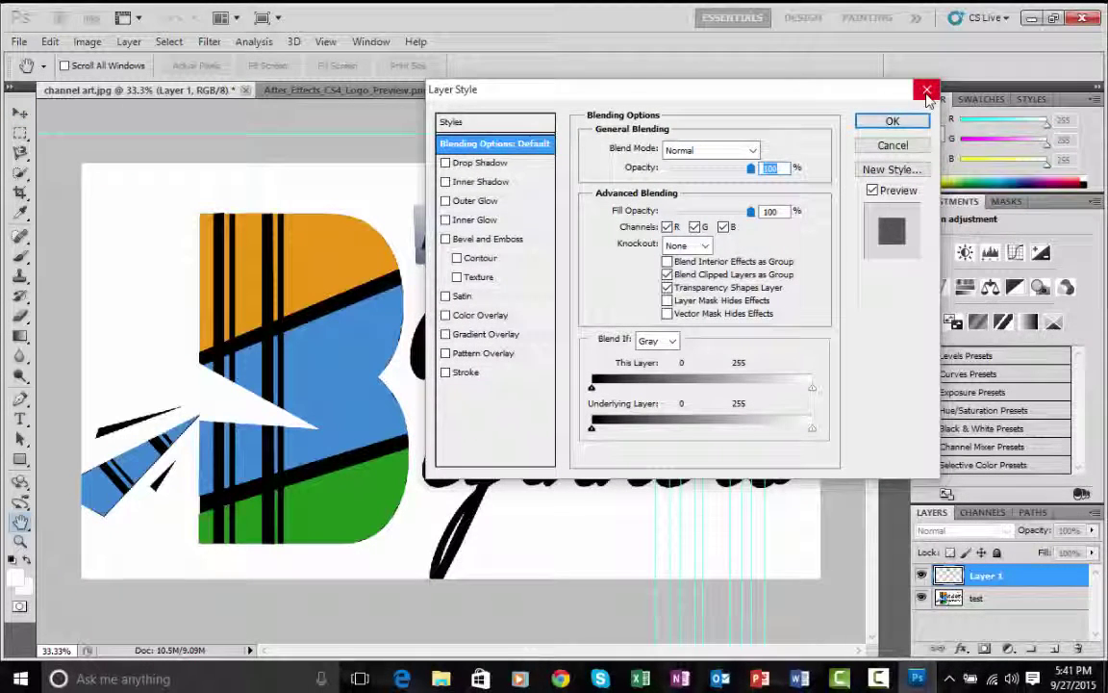
pyautogui.click(927, 94)
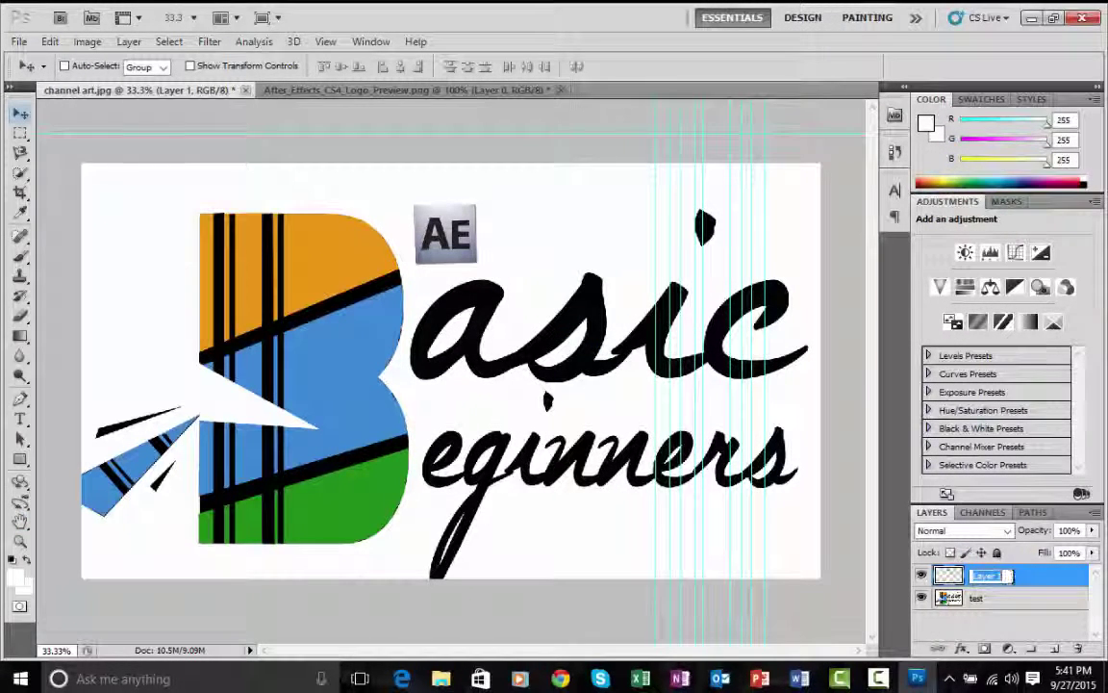
pyautogui.doubleClick(1010, 578)
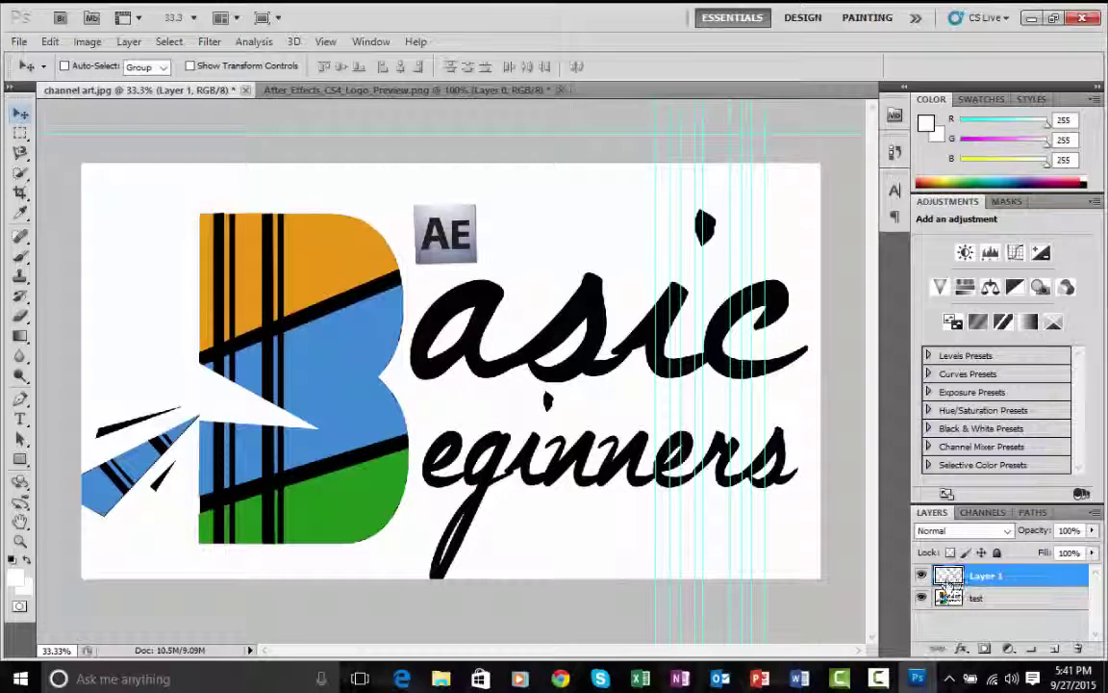
pyautogui.click(926, 89)
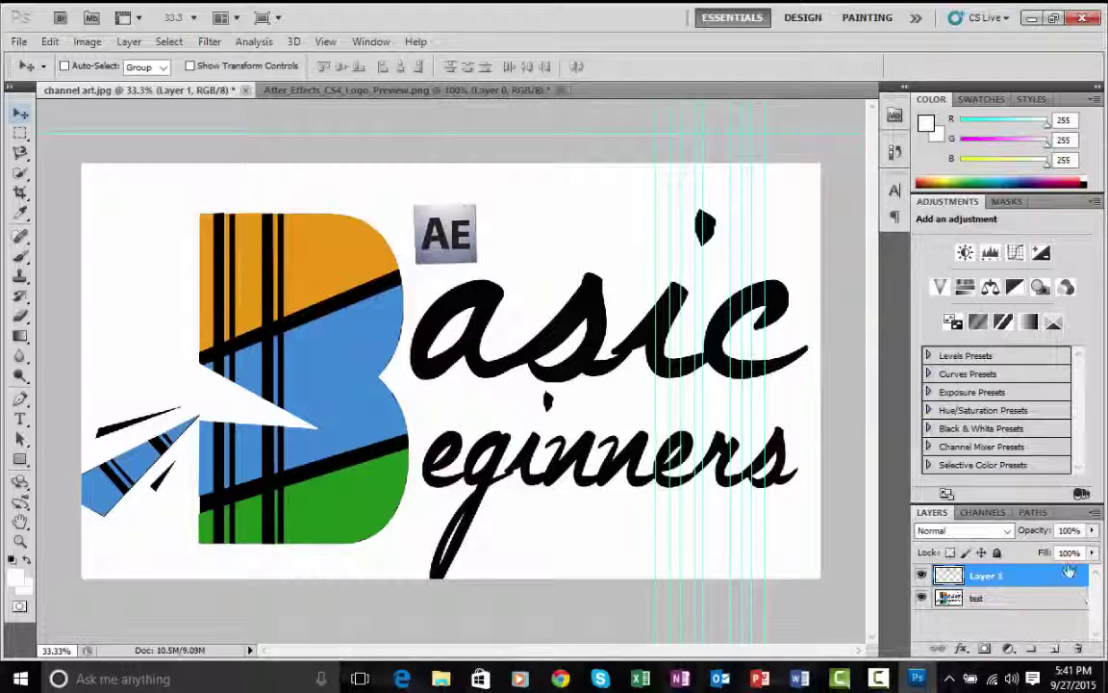
# Enable a Drop Shadow on the AE logo layer and move the Layer Style dialog clear of the logo.
pyautogui.doubleClick(1010, 576)
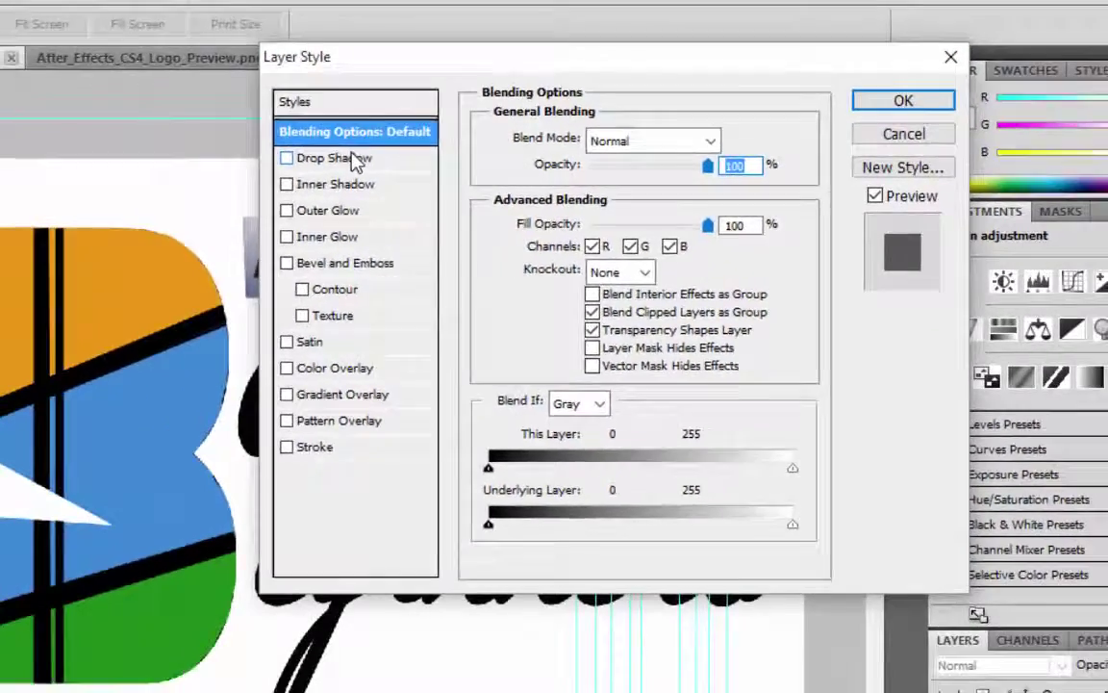
pyautogui.click(206, 155)
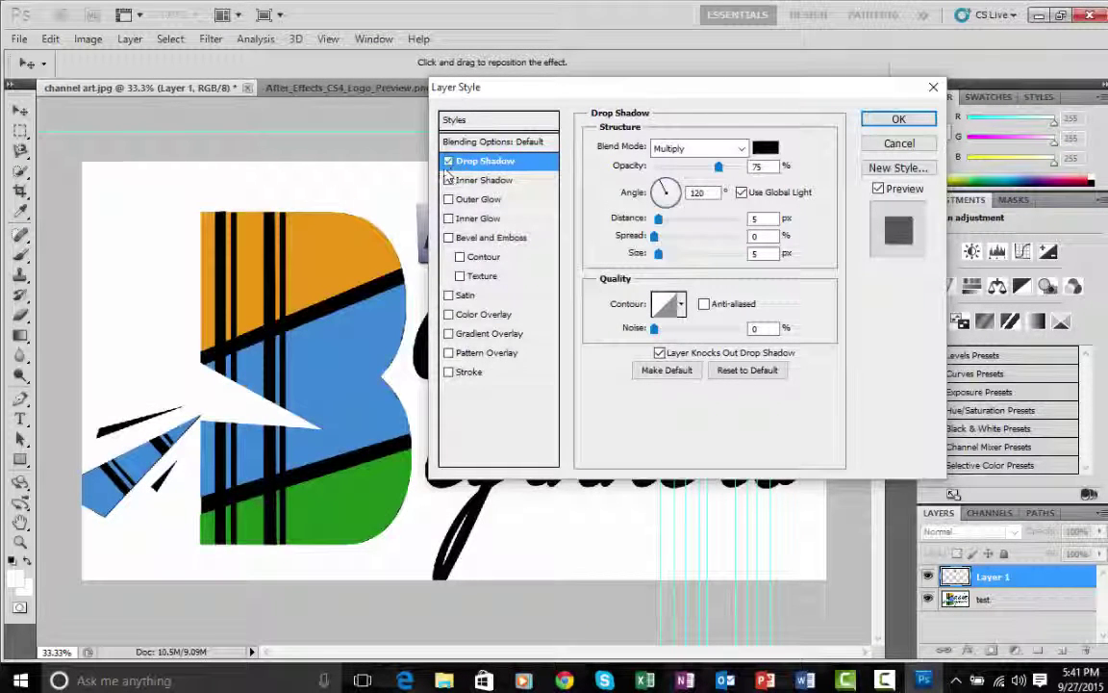
pyautogui.moveTo(515, 86); pyautogui.dragTo(609, 104)
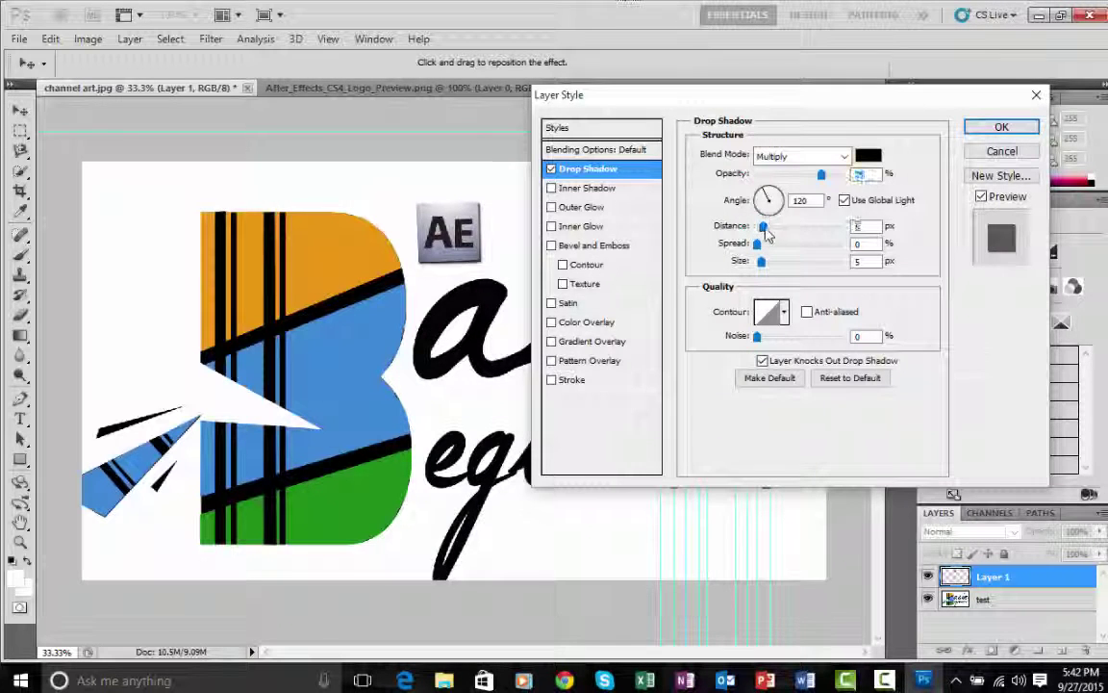
# Try the drop shadow with 53 px distance and 56% spread, and reset its distance, spread and size to 0.
pyautogui.moveTo(761, 226); pyautogui.dragTo(801, 226)
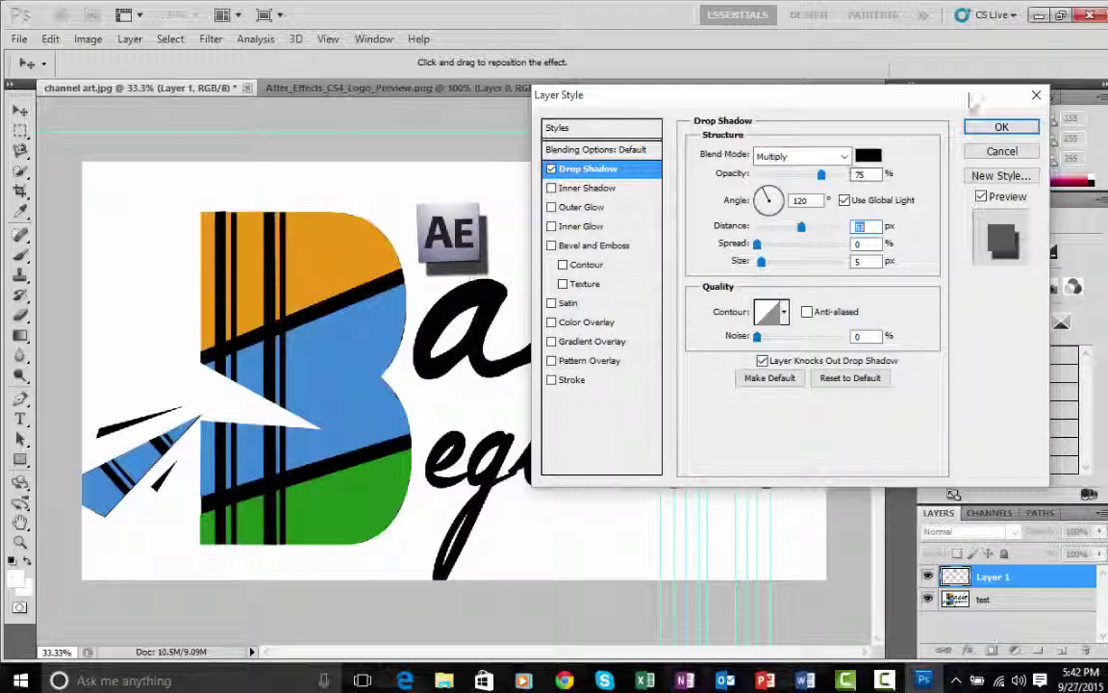
pyautogui.moveTo(760, 246); pyautogui.dragTo(727, 267)
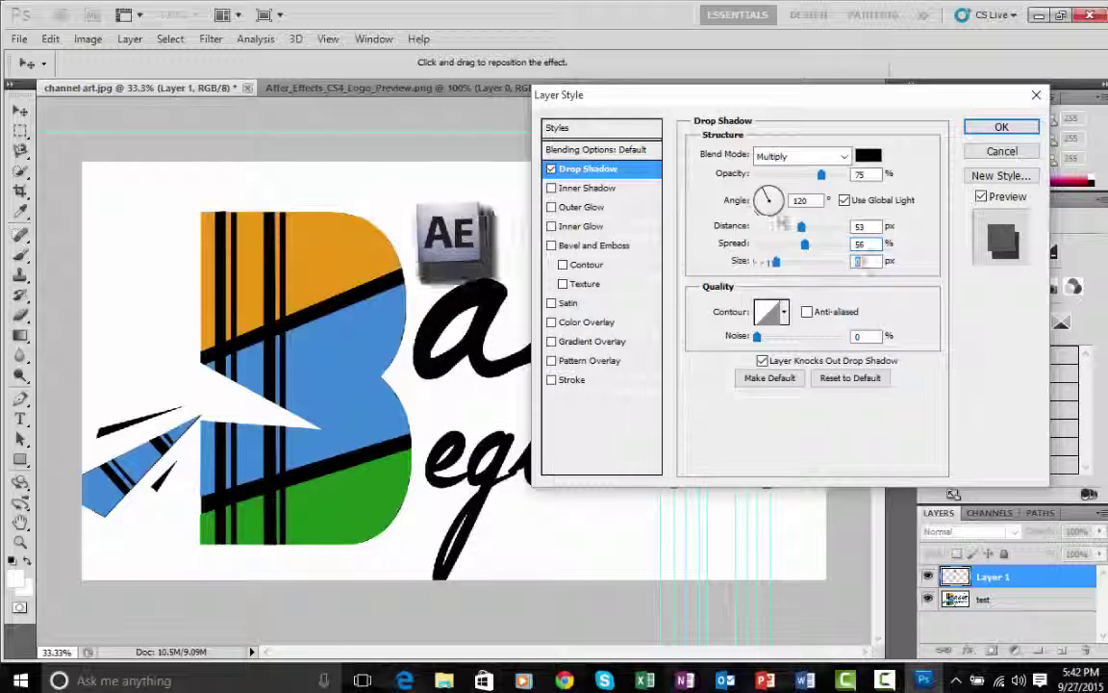
pyautogui.moveTo(733, 244); pyautogui.dragTo(678, 240)
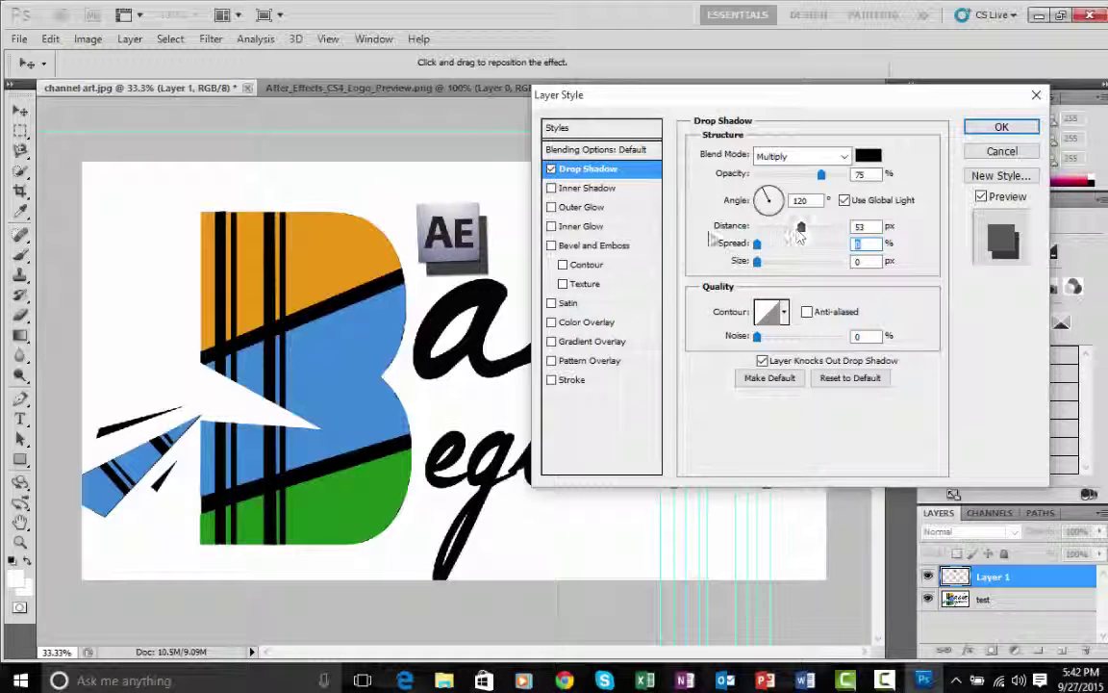
pyautogui.moveTo(800, 231); pyautogui.dragTo(756, 228)
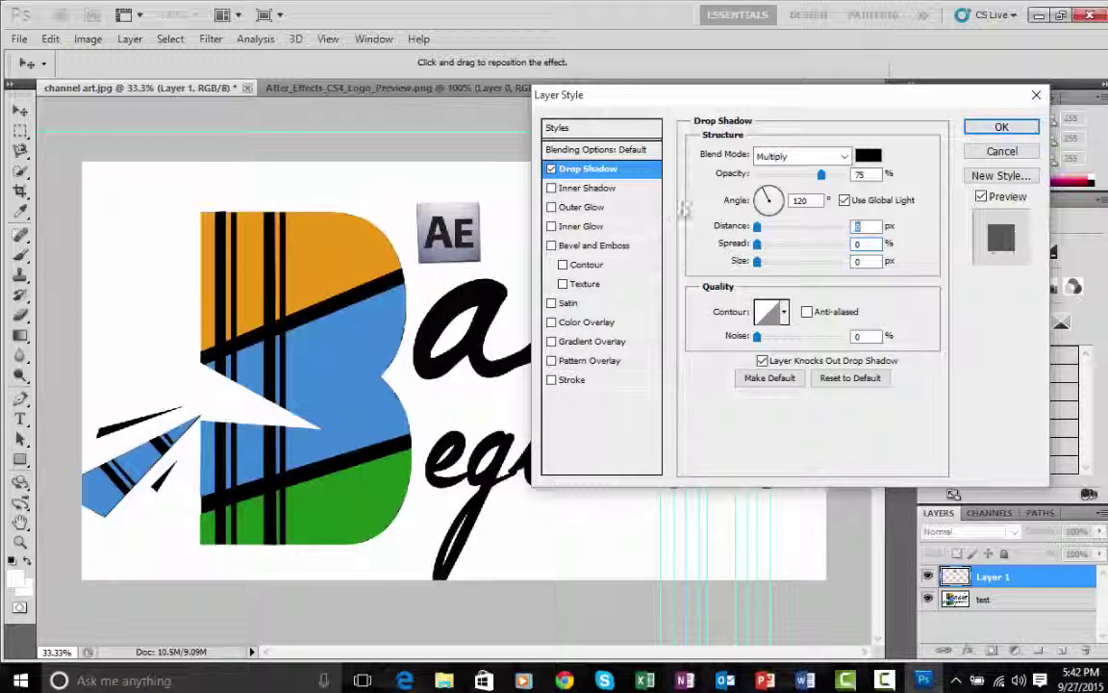
# Set the AE logo's drop shadow colour to bright red, keep its distance at 0 px, and turn the Drop Shadow off.
pyautogui.click(869, 157)
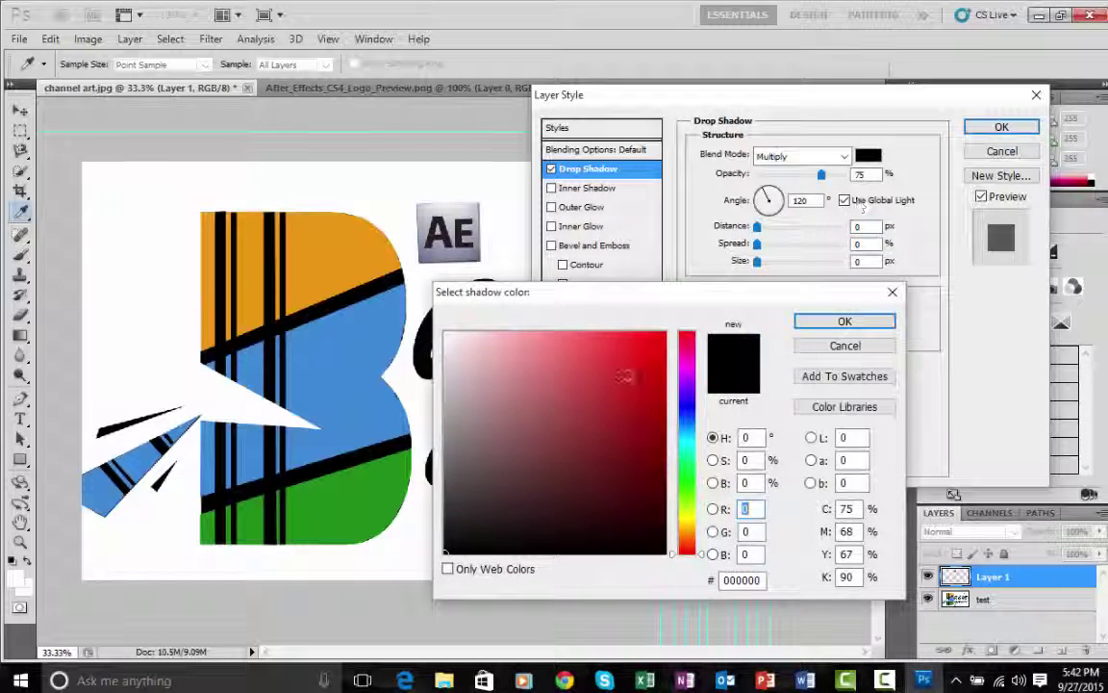
pyautogui.click(655, 334)
pyautogui.click(843, 321)
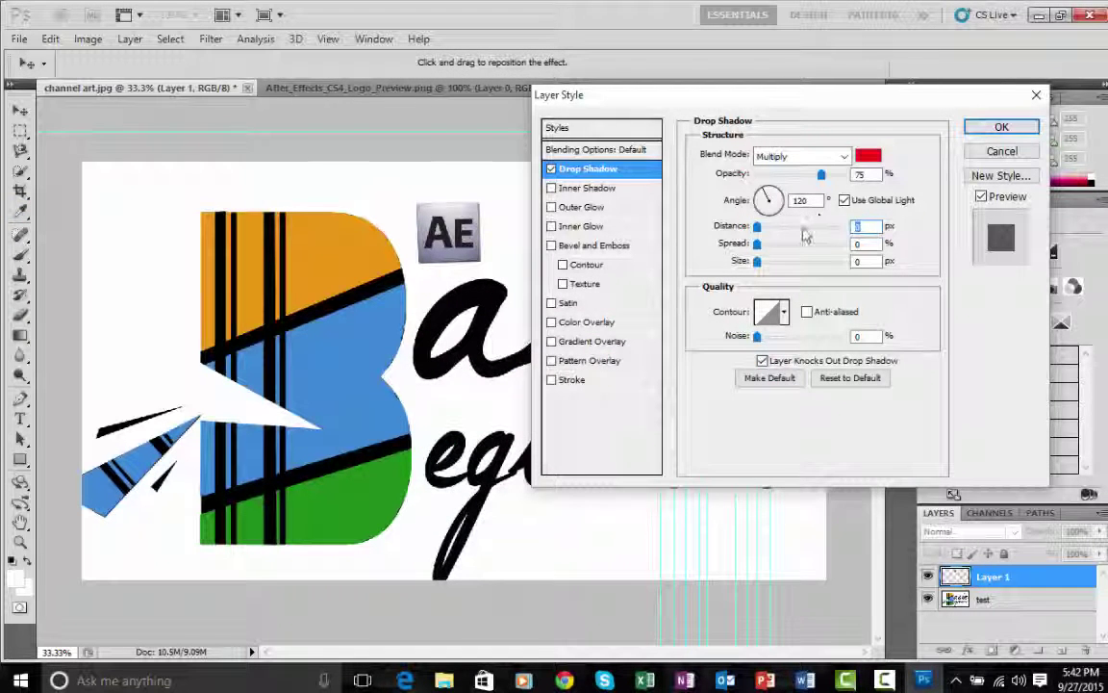
pyautogui.moveTo(758, 227)
pyautogui.mouseDown()
pyautogui.moveTo(785, 226)
pyautogui.moveTo(758, 241)
pyautogui.mouseUp()
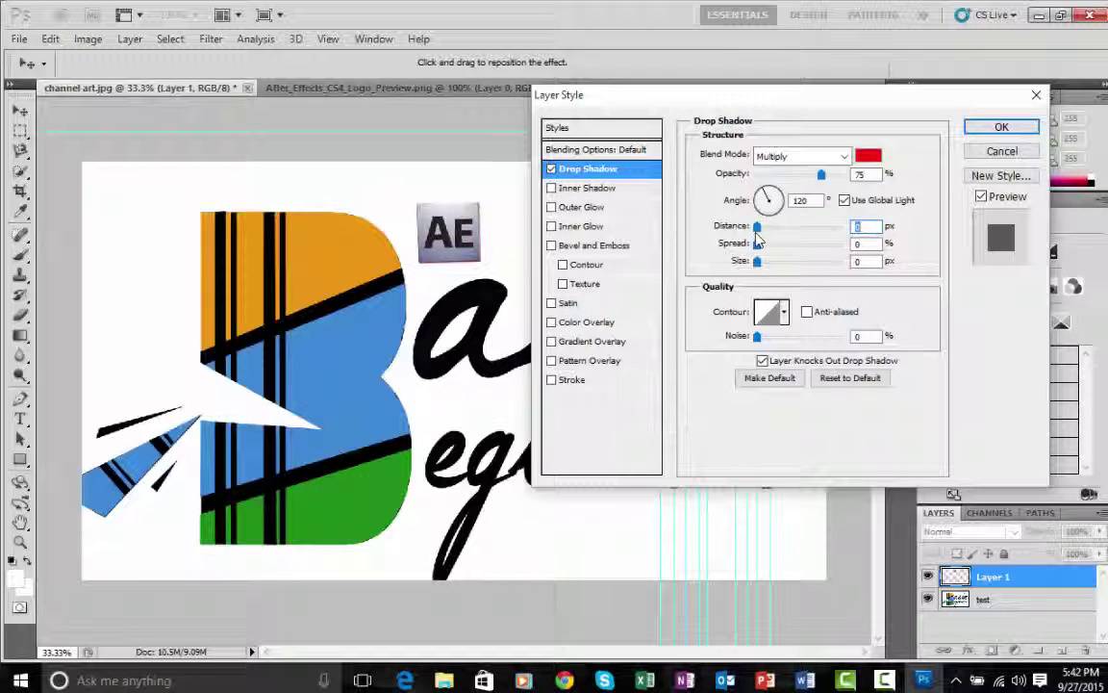
pyautogui.click(553, 188)
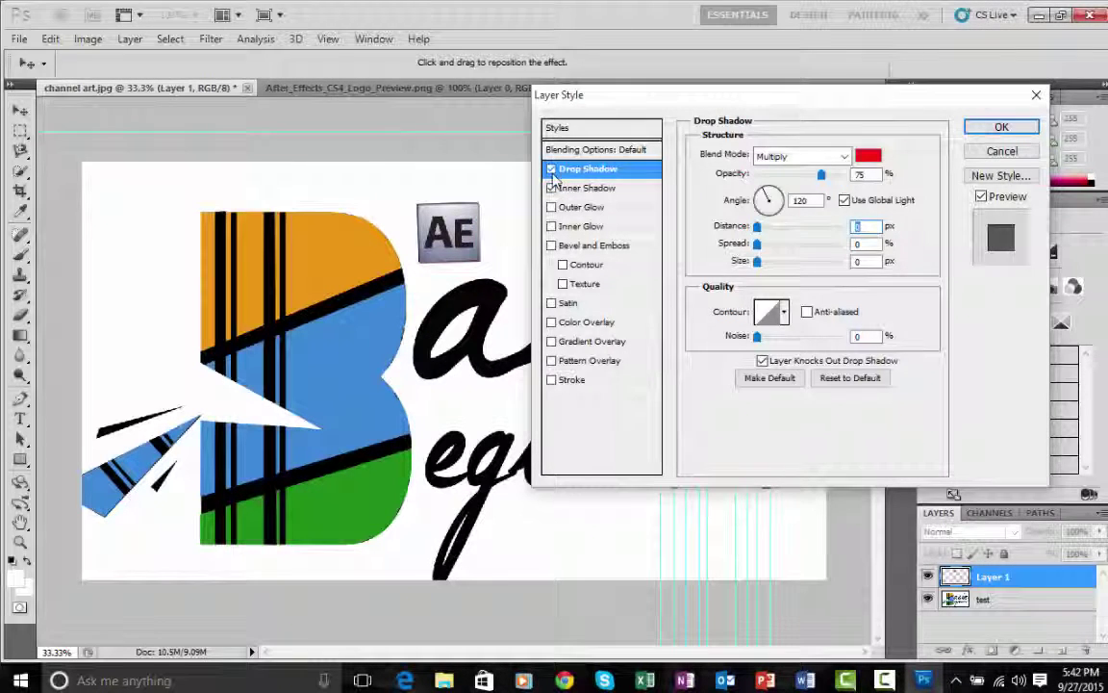
pyautogui.click(552, 169)
# Try an Inner Shadow on the AE logo with 27 px distance, 0% choke and a larger size, and turn it off.
pyautogui.click(578, 188)
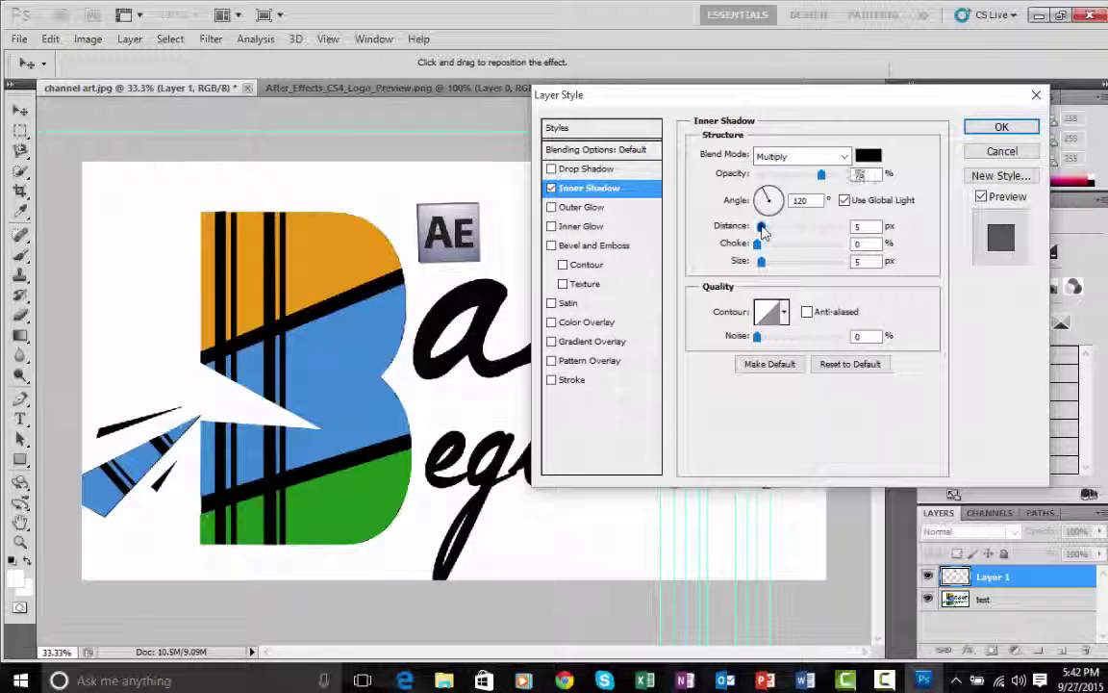
pyautogui.moveTo(761, 227); pyautogui.dragTo(783, 244)
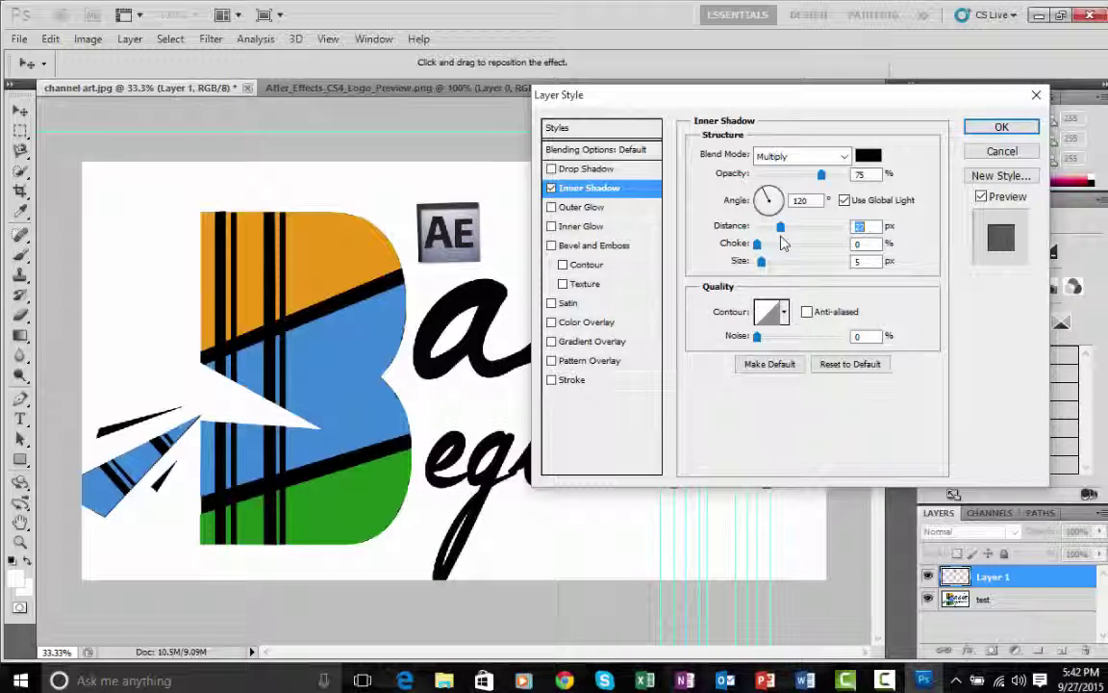
pyautogui.moveTo(774, 227); pyautogui.dragTo(748, 251)
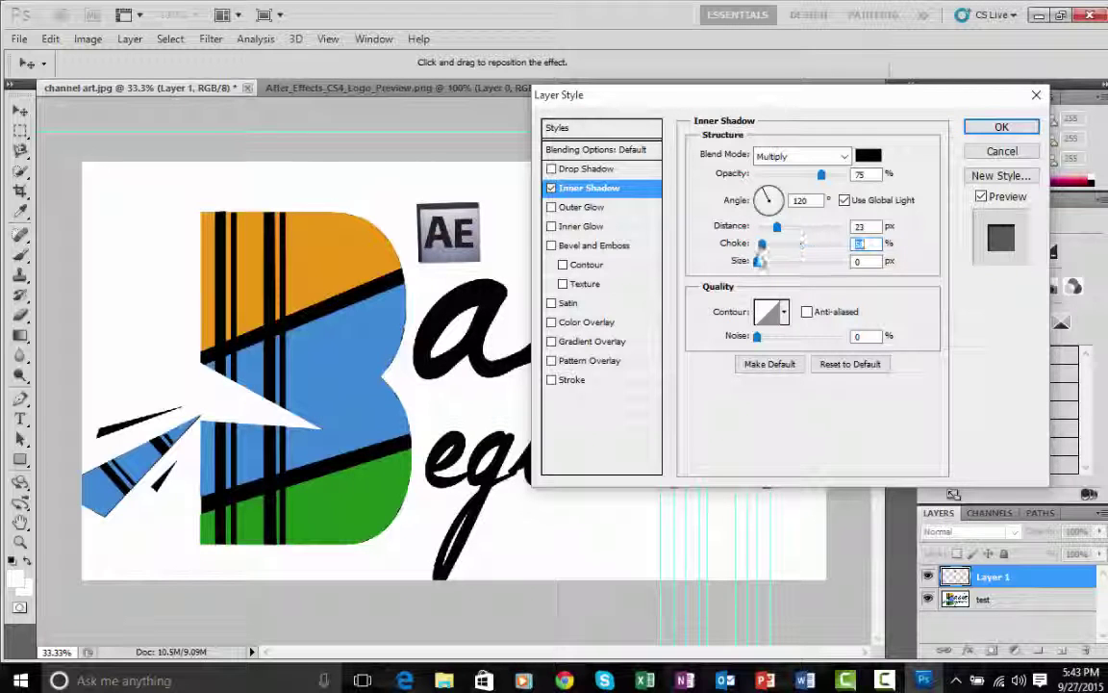
pyautogui.moveTo(761, 246)
pyautogui.mouseDown()
pyautogui.moveTo(847, 243)
pyautogui.moveTo(757, 246)
pyautogui.mouseUp()
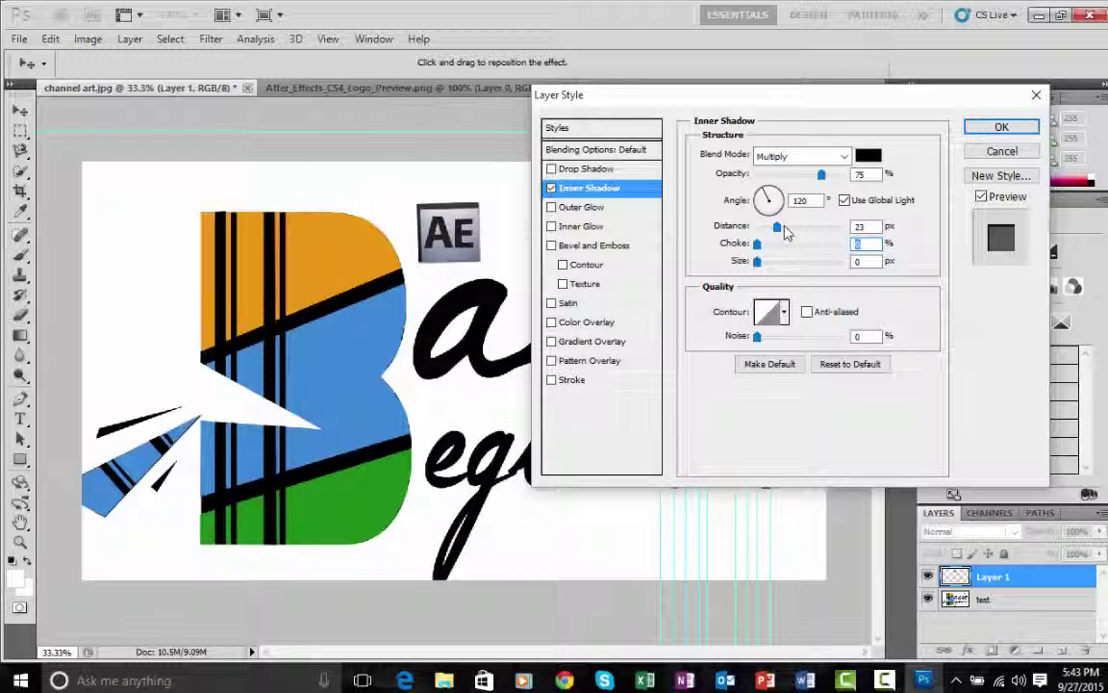
pyautogui.moveTo(778, 228); pyautogui.dragTo(780, 265)
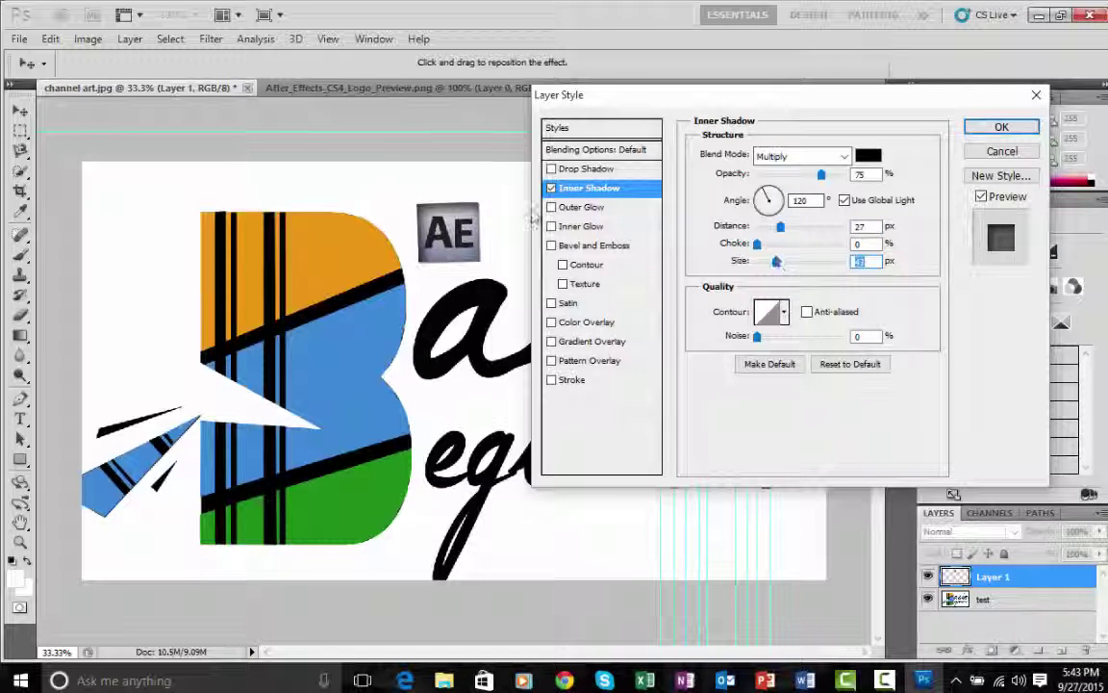
pyautogui.click(551, 189)
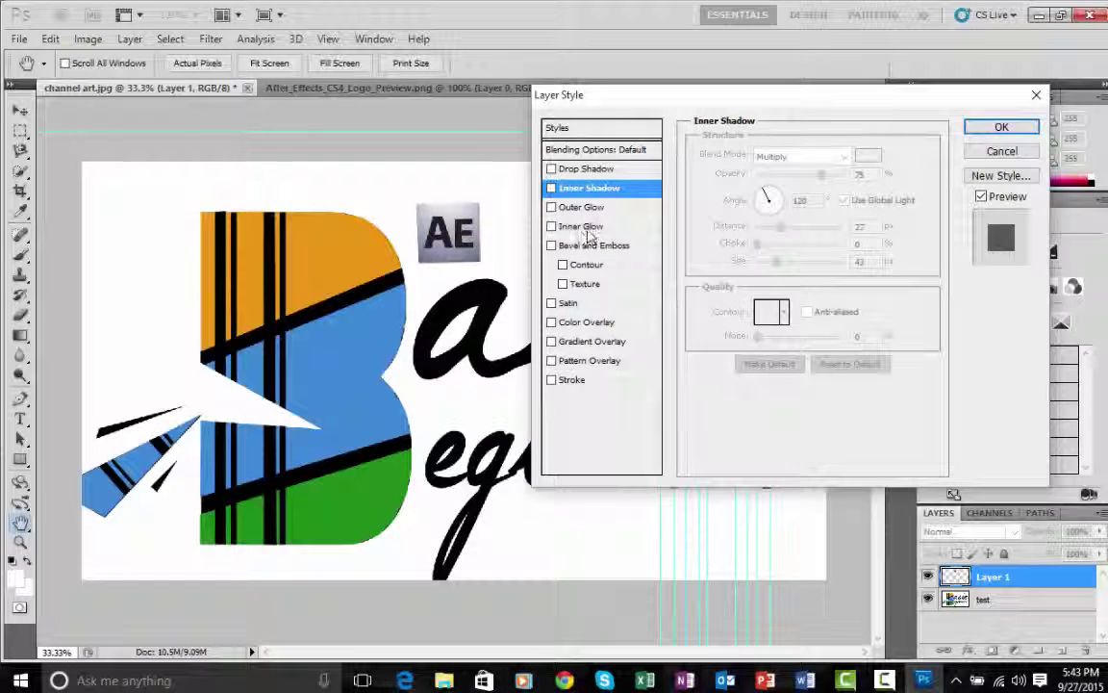
# Try an Inner Glow and an Outer Glow on the AE logo, reduce the outer glow's size to 0 px, and turn both off.
pyautogui.click(581, 226)
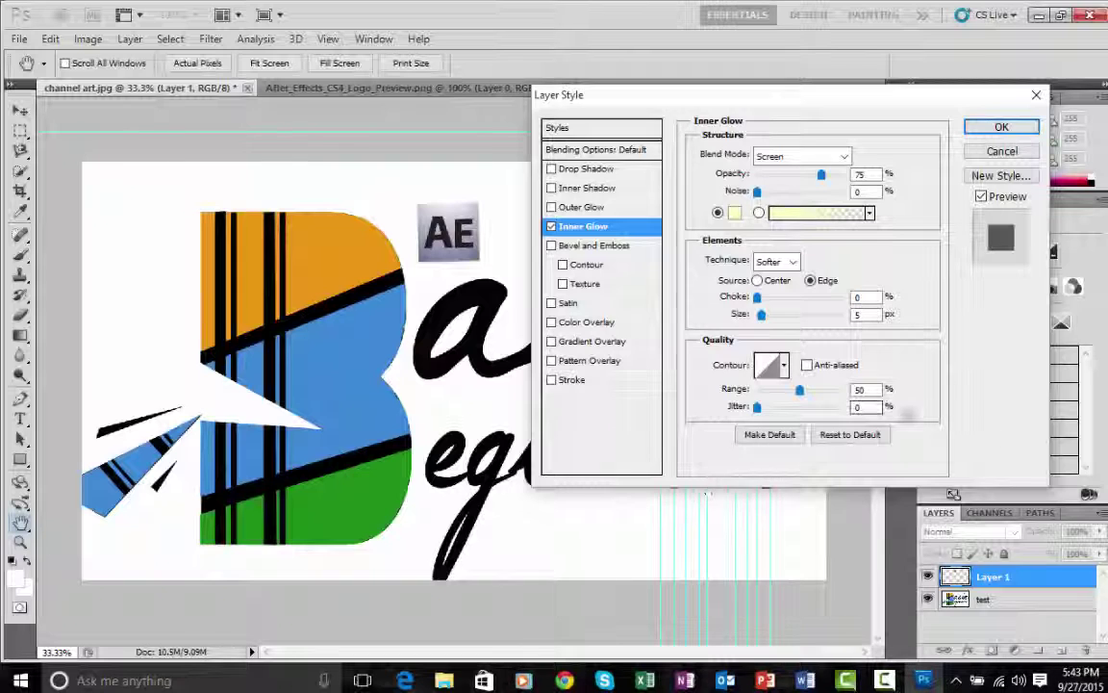
pyautogui.click(760, 315)
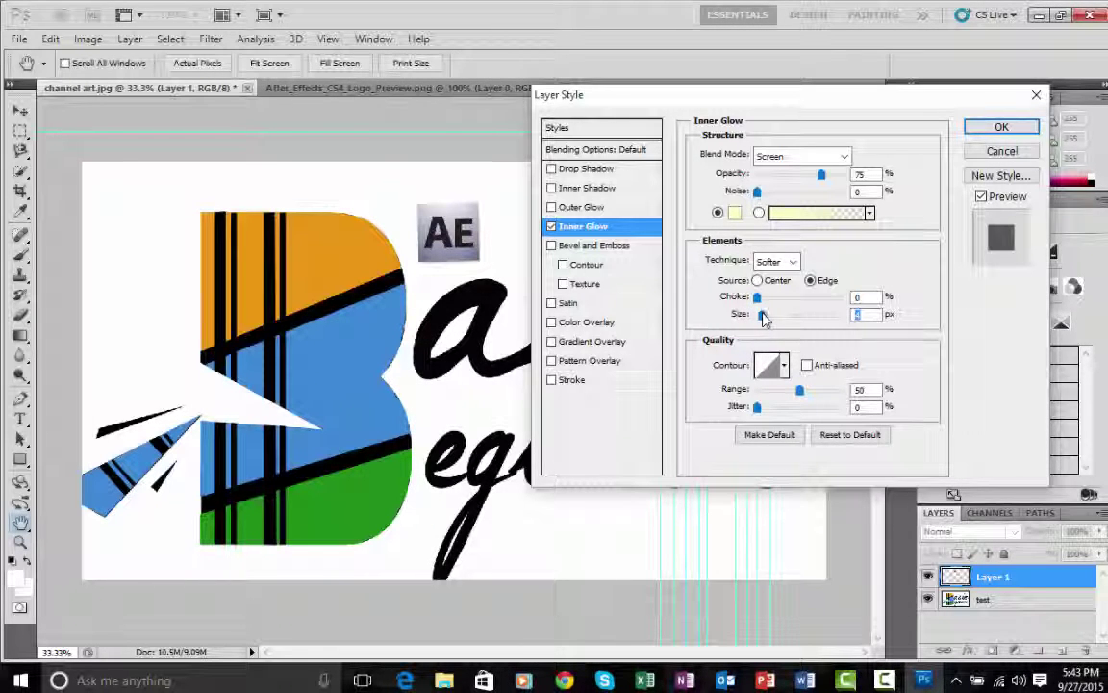
pyautogui.moveTo(763, 319); pyautogui.dragTo(711, 327)
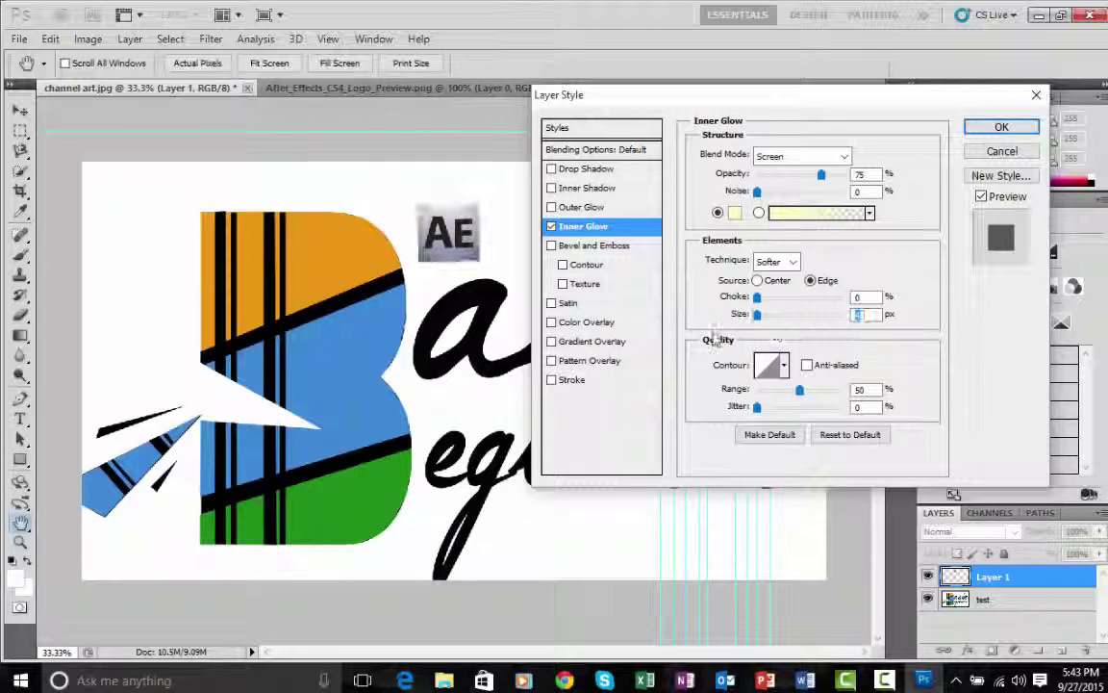
pyautogui.click(583, 207)
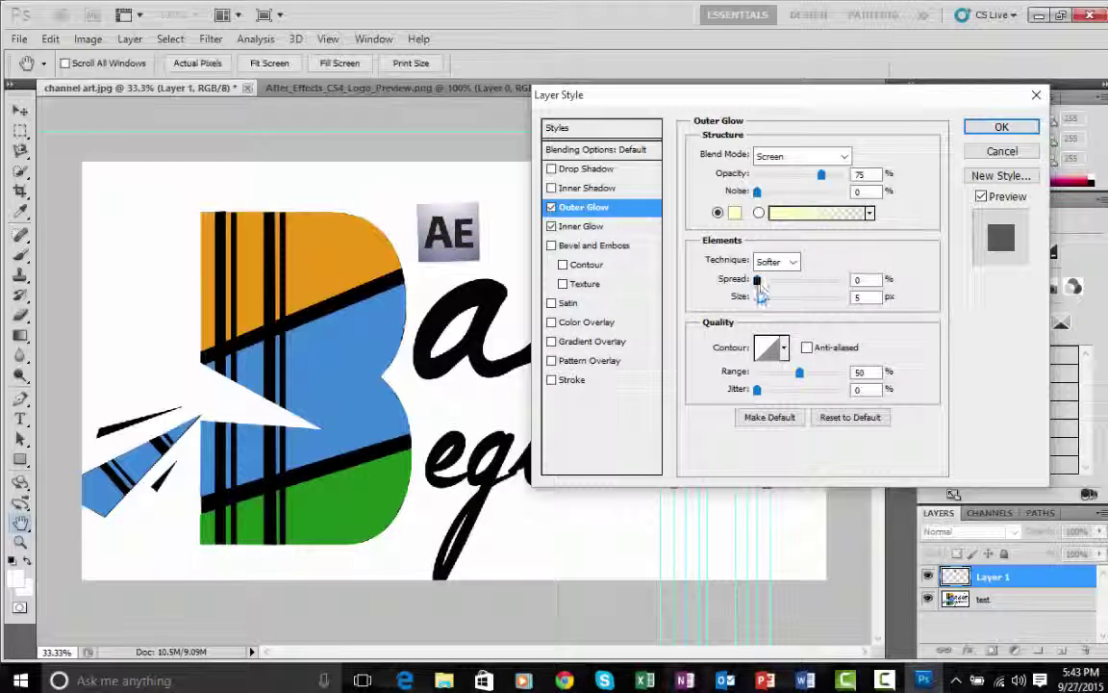
pyautogui.moveTo(762, 298); pyautogui.dragTo(685, 344)
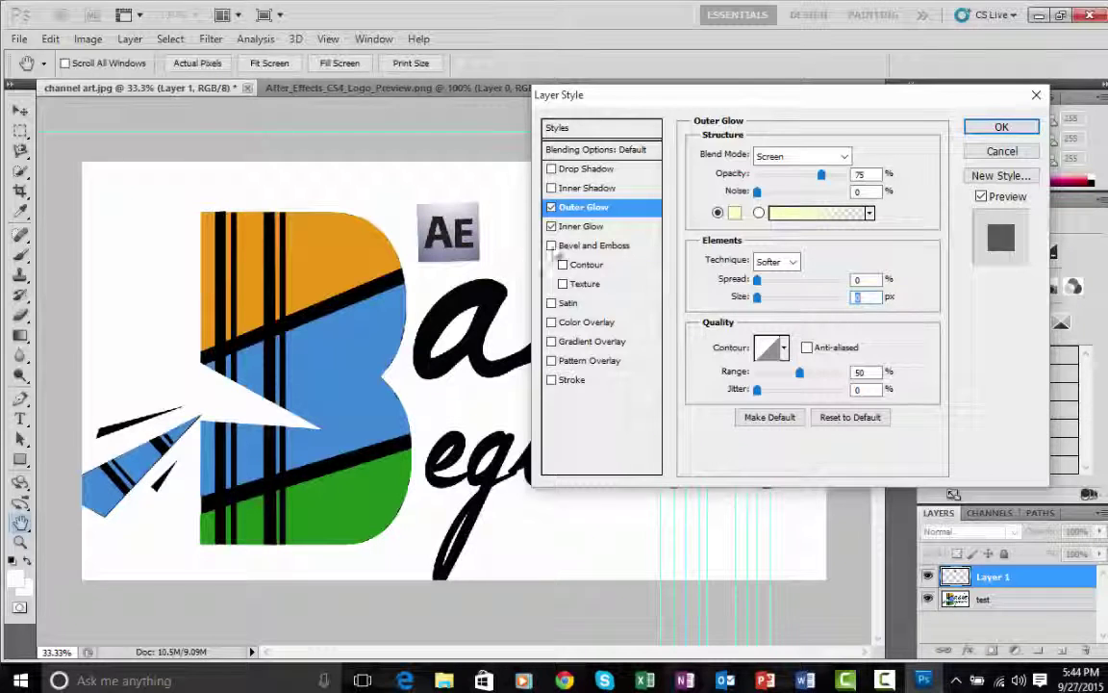
pyautogui.click(552, 208)
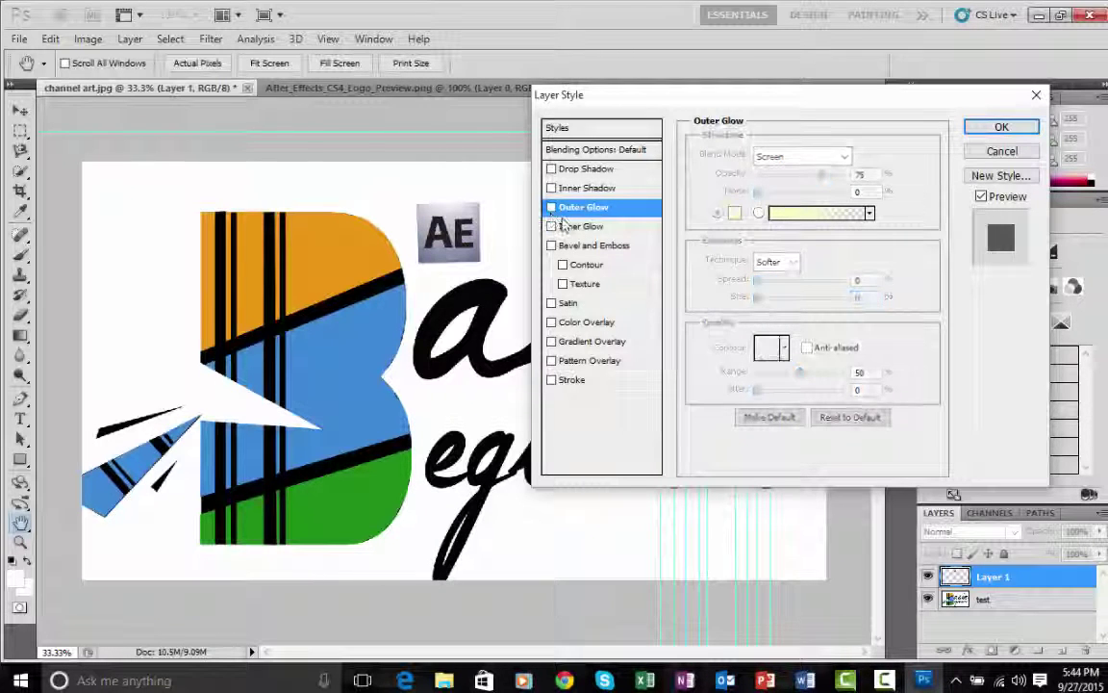
# Try a Bevel and Emboss on the AE logo with 256% depth and 0 px size, and turn it off.
pyautogui.click(595, 246)
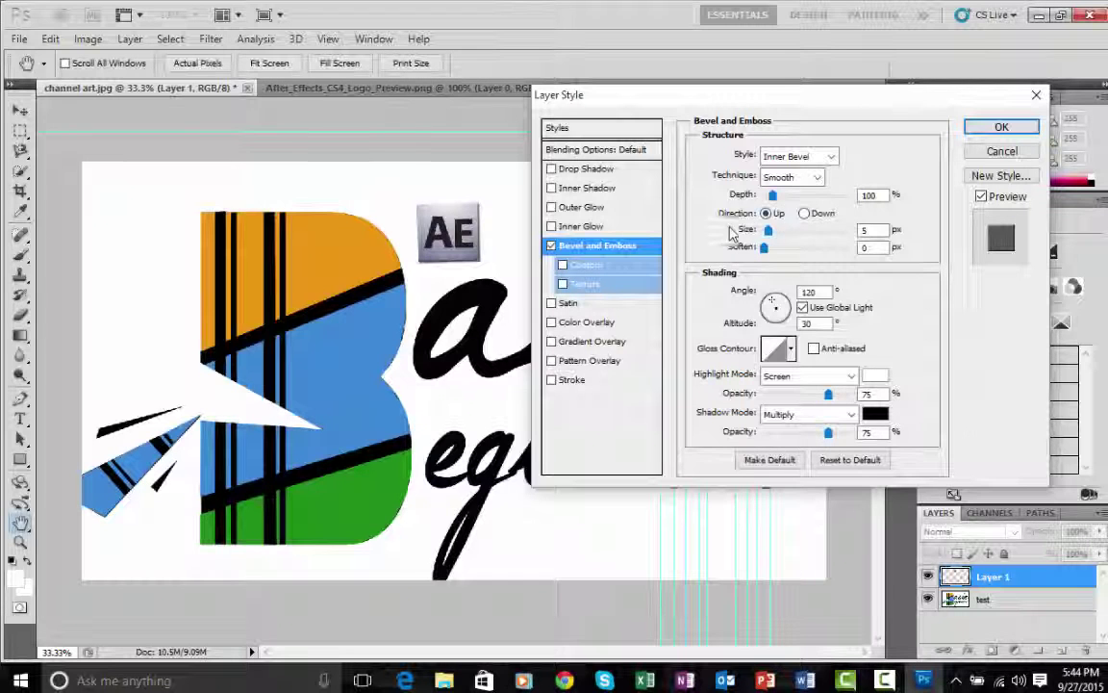
pyautogui.moveTo(772, 195); pyautogui.dragTo(758, 230)
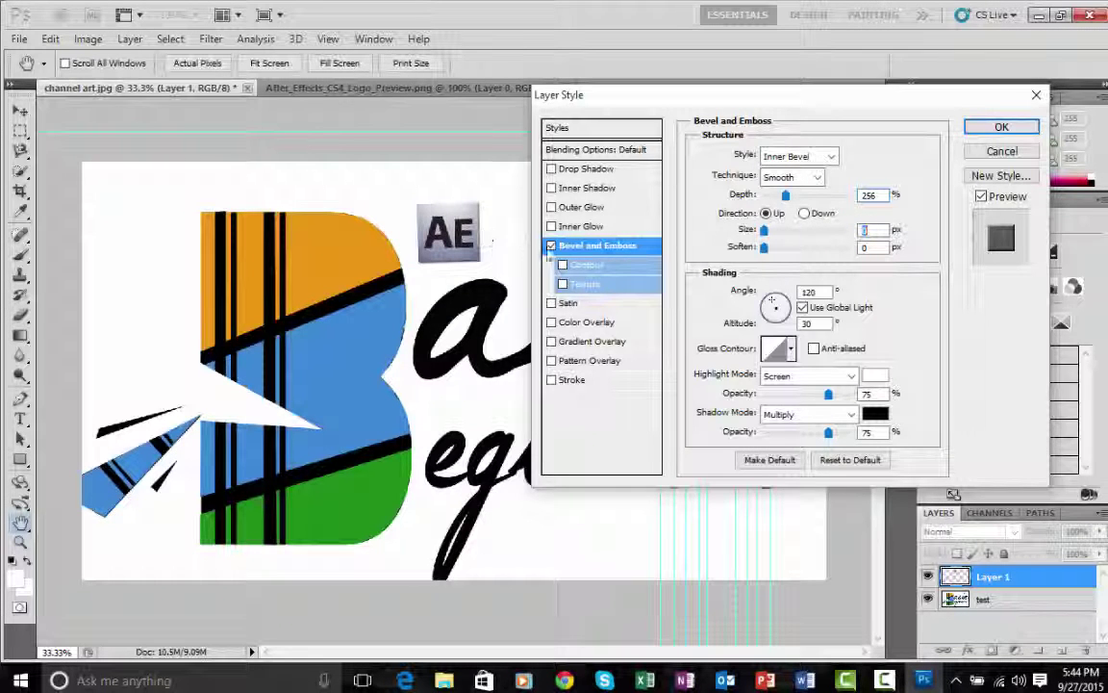
pyautogui.click(552, 247)
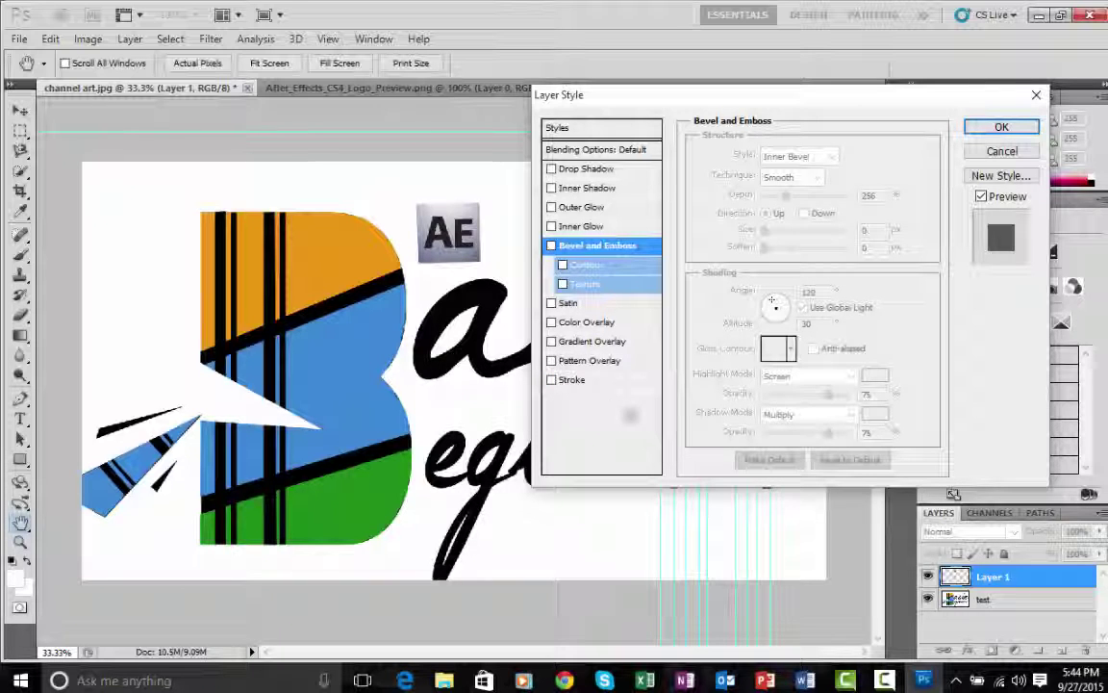
# Try a Color Overlay without Satin on the AE logo, using turquoise 00ffea at about 38% opacity.
pyautogui.click(608, 305)
pyautogui.click(608, 321)
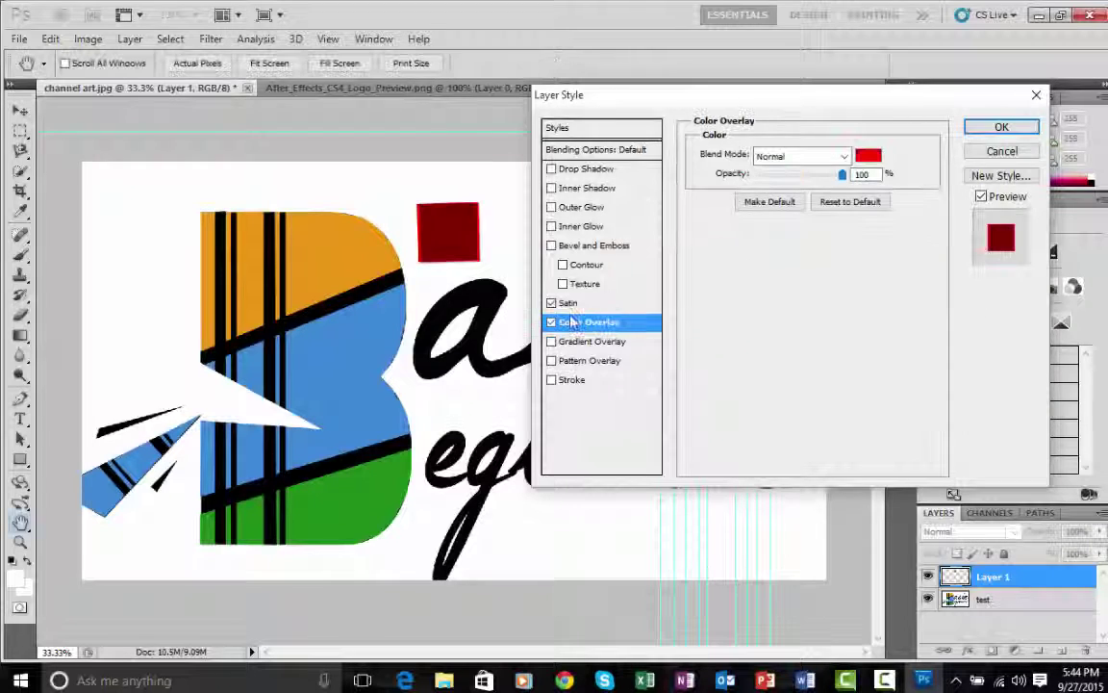
pyautogui.click(551, 303)
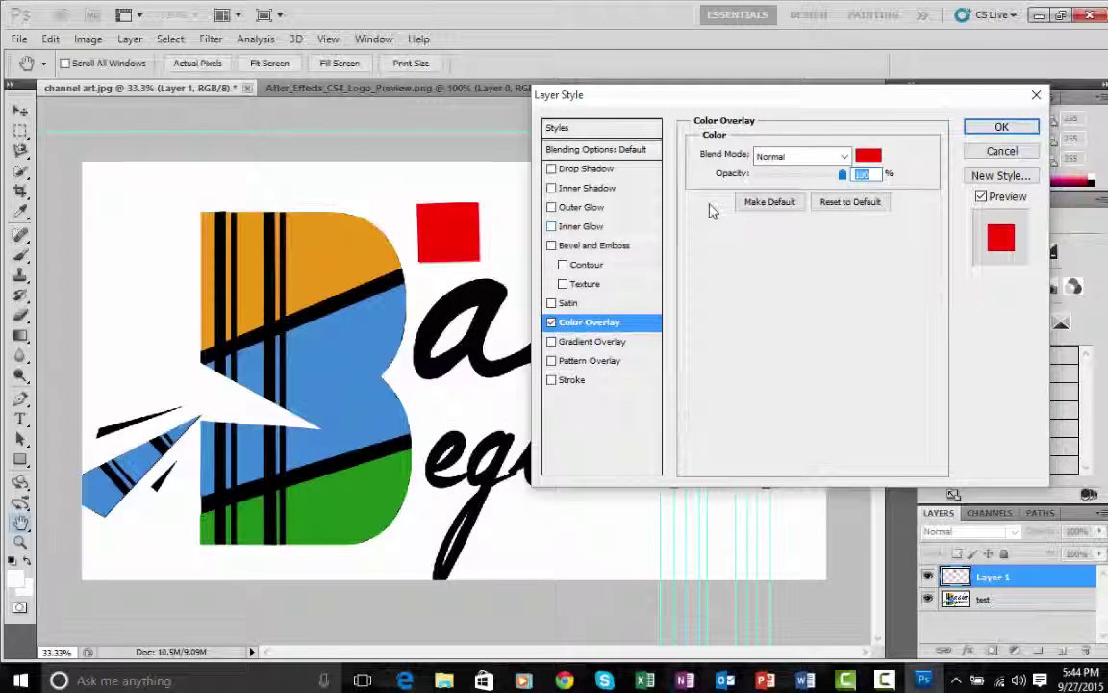
pyautogui.click(867, 155)
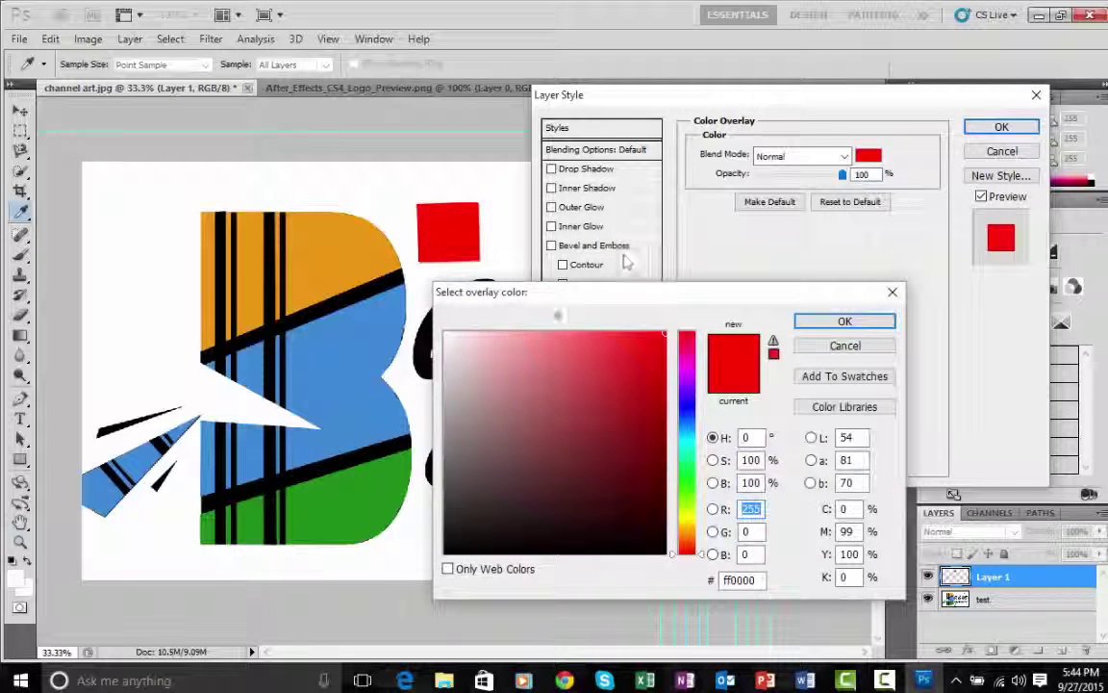
pyautogui.click(689, 446)
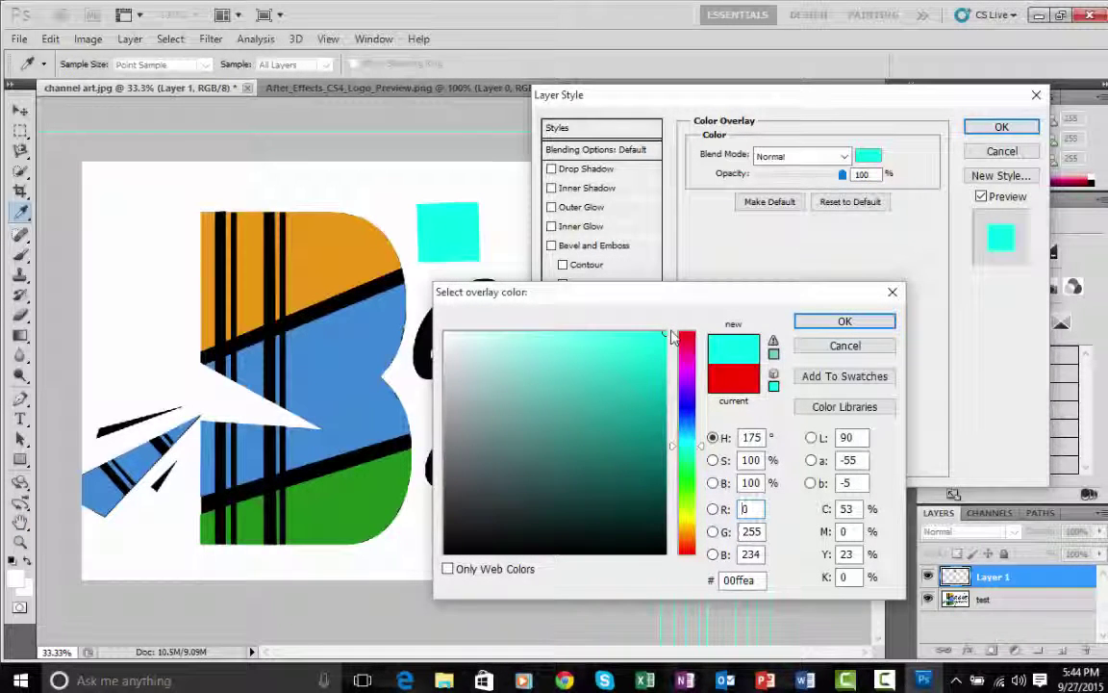
pyautogui.click(880, 322)
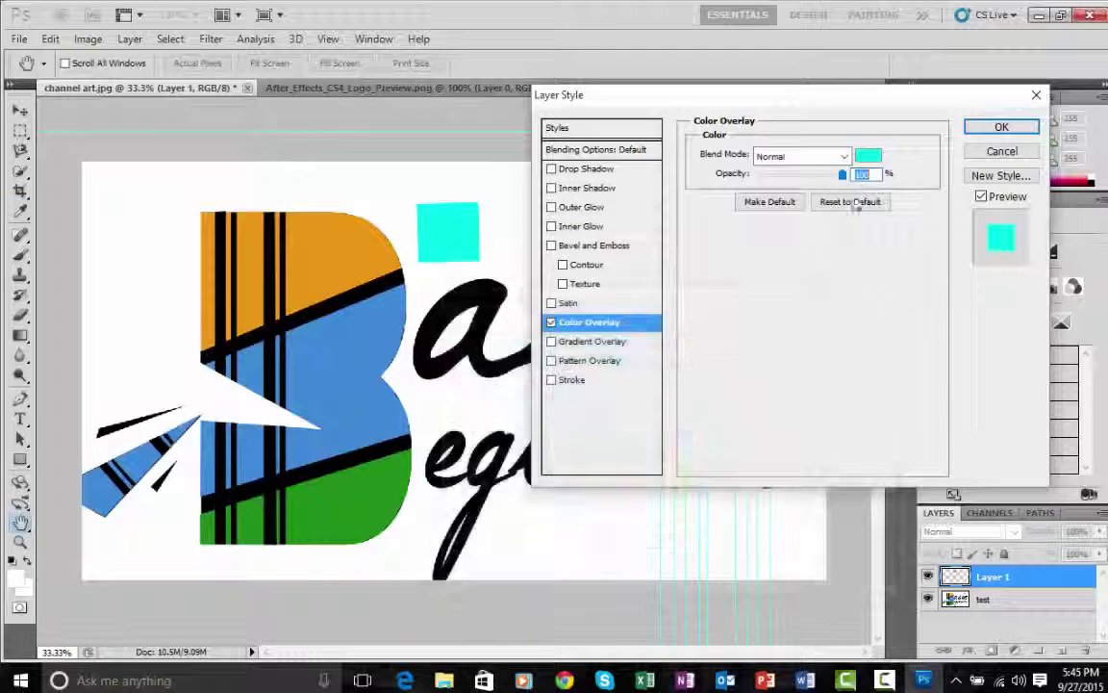
pyautogui.moveTo(844, 177); pyautogui.dragTo(789, 177)
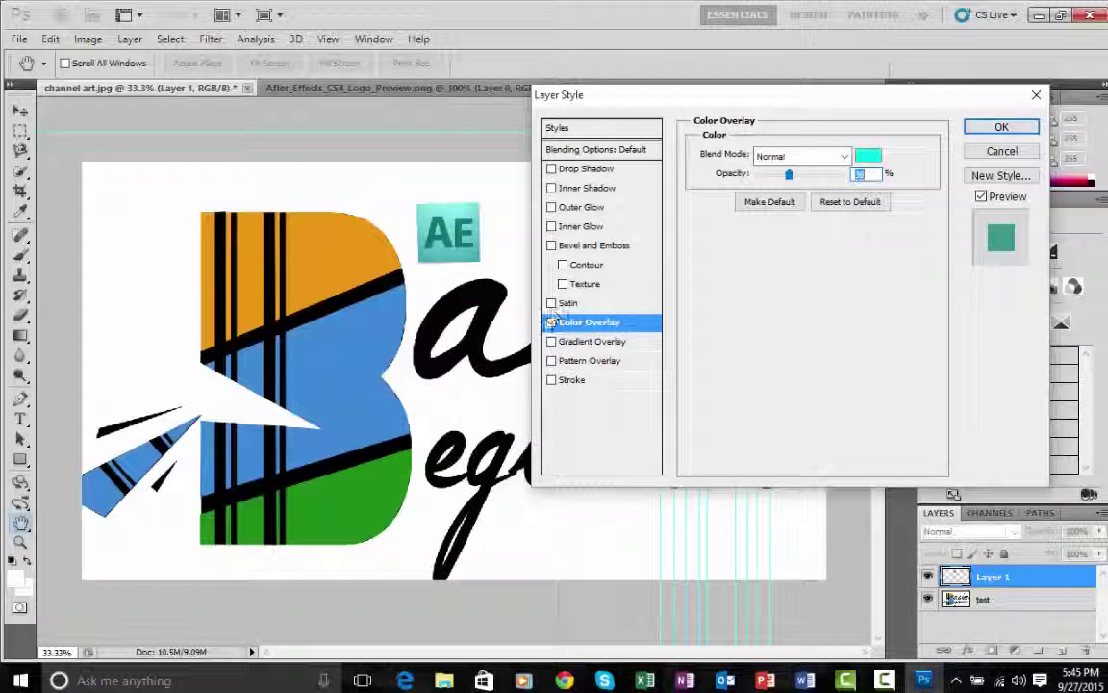
# Replace the Color Overlay on the AE logo with a linear black-to-white Gradient Overlay and view its gradient settings without changes.
pyautogui.click(580, 342)
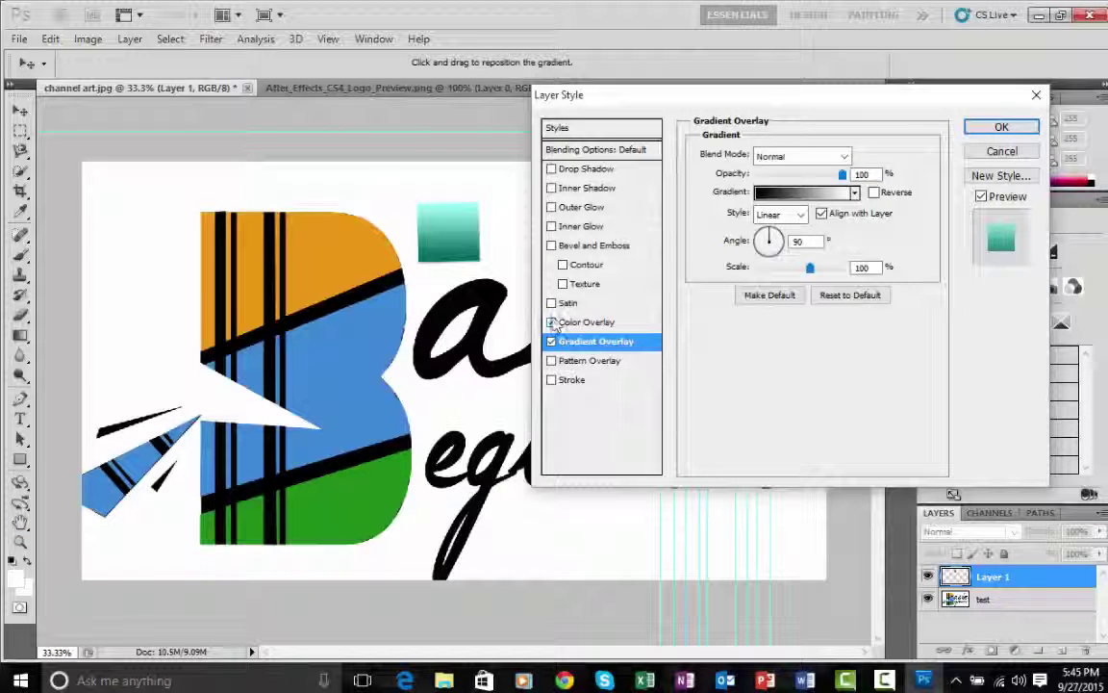
pyautogui.click(551, 322)
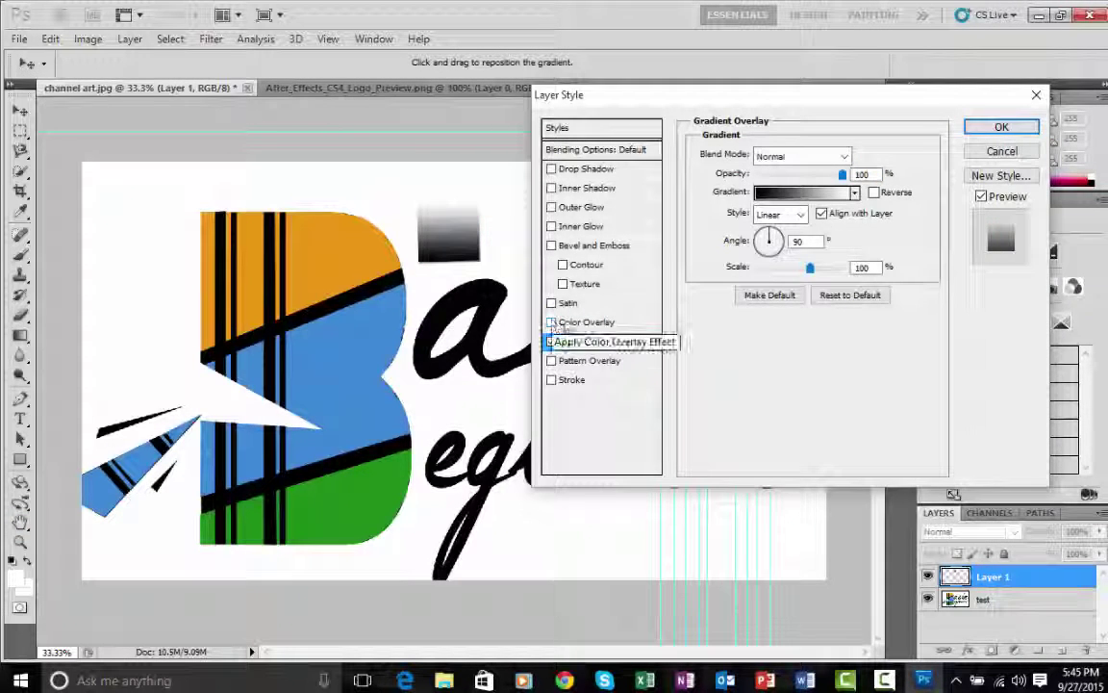
pyautogui.moveTo(363, 286); pyautogui.dragTo(445, 250)
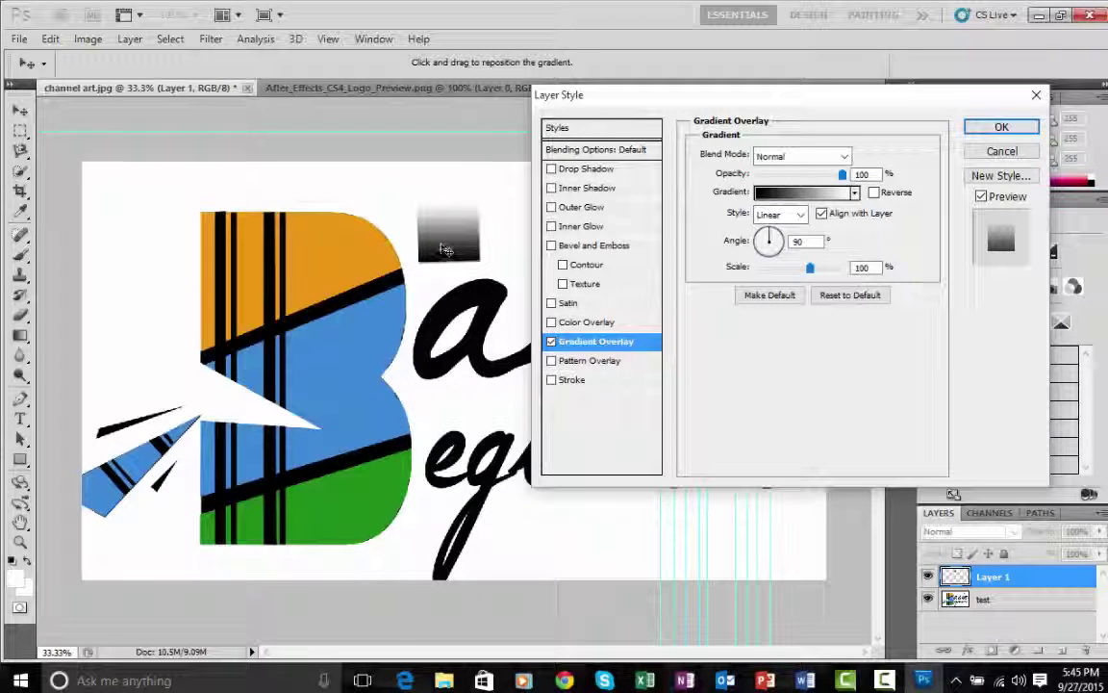
pyautogui.moveTo(459, 207)
pyautogui.mouseDown()
pyautogui.moveTo(448, 222)
pyautogui.moveTo(473, 219)
pyautogui.mouseUp()
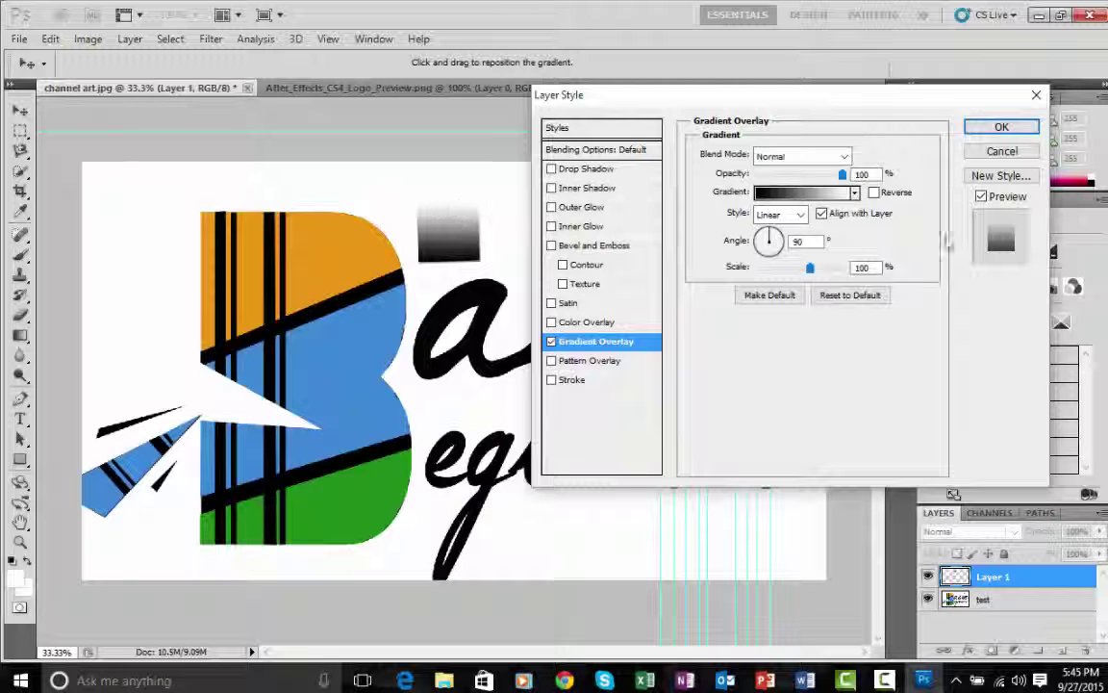
pyautogui.click(808, 193)
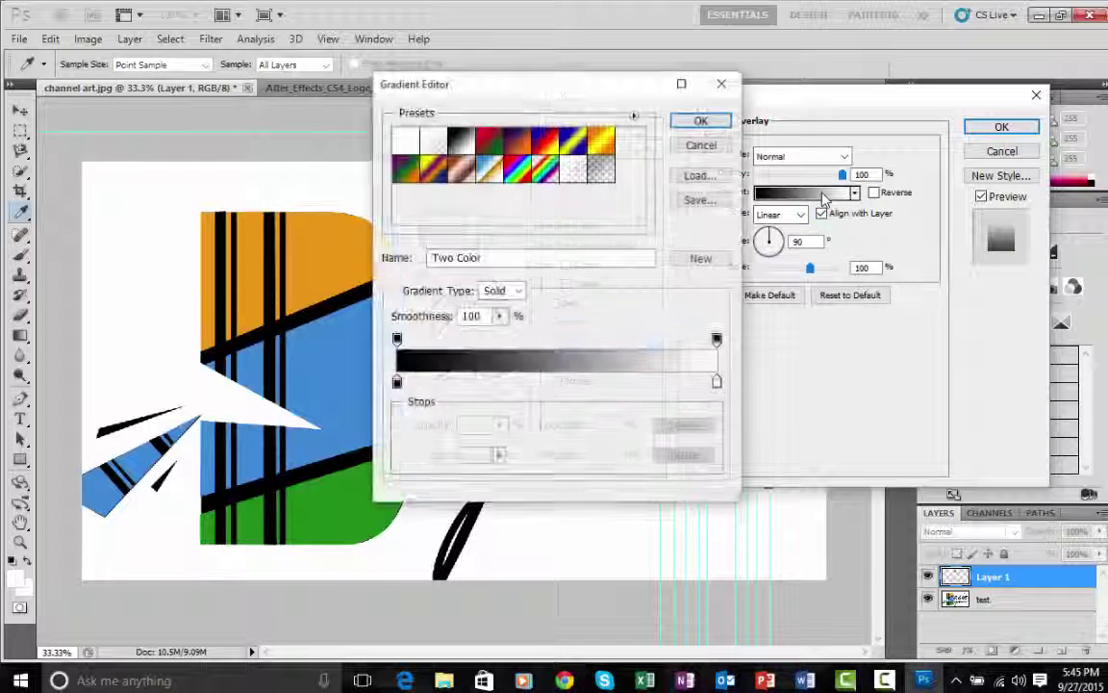
pyautogui.click(721, 85)
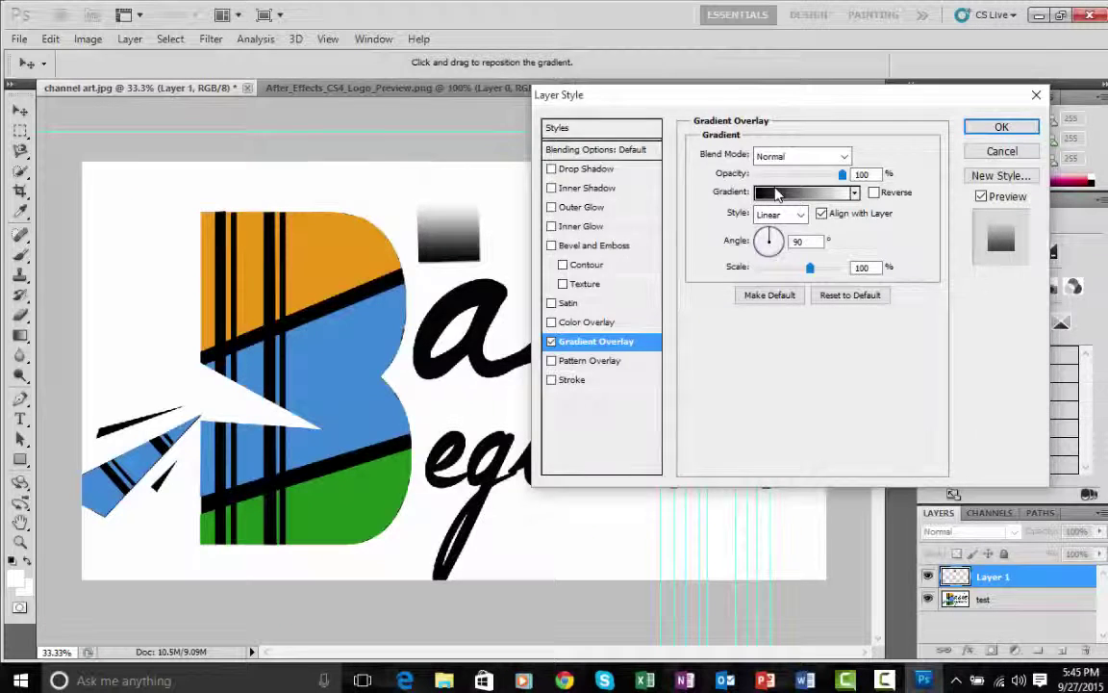
# Try red as the start colour of the AE logo's Gradient Overlay.
pyautogui.click(778, 194)
pyautogui.moveTo(539, 83); pyautogui.dragTo(742, 51)
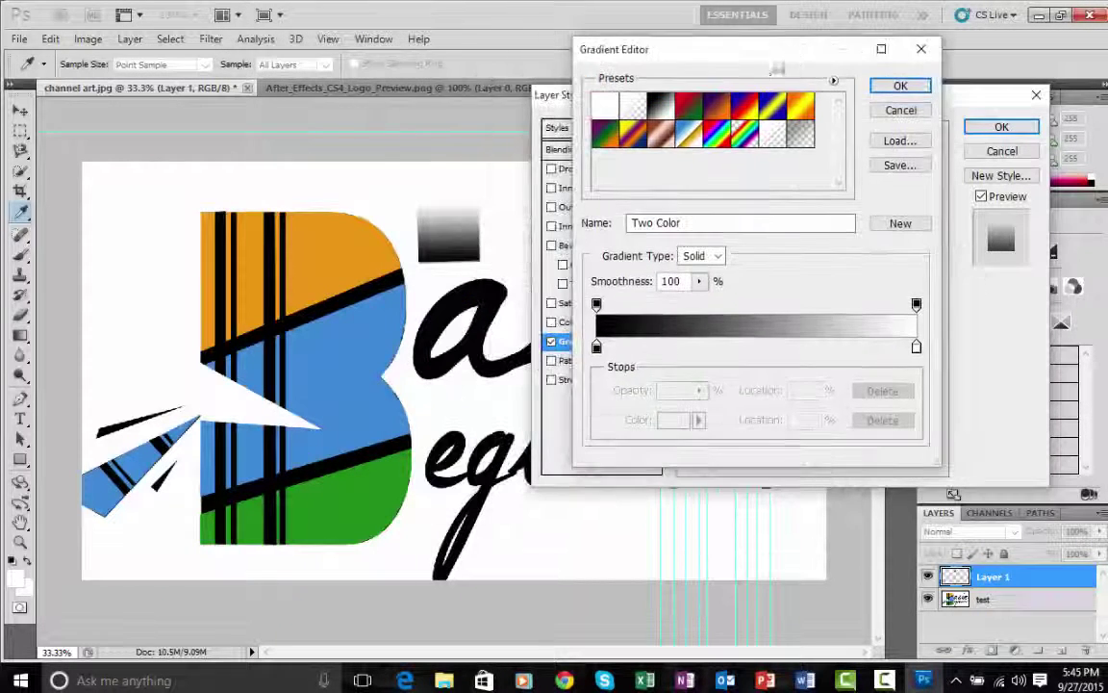
pyautogui.click(596, 346)
pyautogui.click(675, 419)
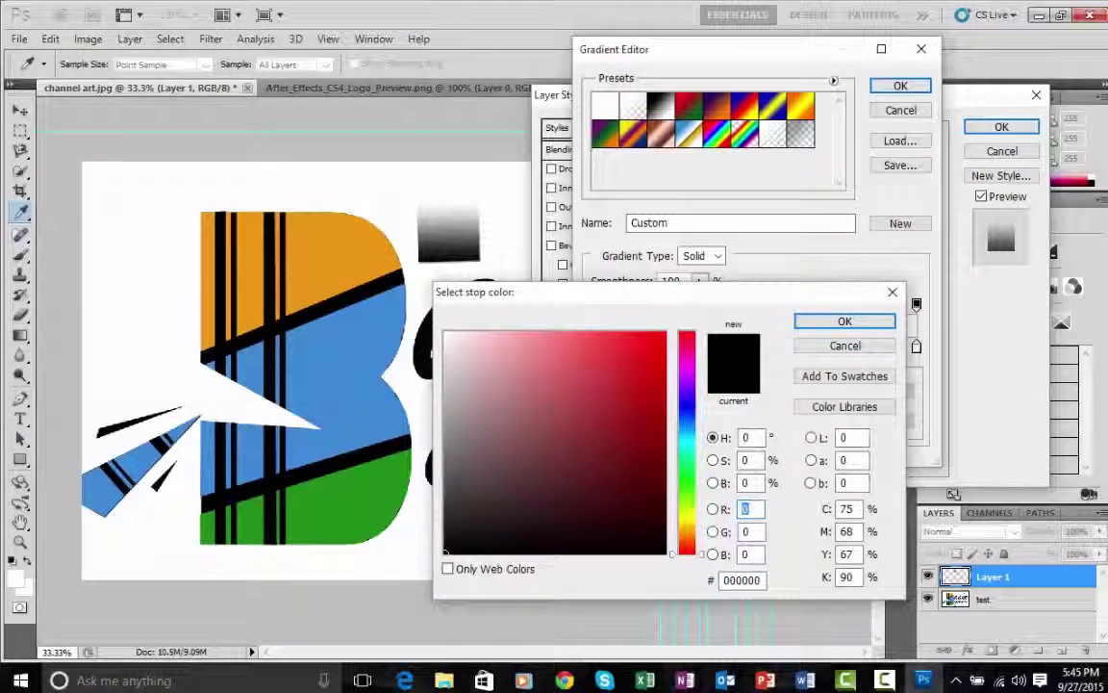
pyautogui.click(638, 343)
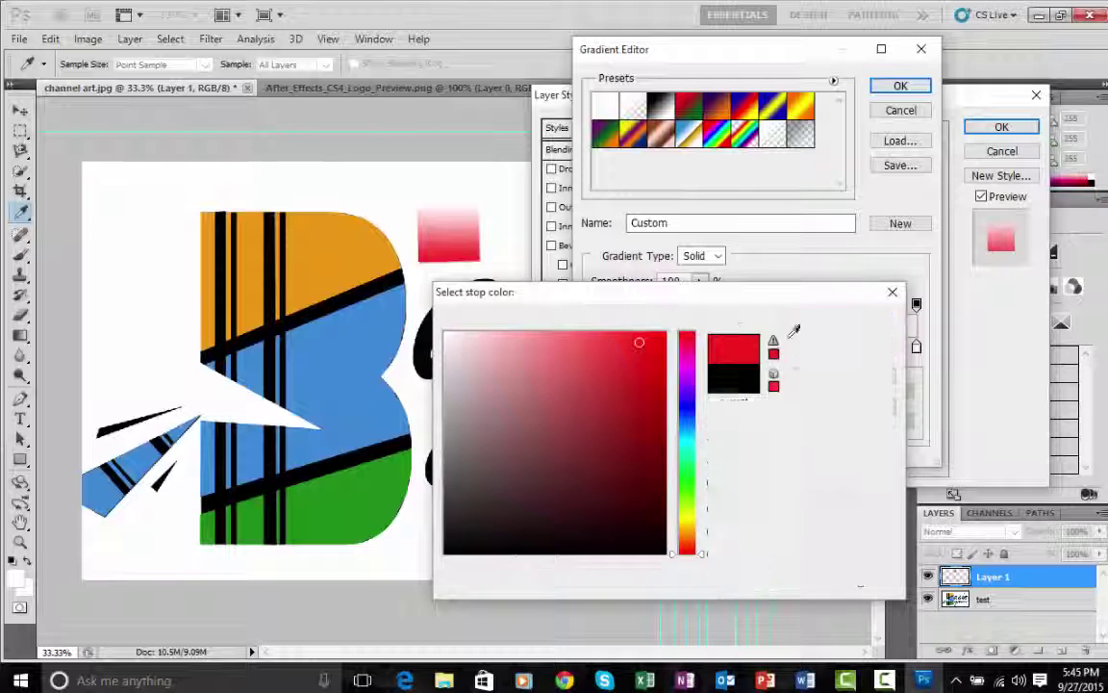
pyautogui.click(835, 338)
# Try dark 302424 as the end colour of the AE logo's overlay gradient.
pyautogui.click(916, 348)
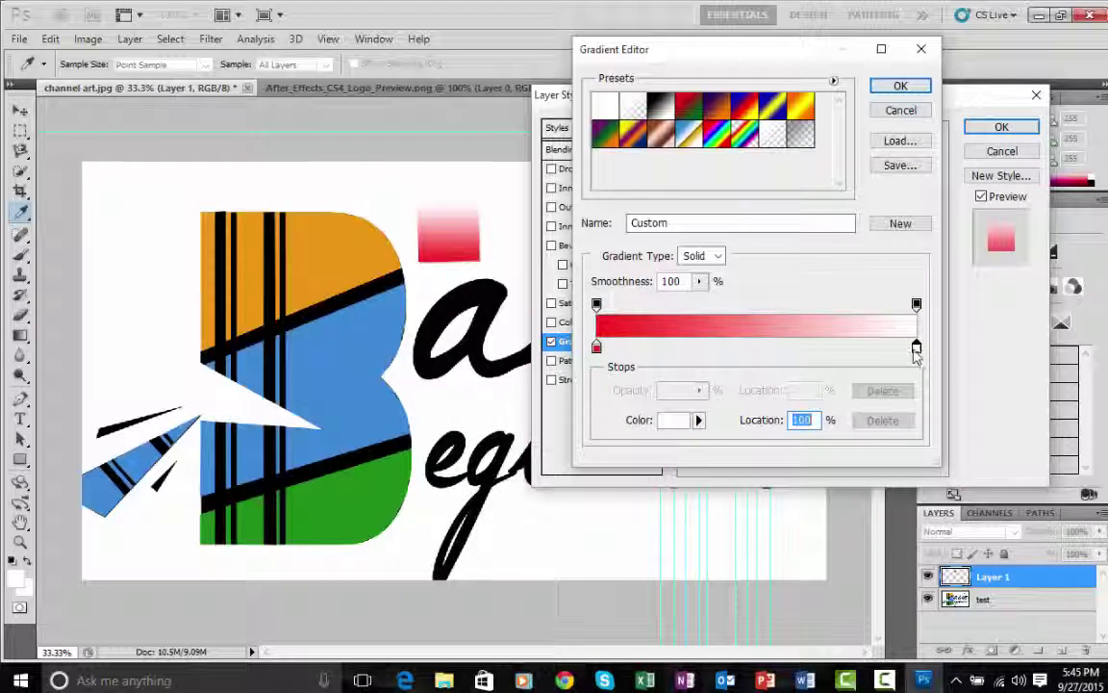
pyautogui.doubleClick(916, 348)
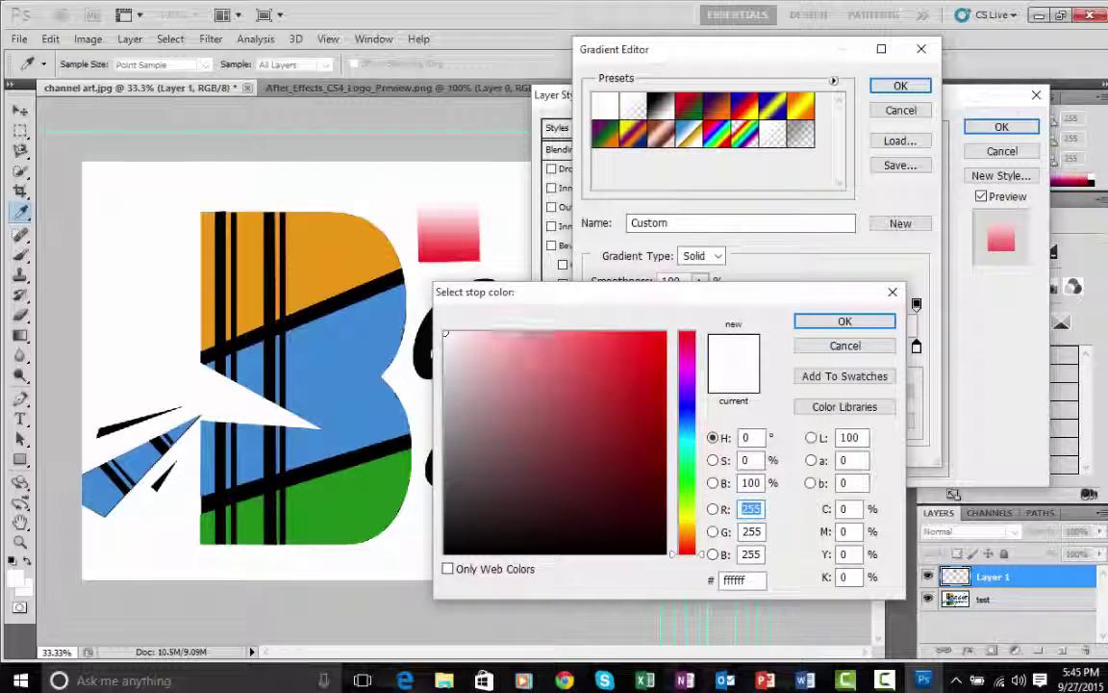
pyautogui.click(499, 512)
pyautogui.click(476, 512)
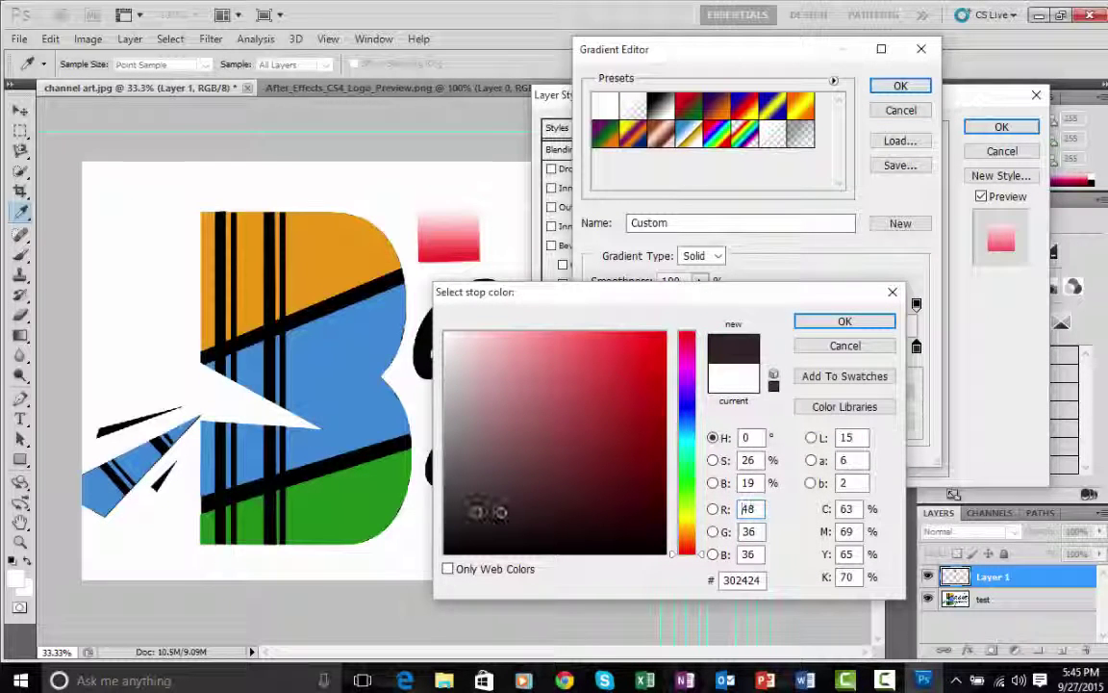
pyautogui.click(844, 321)
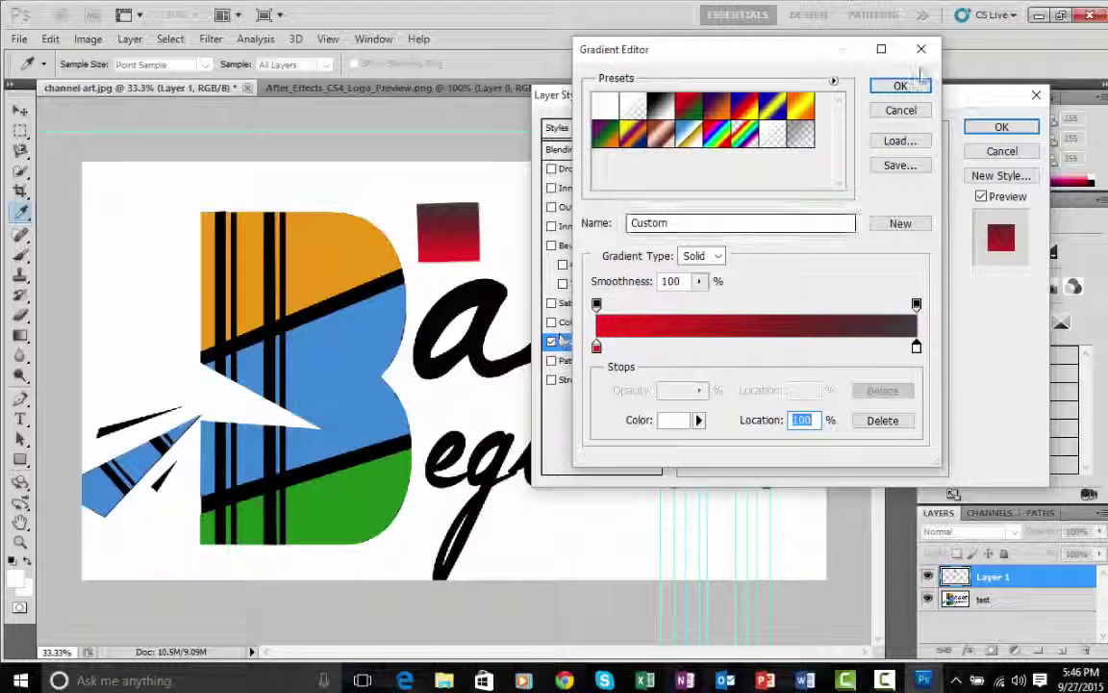
# Discard the gradient colour edits, turn off the Gradient Overlay and accept the AE logo's layer style settings.
pyautogui.click(921, 48)
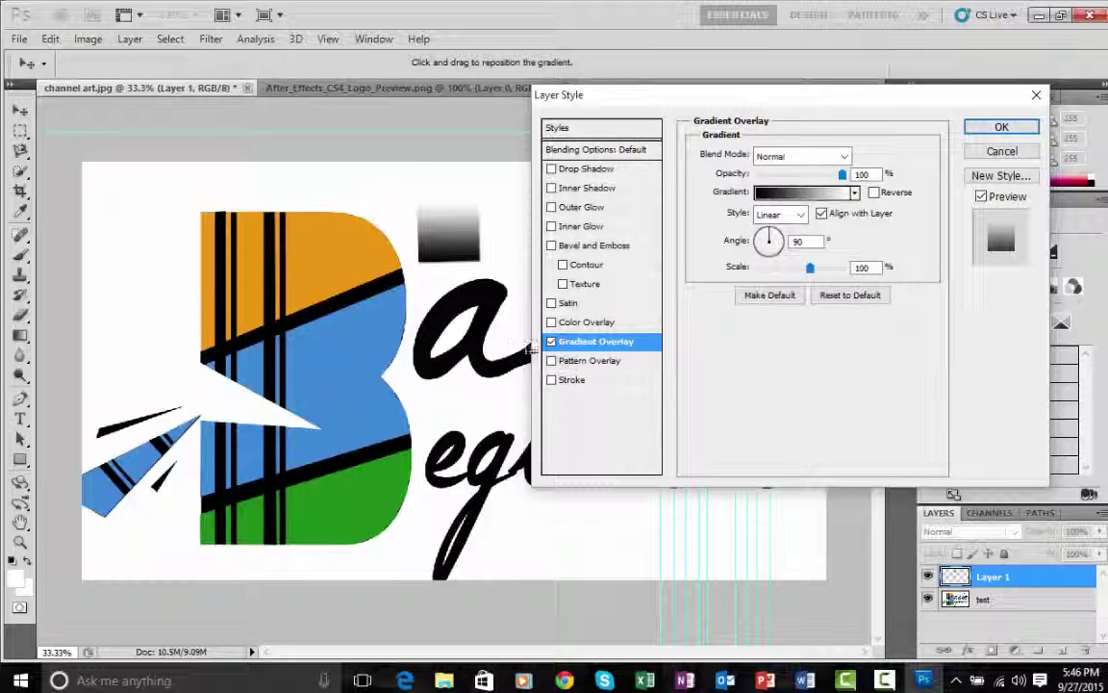
pyautogui.click(552, 343)
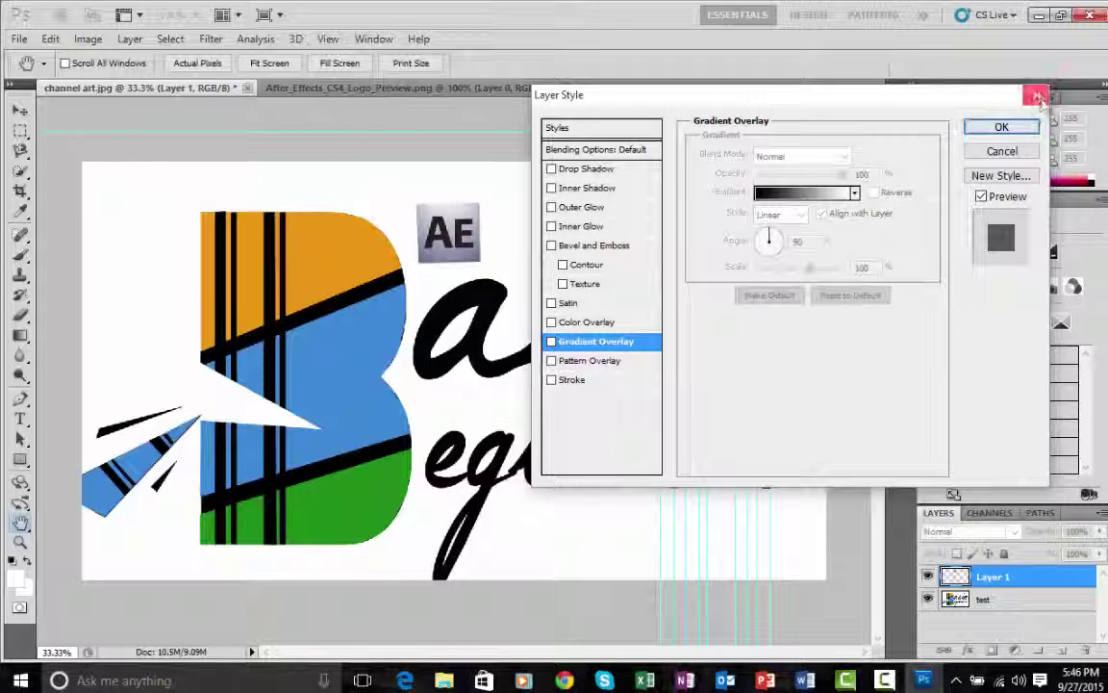
pyautogui.click(1002, 128)
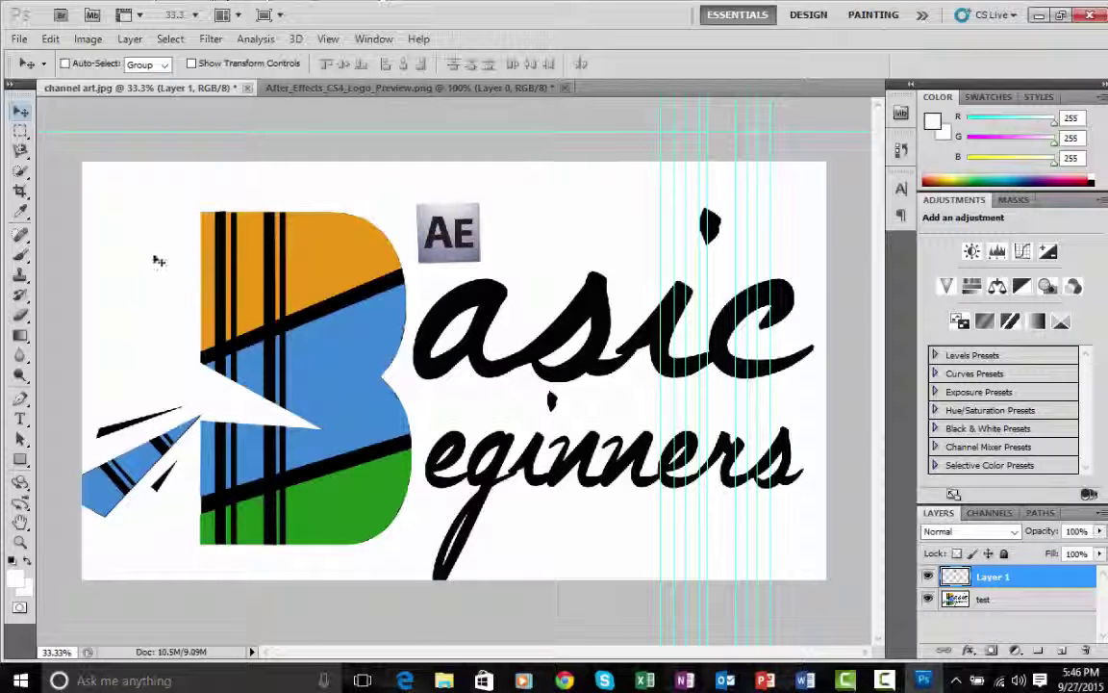
# Nudge the AE logo left in large increments until it overlaps the edge of the B.
pyautogui.moveTo(153, 255); pyautogui.dragTo(317, 38)
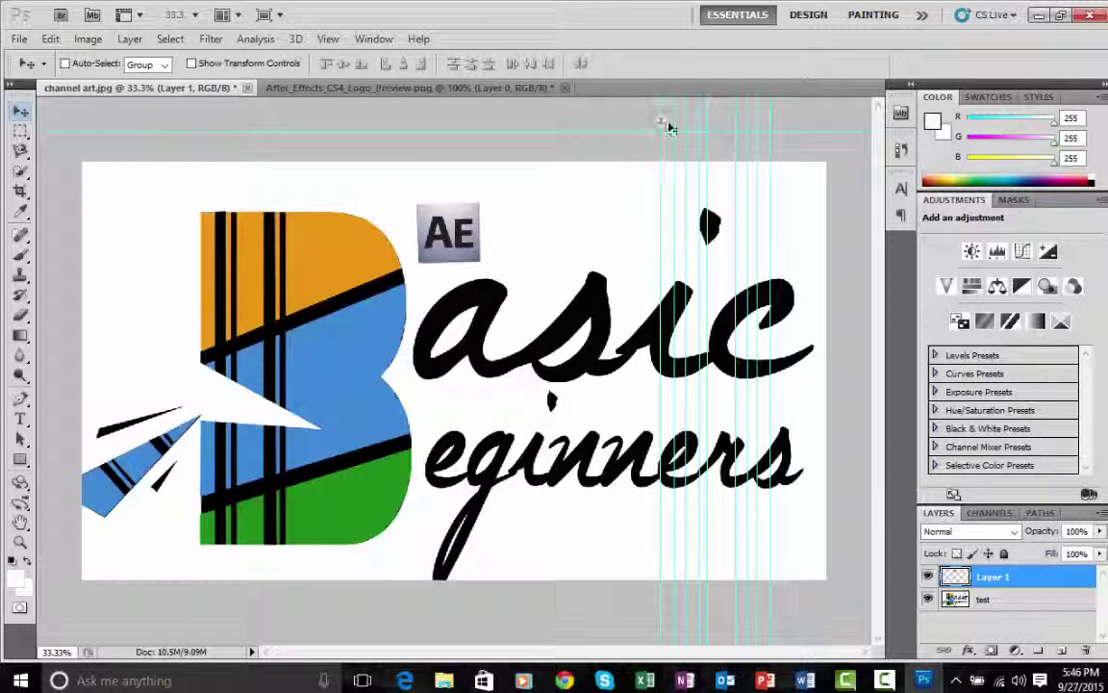
pyautogui.hotkey('shift', 'Left')
pyautogui.hotkey('shift', 'Left')
pyautogui.hotkey('shift', 'Left')
pyautogui.hotkey('shift', 'Left')
pyautogui.hotkey('shift', 'Left')
pyautogui.hotkey('shift', 'Left')
pyautogui.hotkey('shift', 'Left')
pyautogui.hotkey('shift', 'Left')
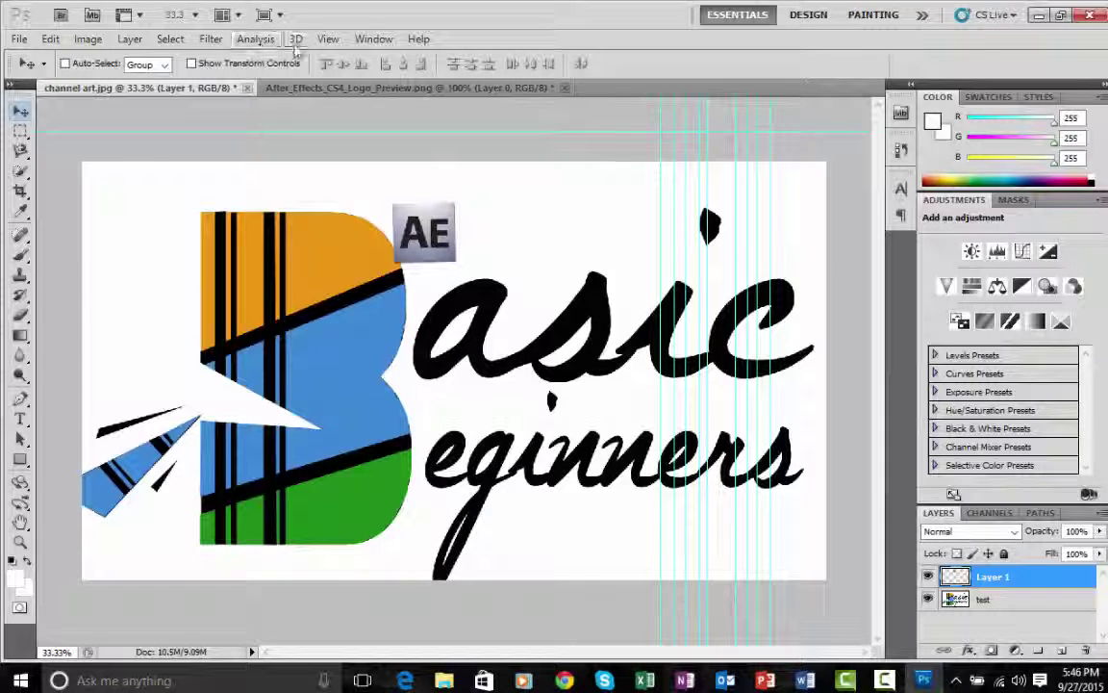
# Show the rulers and place a new vertical guide along the canvas's left edge.
pyautogui.click(328, 43)
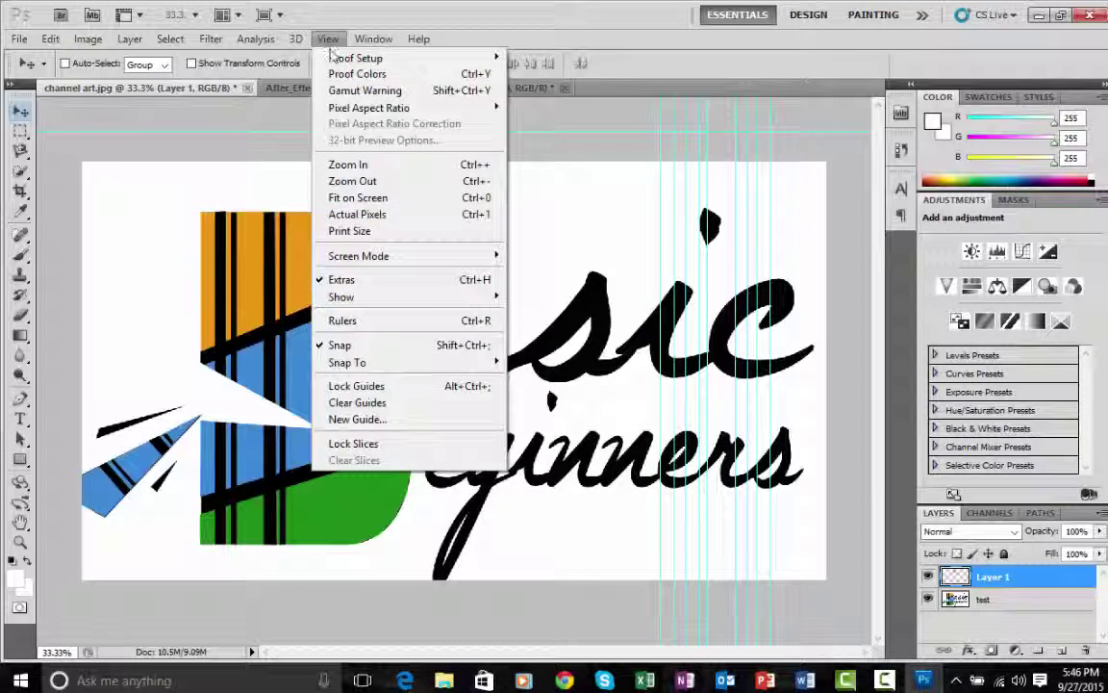
pyautogui.click(341, 321)
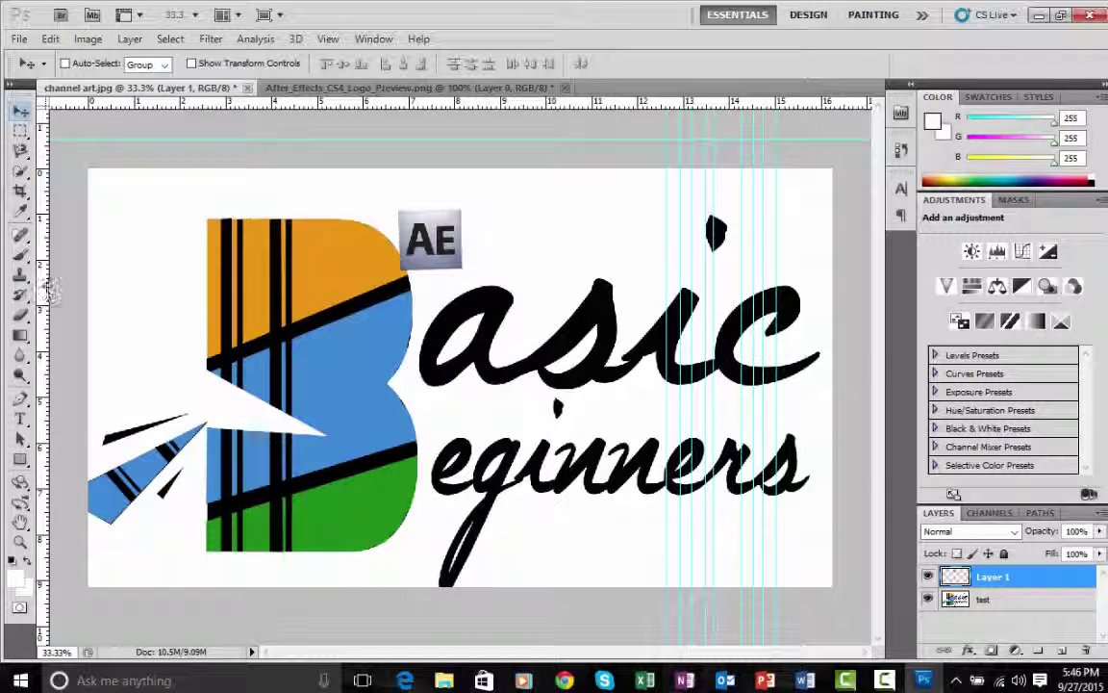
pyautogui.moveTo(45, 294); pyautogui.dragTo(209, 302)
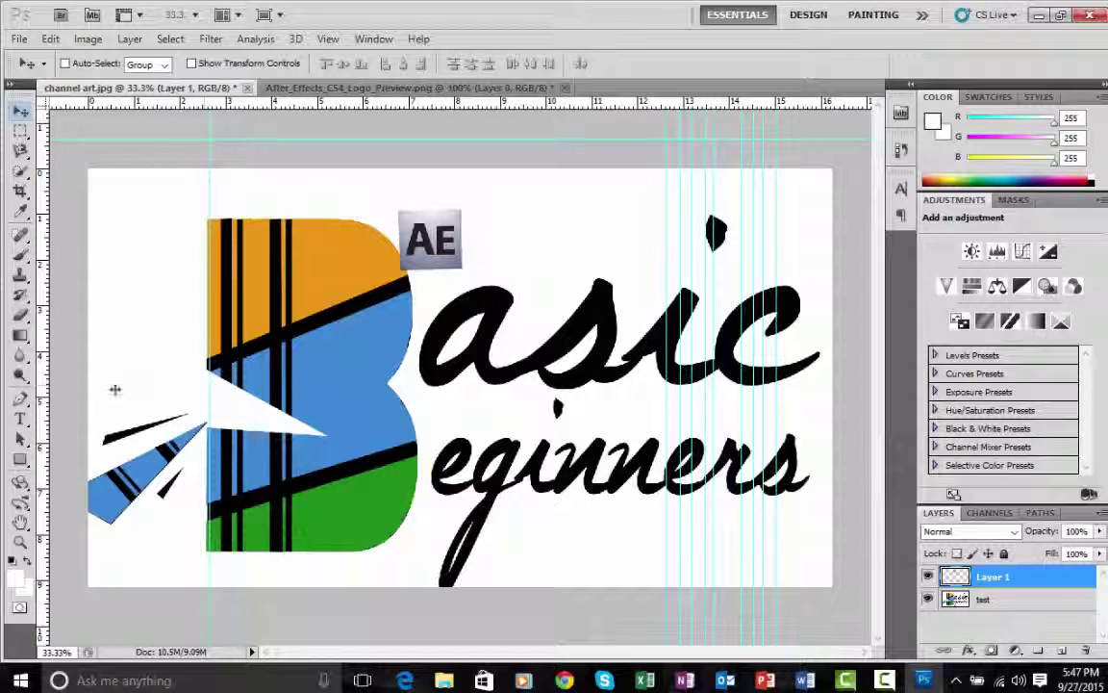
pyautogui.moveTo(209, 298); pyautogui.dragTo(200, 267)
pyautogui.moveTo(120, 272); pyautogui.dragTo(87, 274)
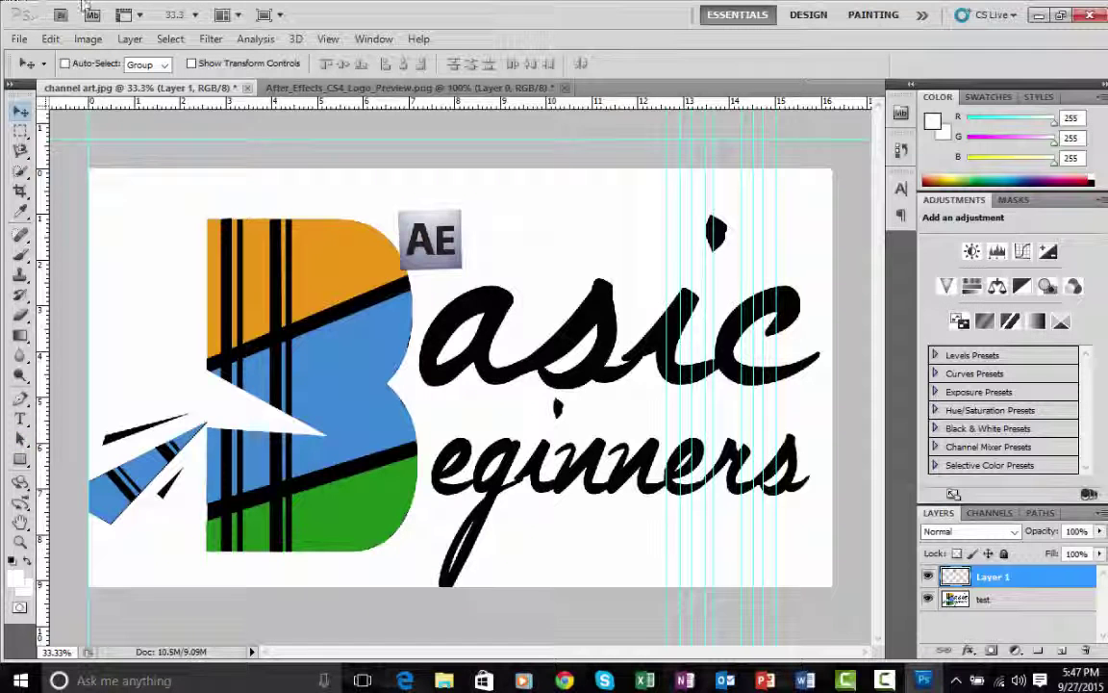
# Try a freehand Lasso selection around the AE logo and clear it.
pyautogui.click(19, 152)
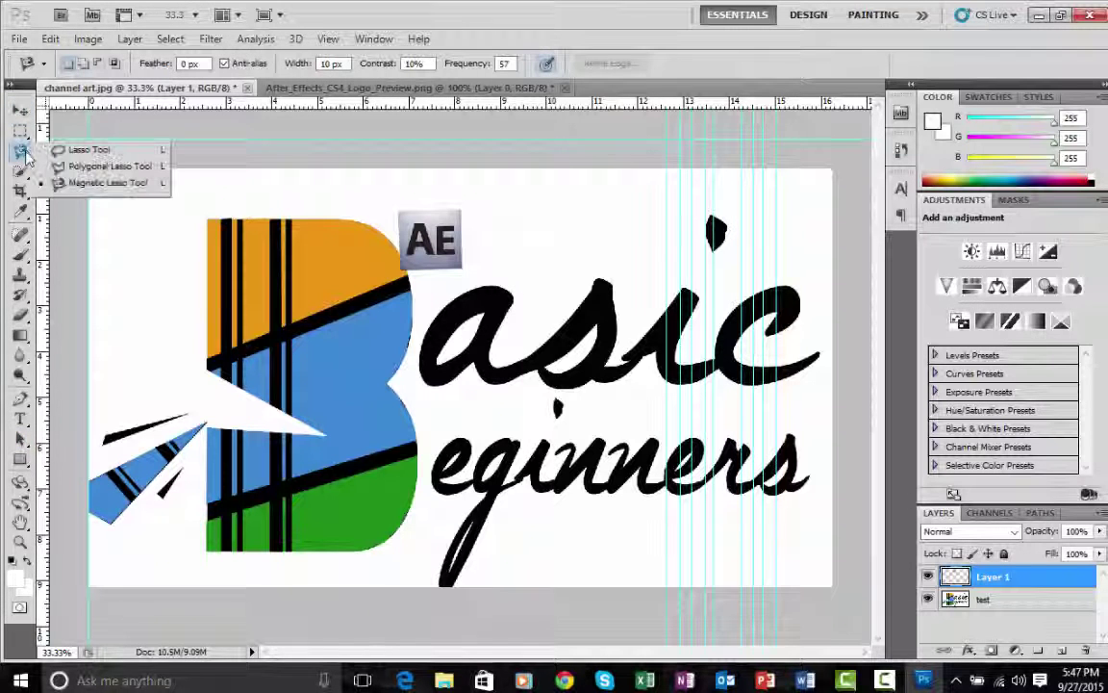
pyautogui.click(116, 151)
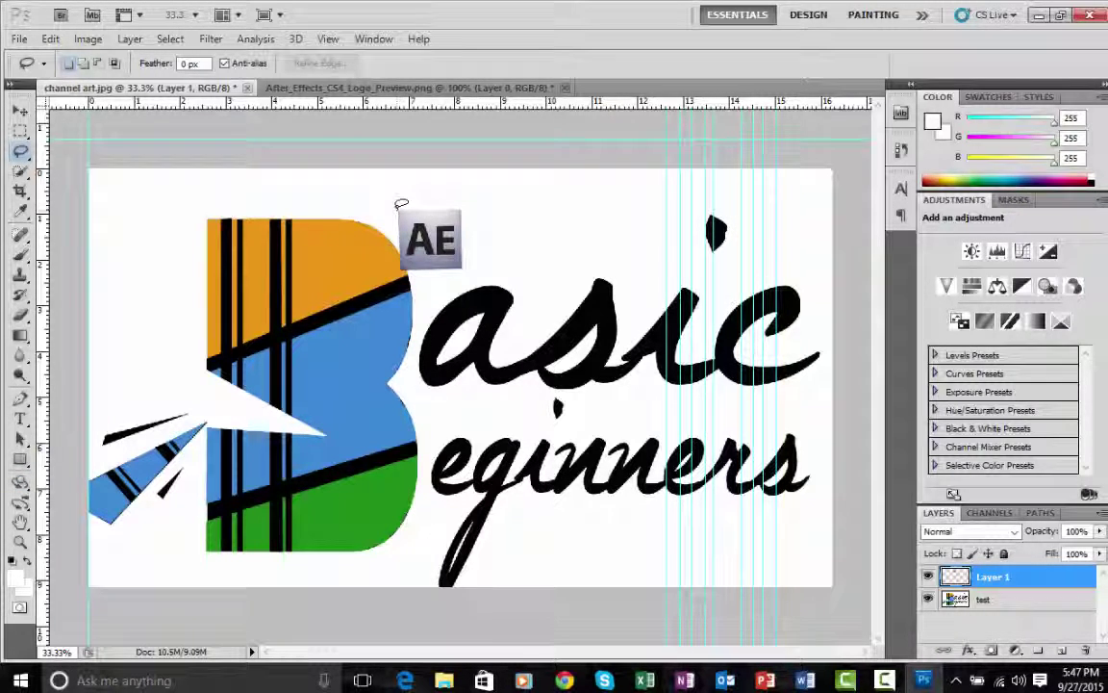
pyautogui.moveTo(403, 210)
pyautogui.mouseDown()
pyautogui.moveTo(413, 273)
pyautogui.moveTo(449, 272)
pyautogui.moveTo(469, 250)
pyautogui.moveTo(468, 187)
pyautogui.moveTo(397, 184)
pyautogui.moveTo(388, 274)
pyautogui.moveTo(444, 276)
pyautogui.moveTo(442, 265)
pyautogui.moveTo(481, 241)
pyautogui.moveTo(439, 236)
pyautogui.moveTo(481, 205)
pyautogui.moveTo(478, 233)
pyautogui.moveTo(438, 240)
pyautogui.mouseUp()
pyautogui.click(491, 218)
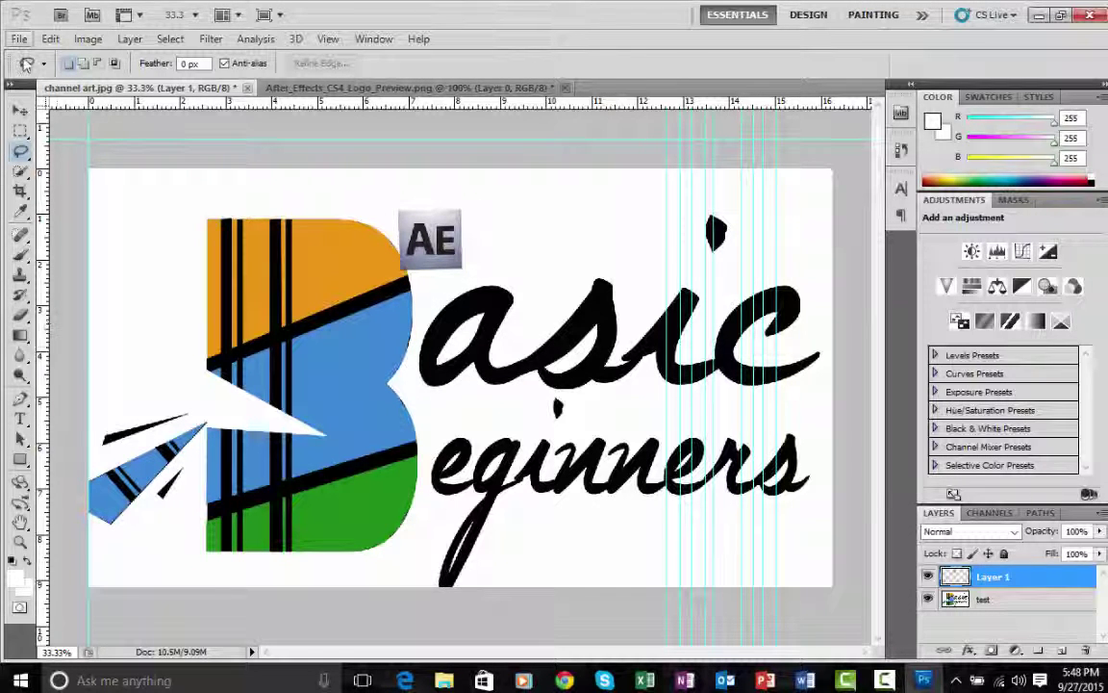
# Try a Polygonal Lasso selection around the AE logo and deselect it.
pyautogui.rightClick(22, 152)
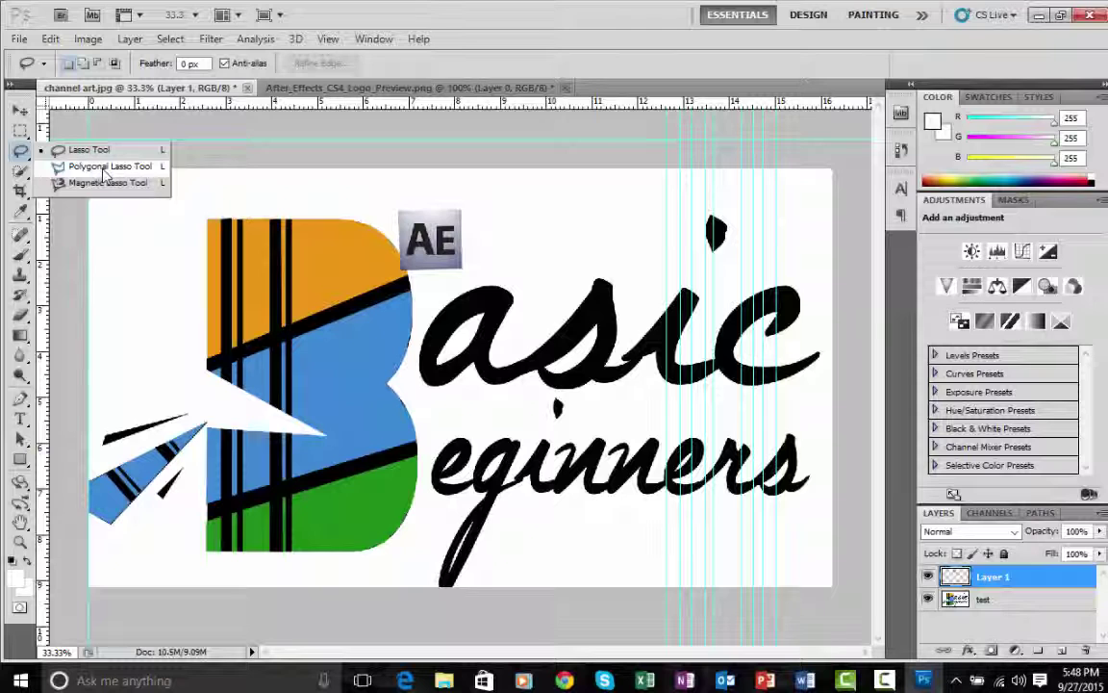
pyautogui.click(104, 168)
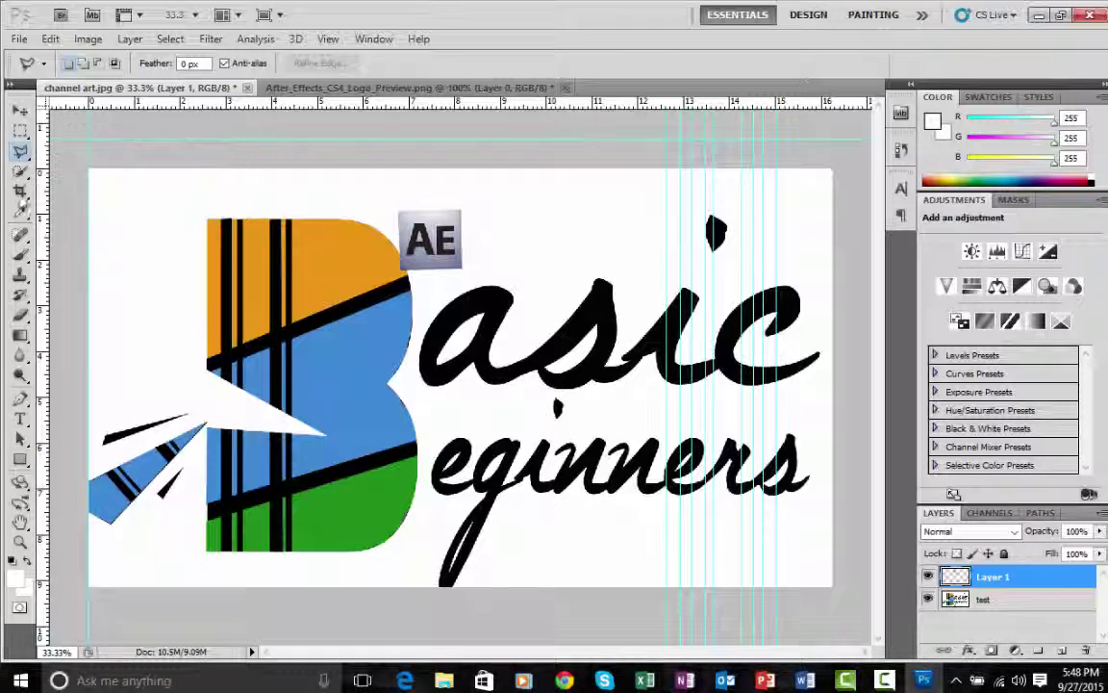
pyautogui.click(401, 205)
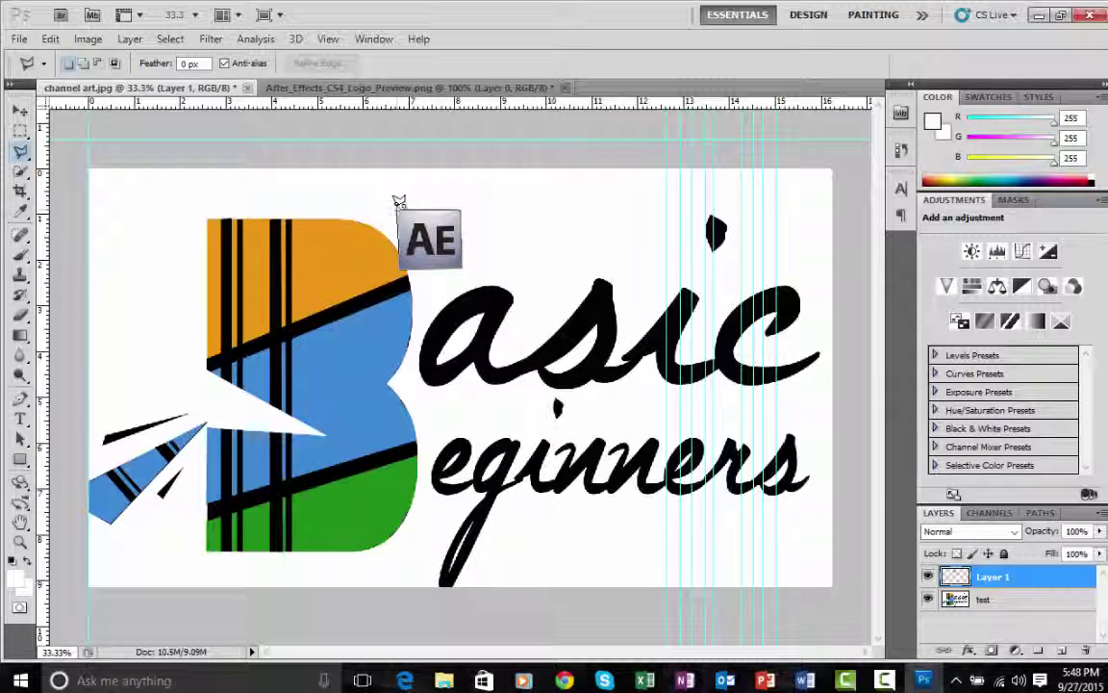
pyautogui.click(399, 206)
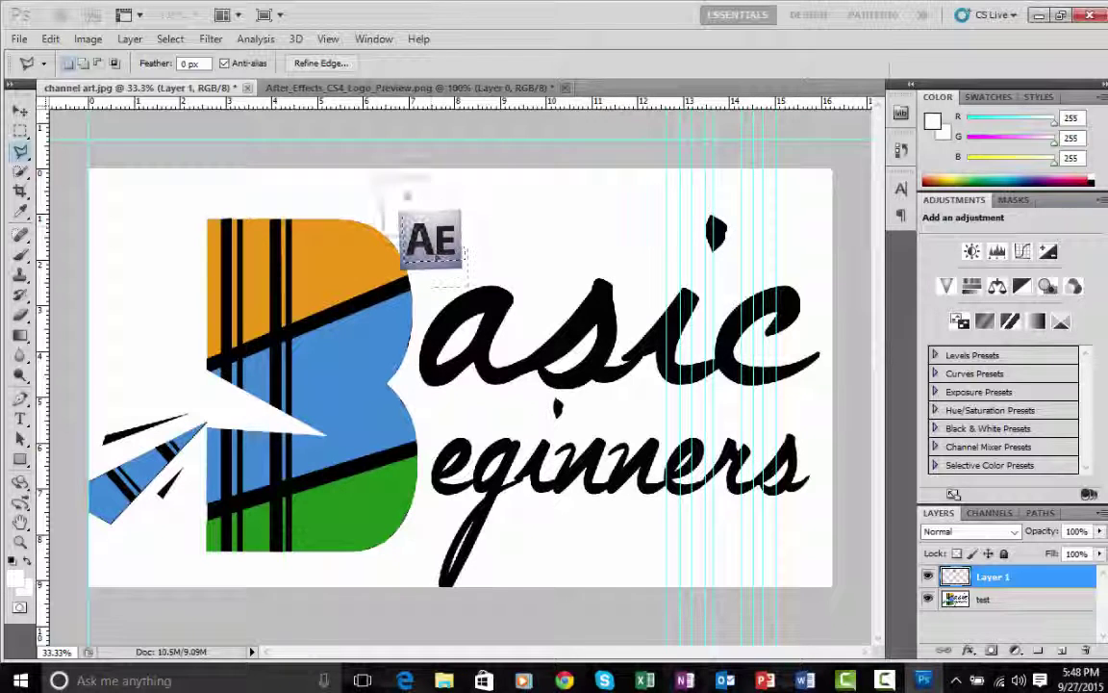
pyautogui.doubleClick(574, 209)
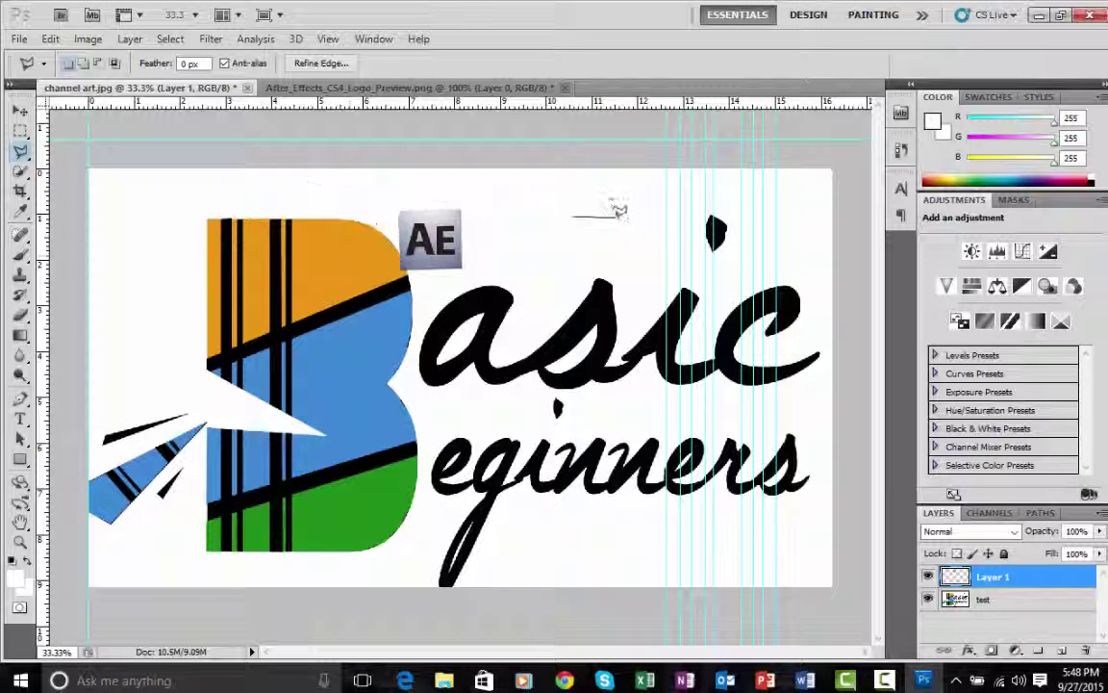
pyautogui.hotkey('ctrl', 'd')
# Move the AE logo off the B into the white space above the word Basic.
pyautogui.click(21, 151)
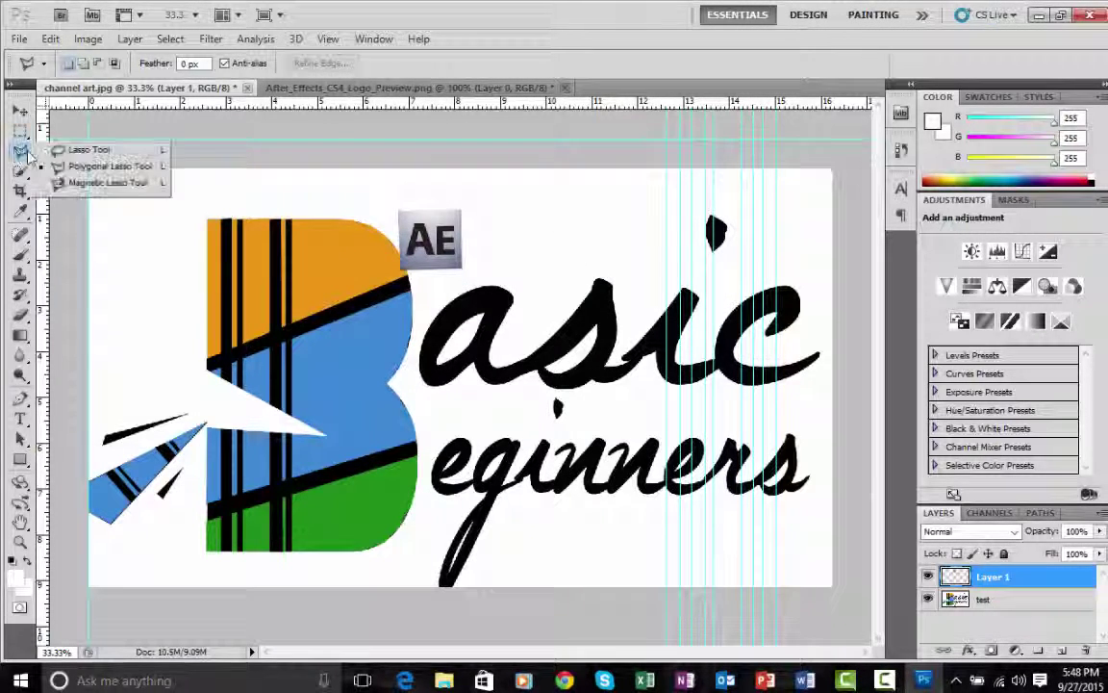
pyautogui.click(97, 164)
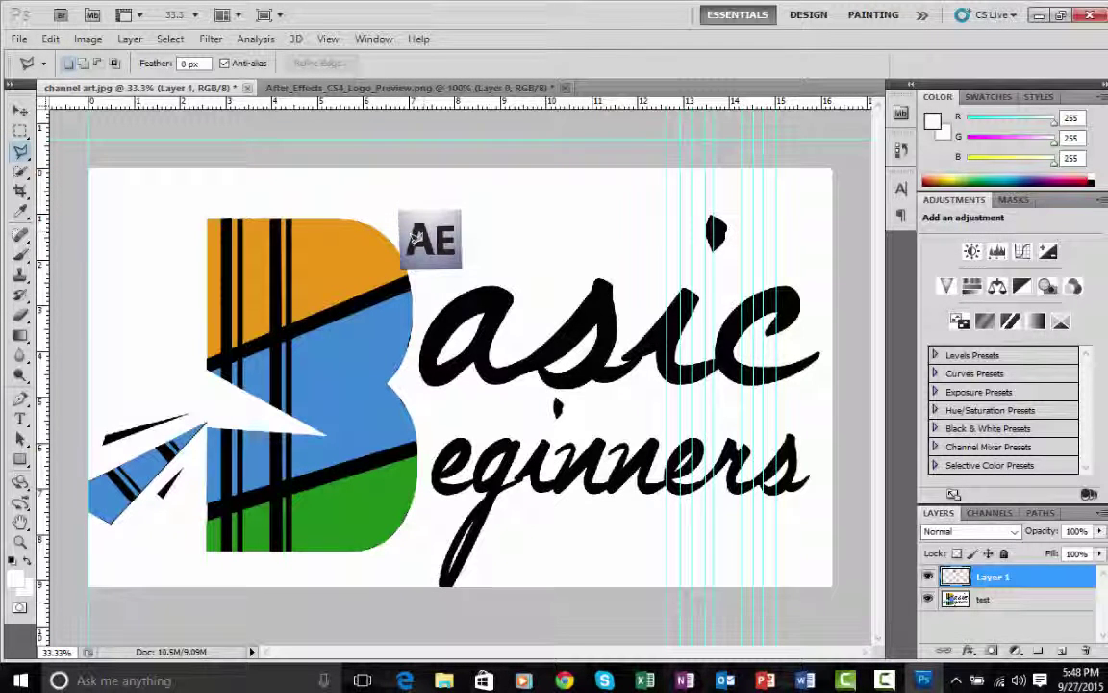
pyautogui.click(20, 109)
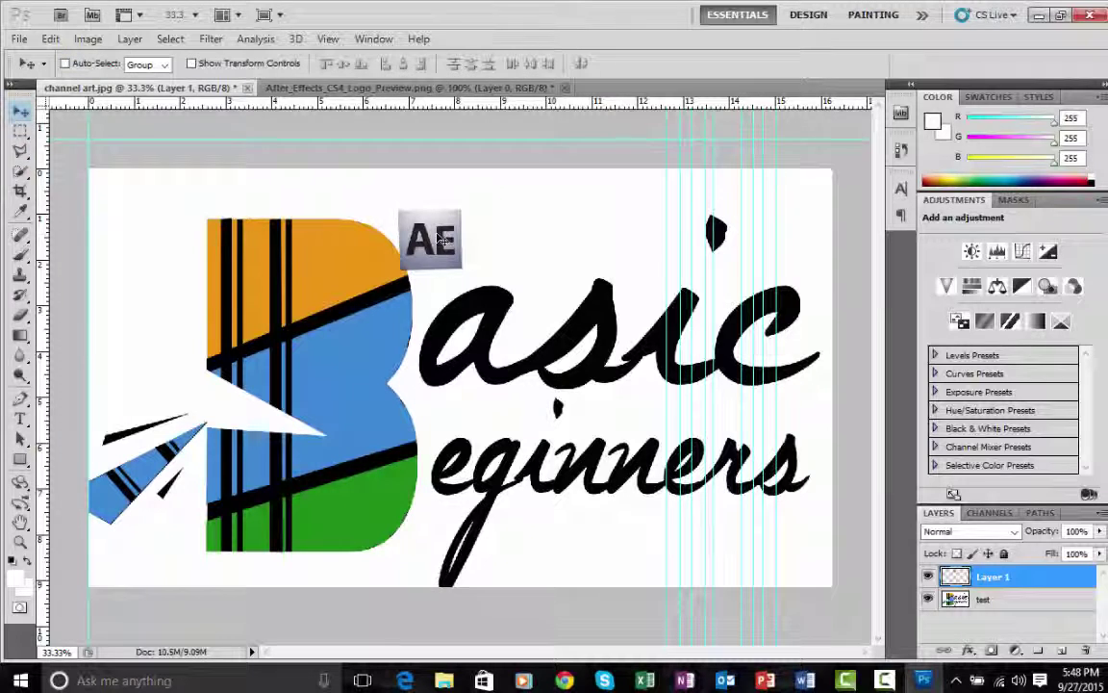
pyautogui.moveTo(403, 217); pyautogui.dragTo(486, 201)
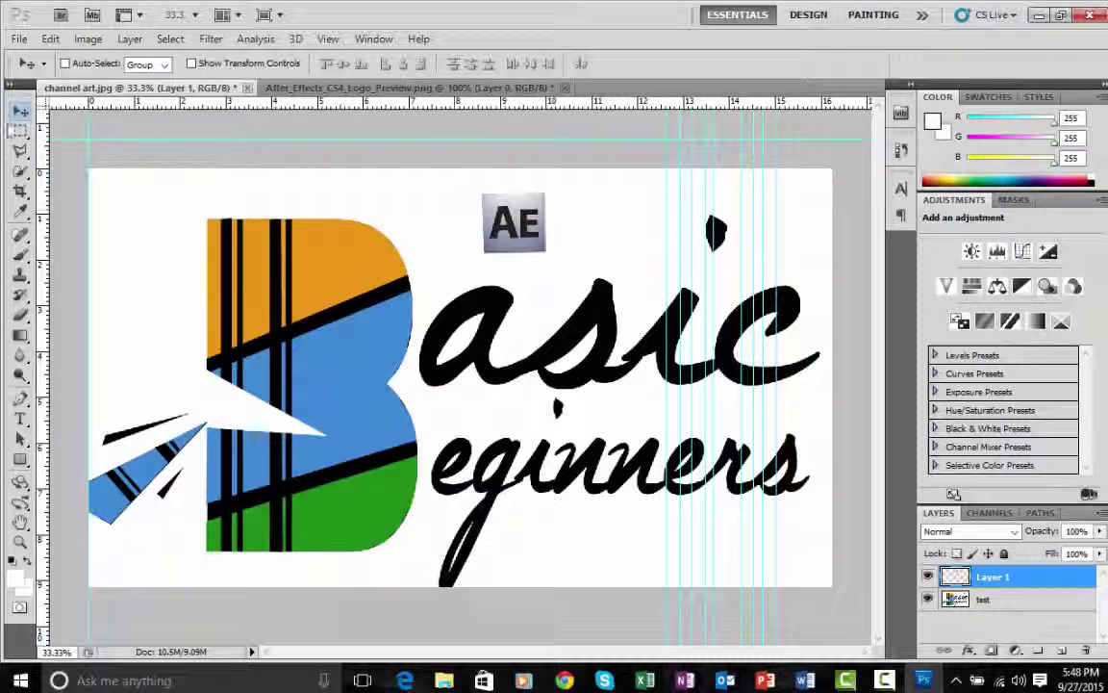
# Select the AE logo by tracing its outline with the Magnetic Lasso.
pyautogui.click(20, 149)
pyautogui.click(99, 182)
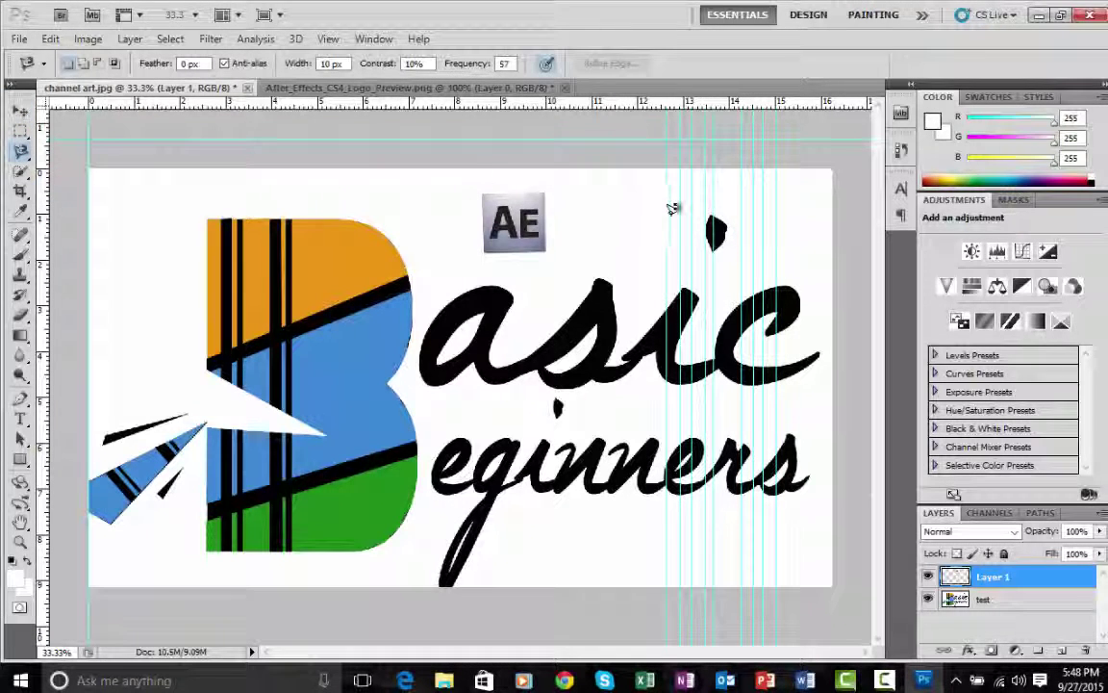
pyautogui.click(484, 189)
pyautogui.moveTo(515, 187)
pyautogui.mouseDown()
pyautogui.moveTo(553, 190)
pyautogui.moveTo(549, 248)
pyautogui.moveTo(486, 243)
pyautogui.mouseUp()
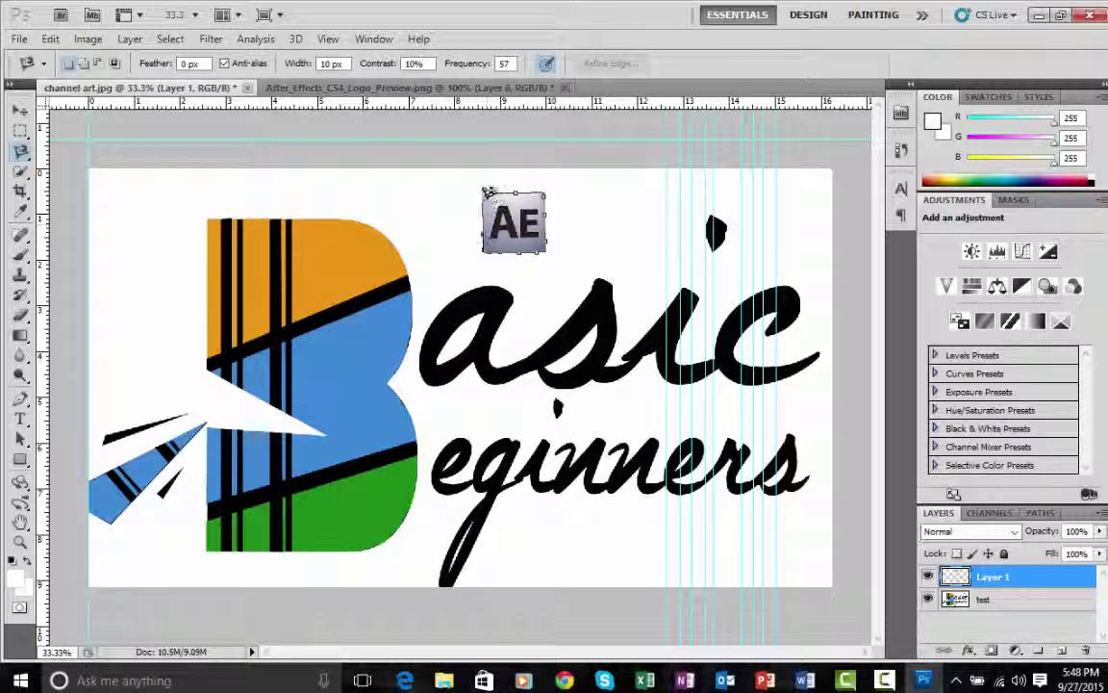
pyautogui.click(491, 185)
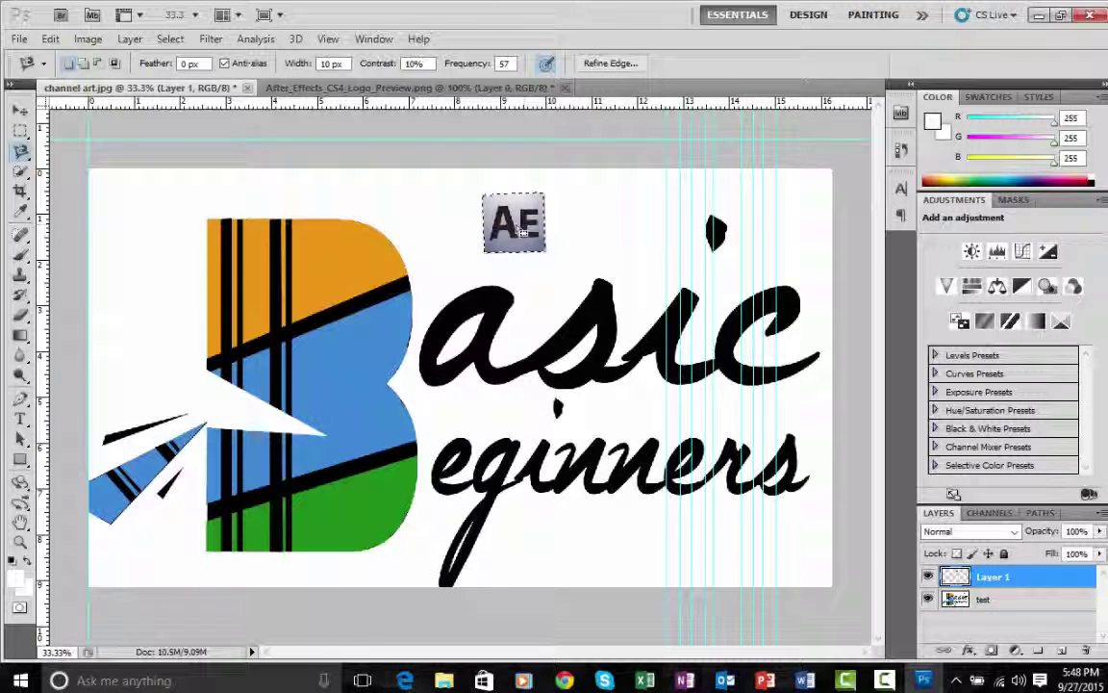
# Try shifting the selection outline across the AE logo and return it to the logo's edges.
pyautogui.moveTo(516, 271); pyautogui.dragTo(524, 238)
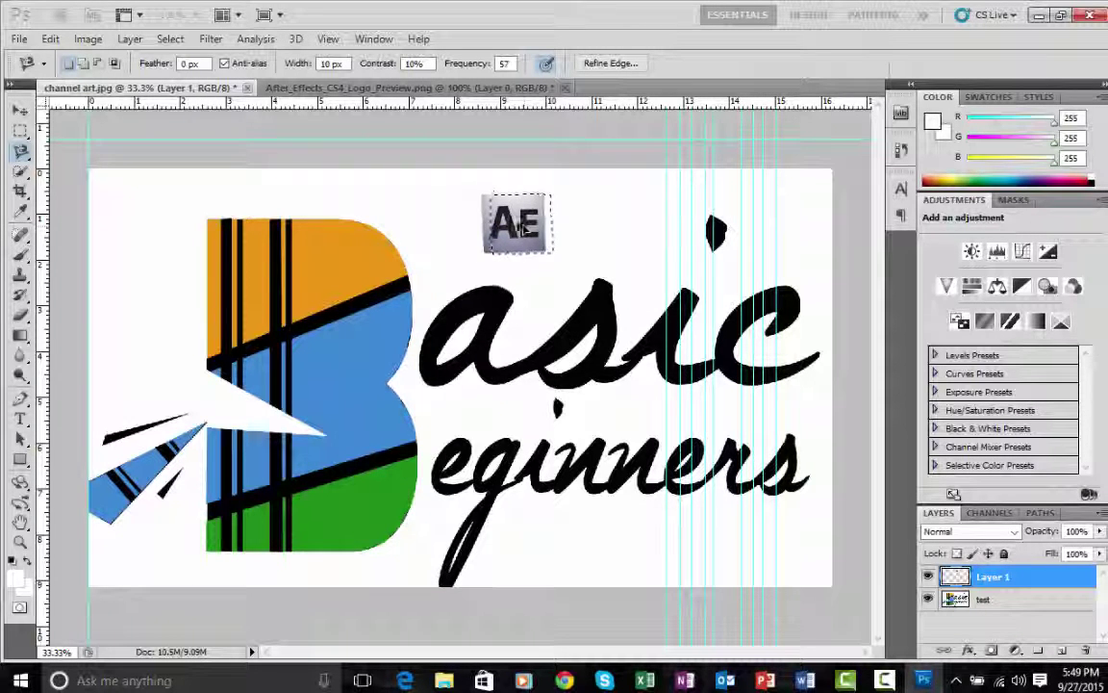
pyautogui.moveTo(507, 219); pyautogui.dragTo(519, 224)
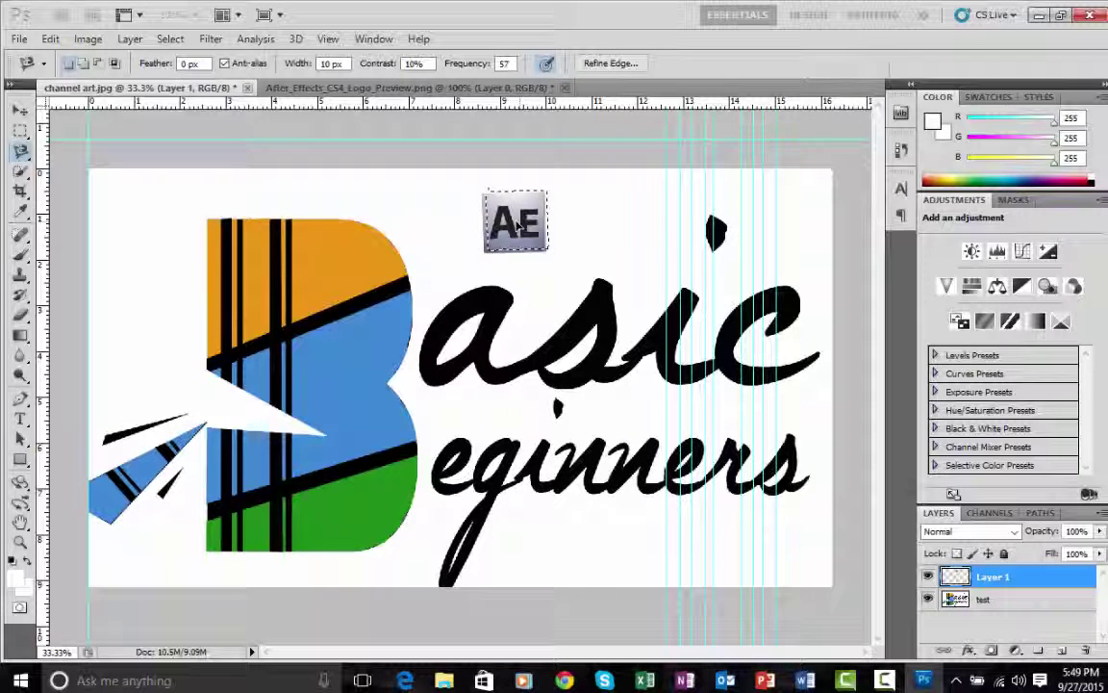
pyautogui.hotkey('ctrl', 'd')
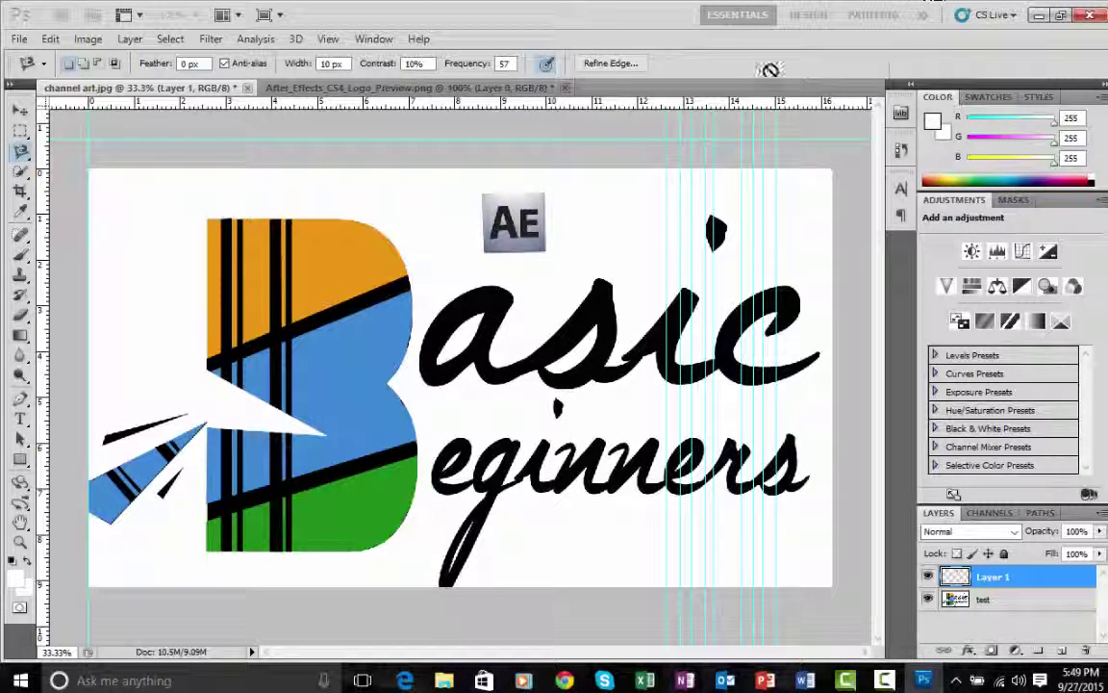
pyautogui.click(517, 225)
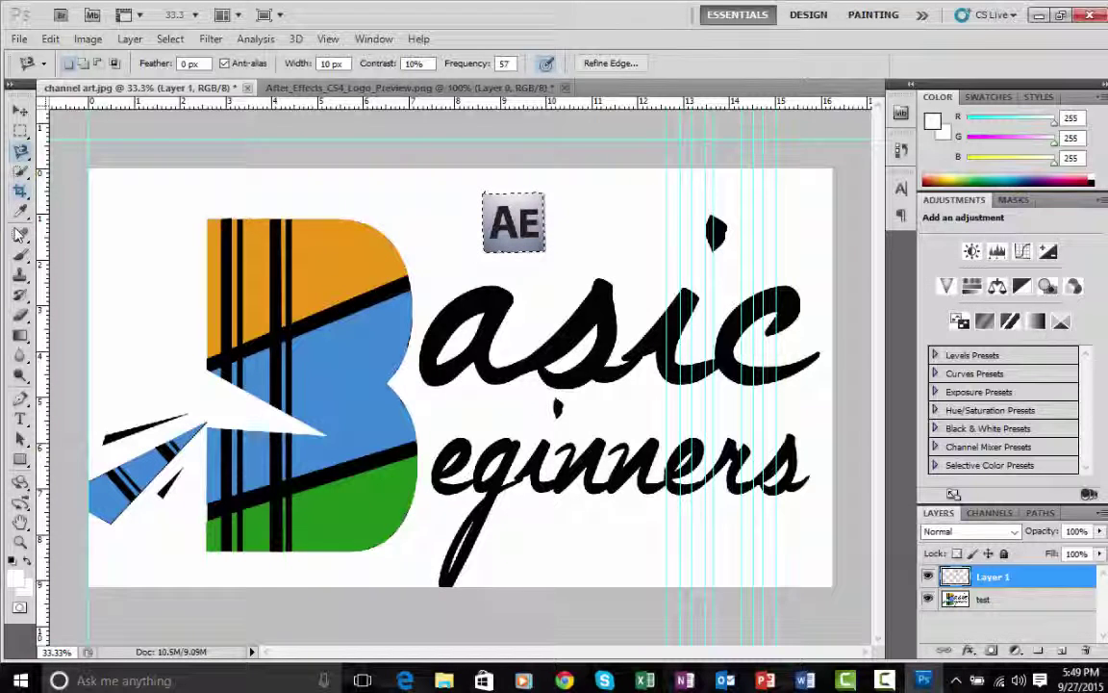
# Switch from the Spot Healing Brush to the Healing Brush and clear the selection around the AE logo.
pyautogui.click(22, 236)
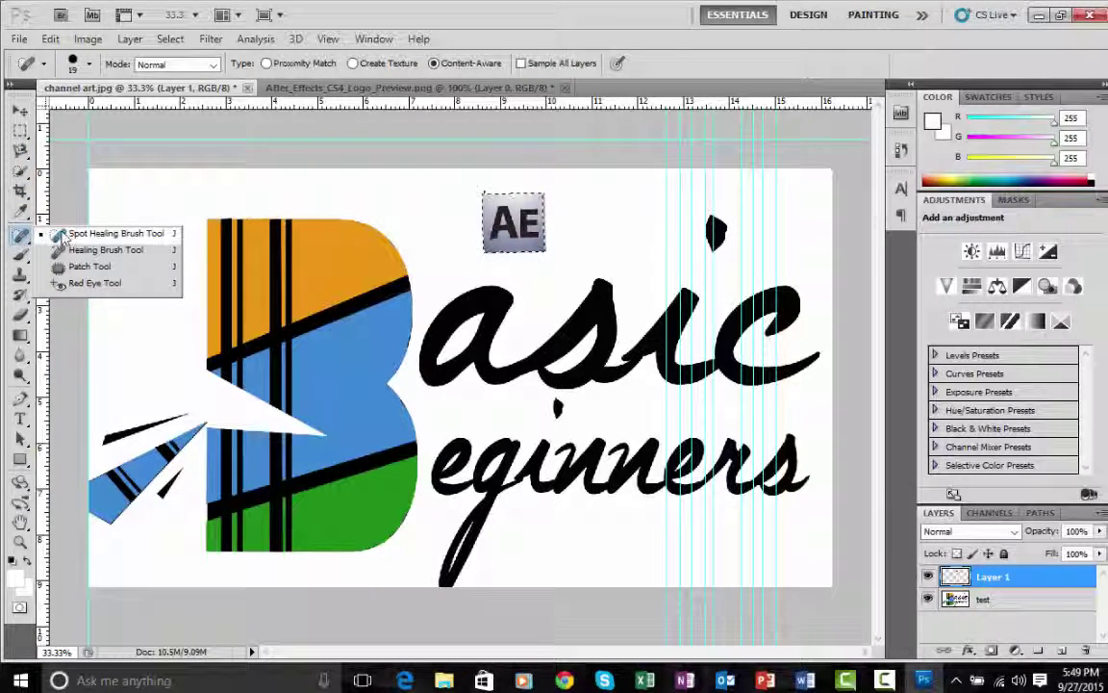
pyautogui.click(113, 234)
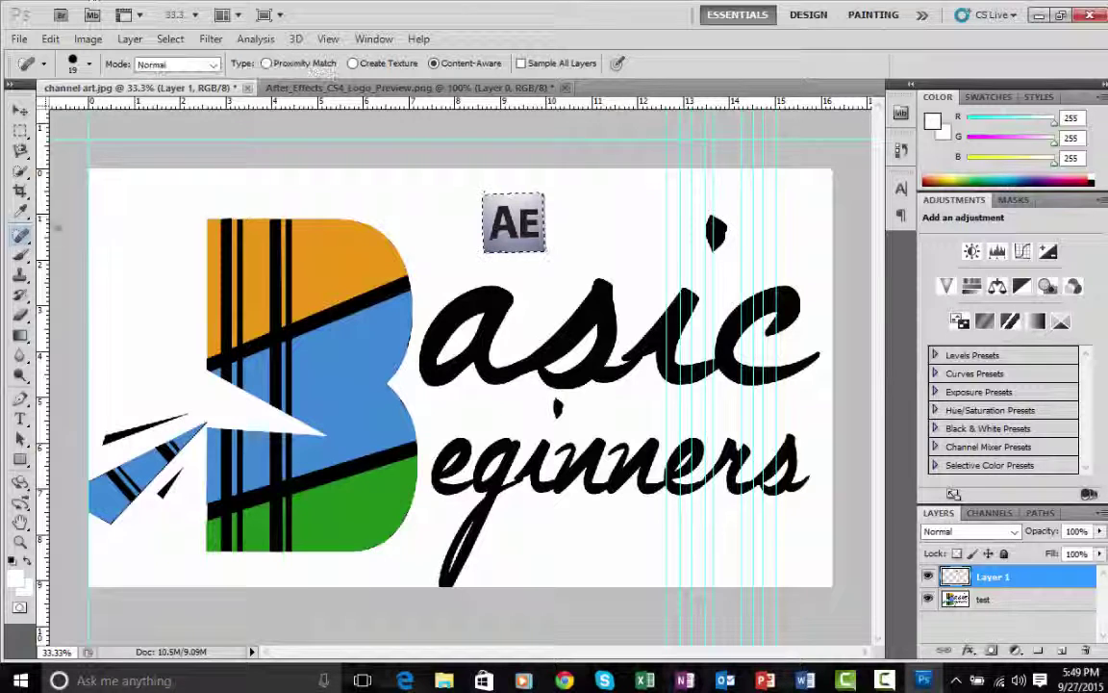
pyautogui.click(22, 235)
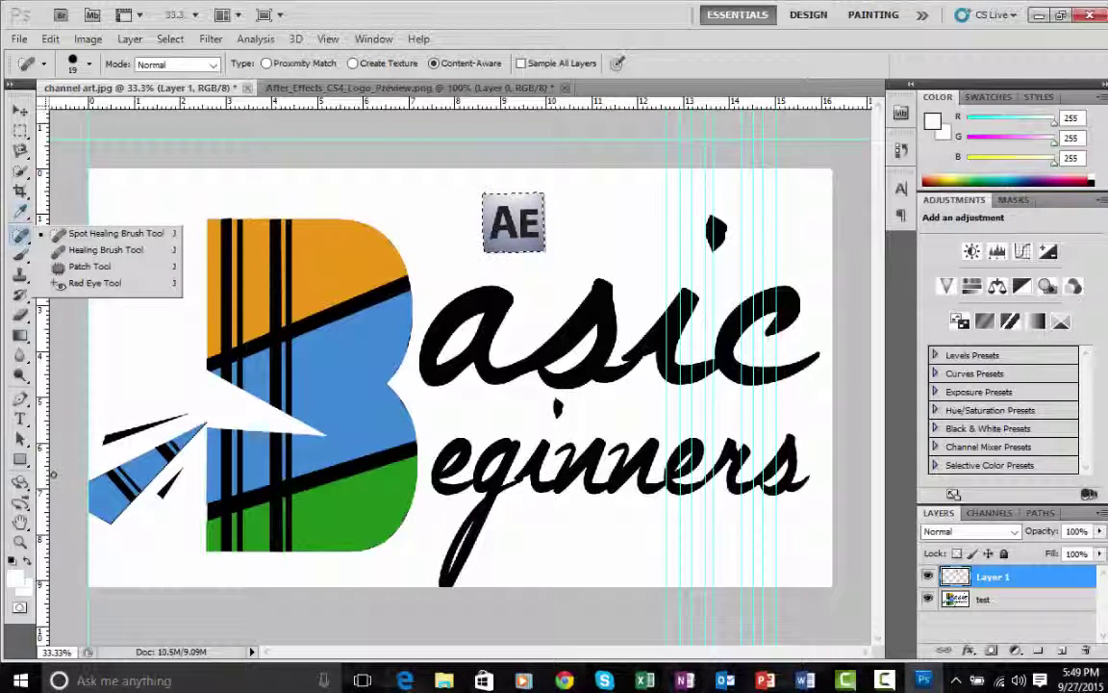
pyautogui.click(106, 249)
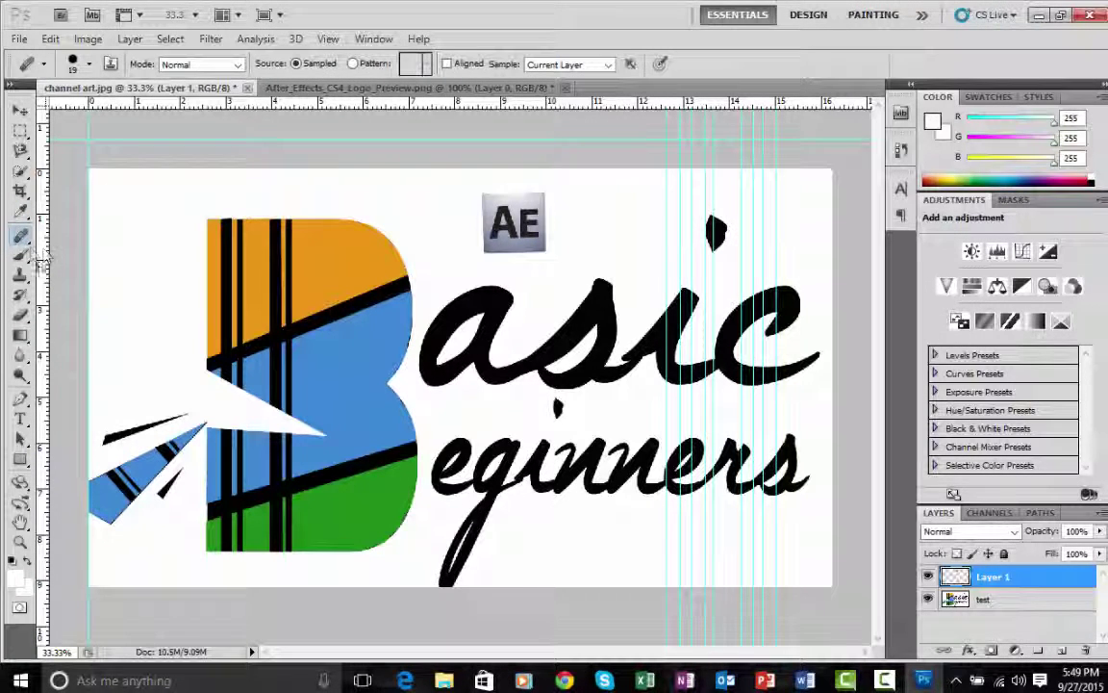
# Paint a freehand black scribble with the 47 px Brush in the white space beside the B's orange part.
pyautogui.click(21, 254)
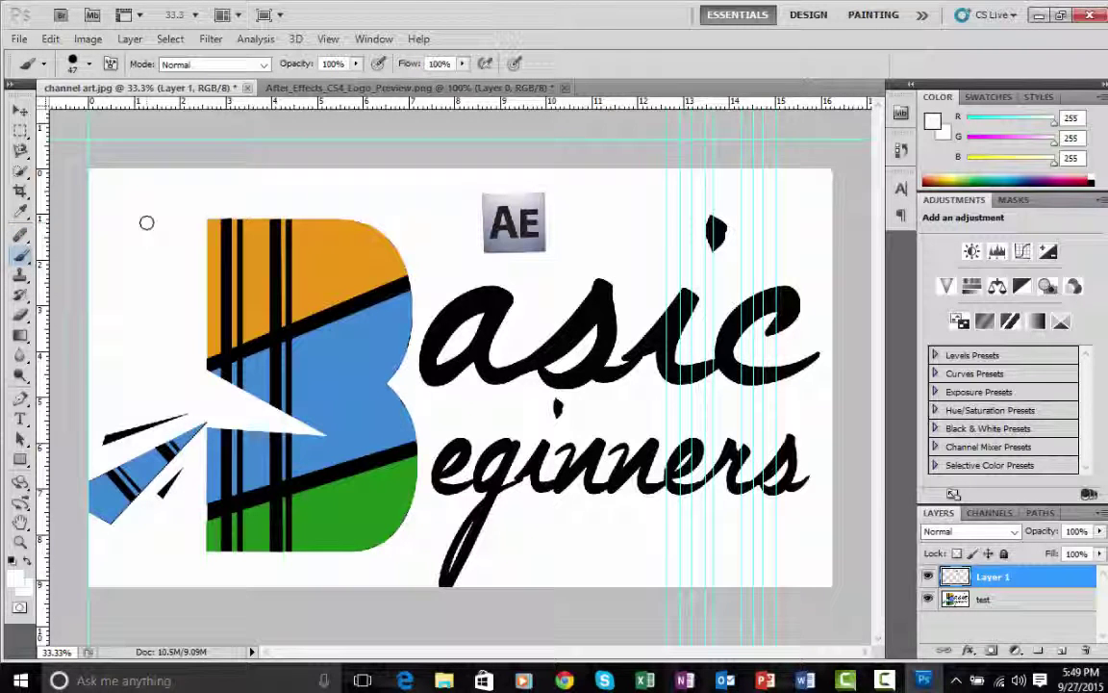
pyautogui.press('x')
pyautogui.moveTo(123, 200)
pyautogui.mouseDown()
pyautogui.moveTo(129, 251)
pyautogui.moveTo(149, 285)
pyautogui.moveTo(113, 261)
pyautogui.moveTo(125, 293)
pyautogui.mouseUp()
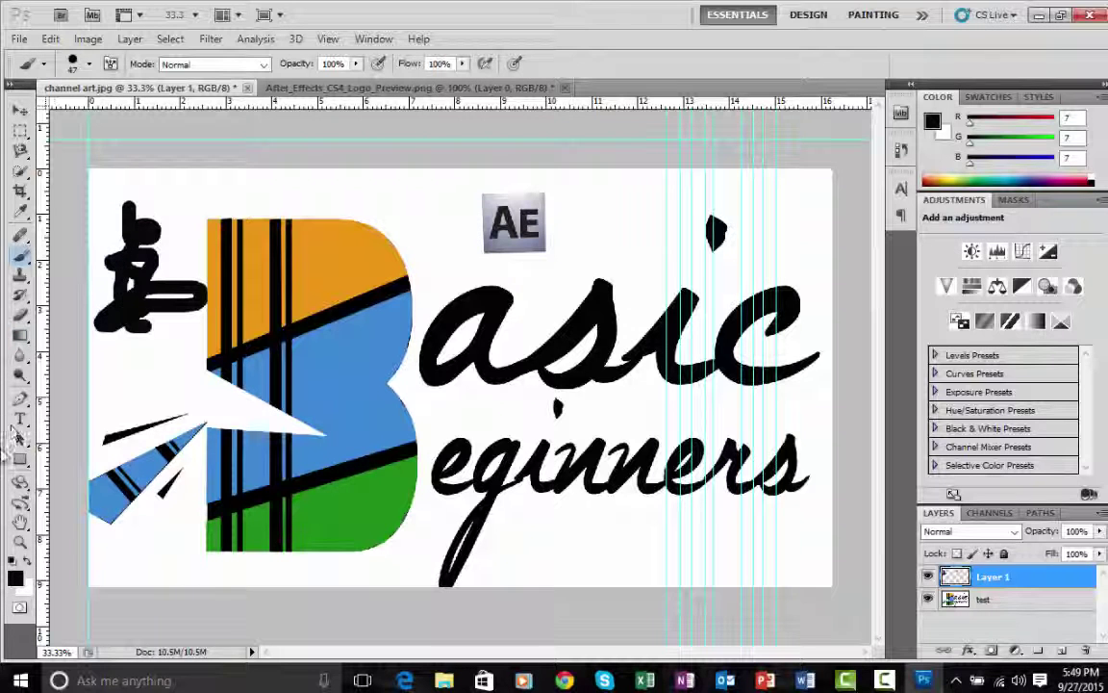
# Retouch parts of the black scribble with Healing Brush strokes, using a sampled source point.
pyautogui.click(20, 237)
pyautogui.click(120, 201)
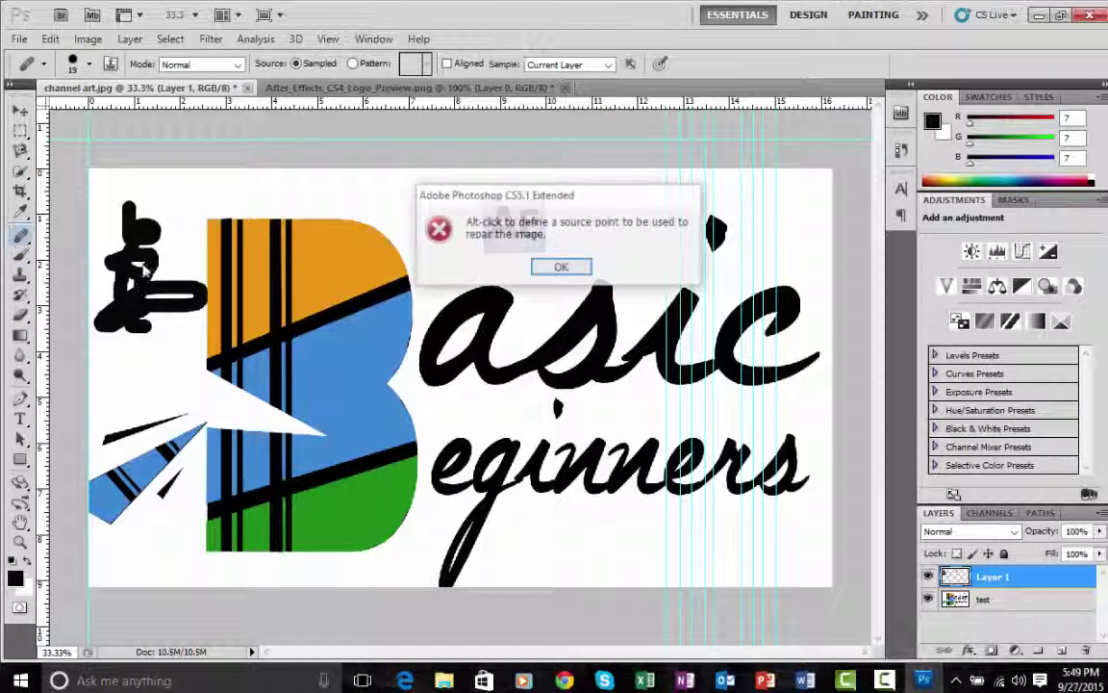
pyautogui.click(562, 267)
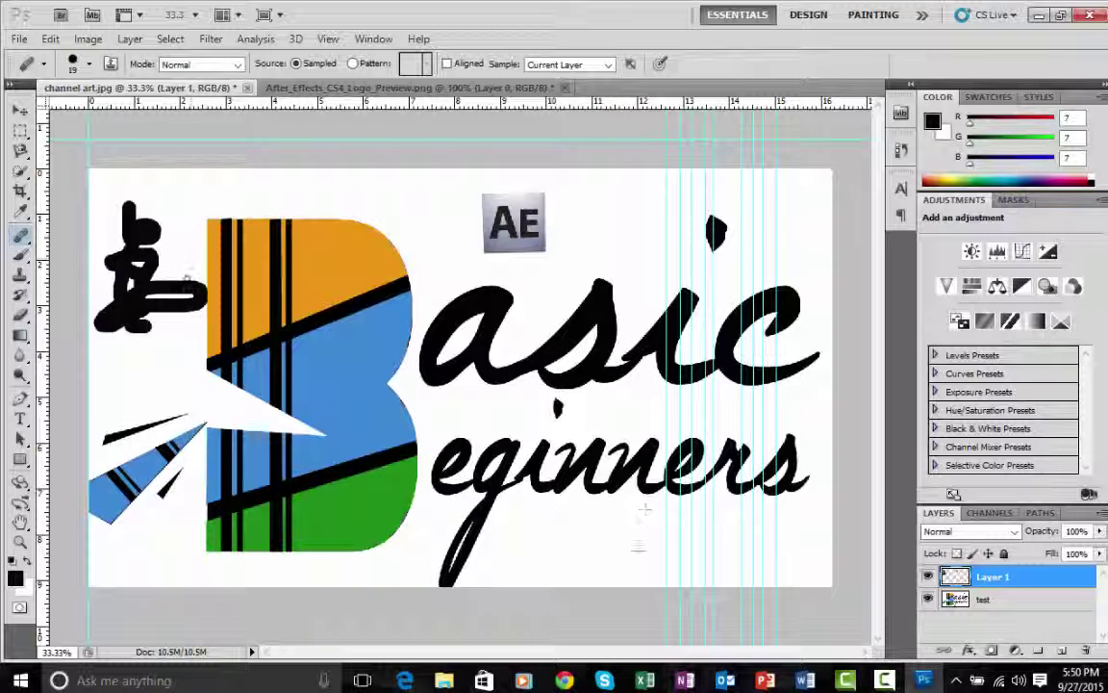
pyautogui.moveTo(135, 207); pyautogui.dragTo(112, 255)
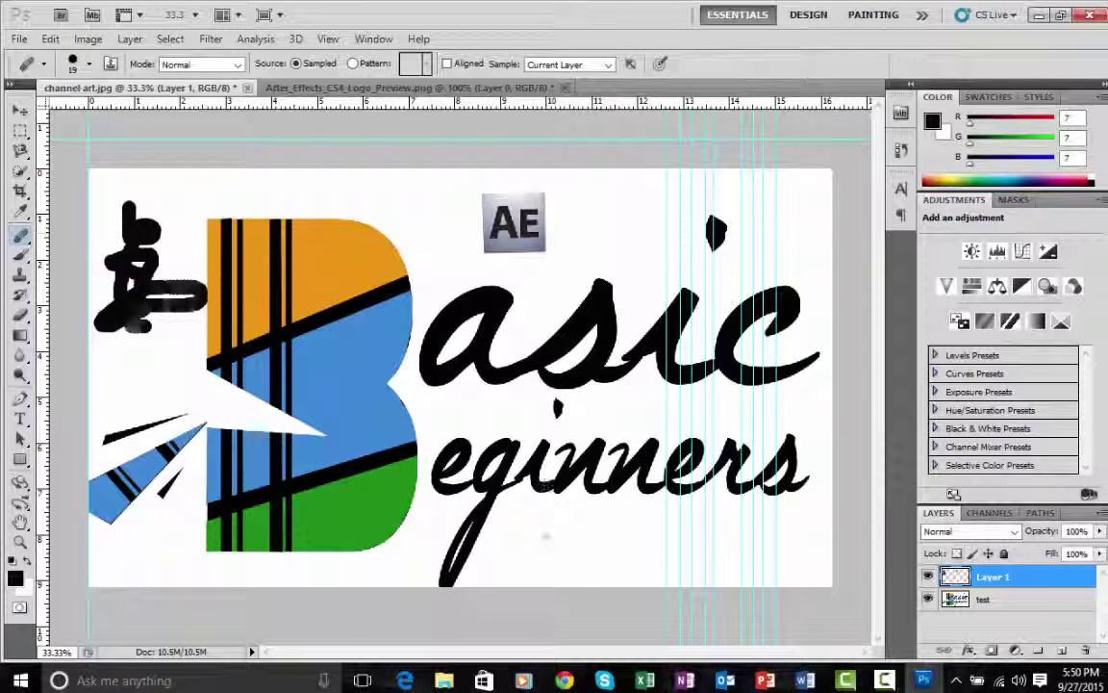
pyautogui.click(143, 233)
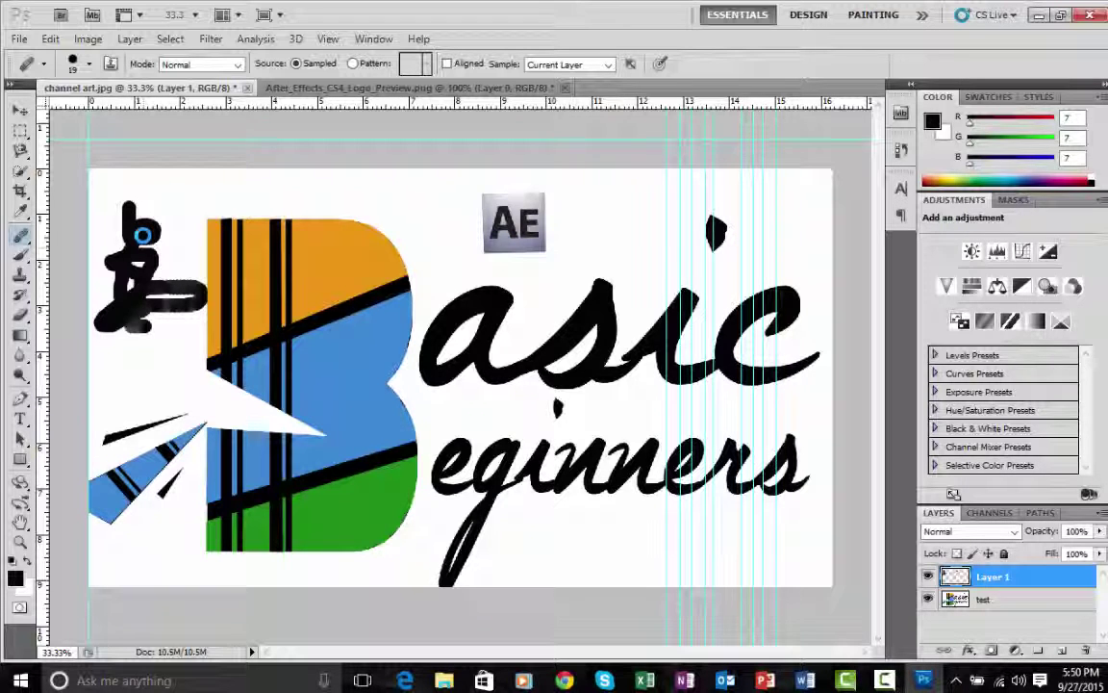
pyautogui.moveTo(142, 234); pyautogui.dragTo(125, 255)
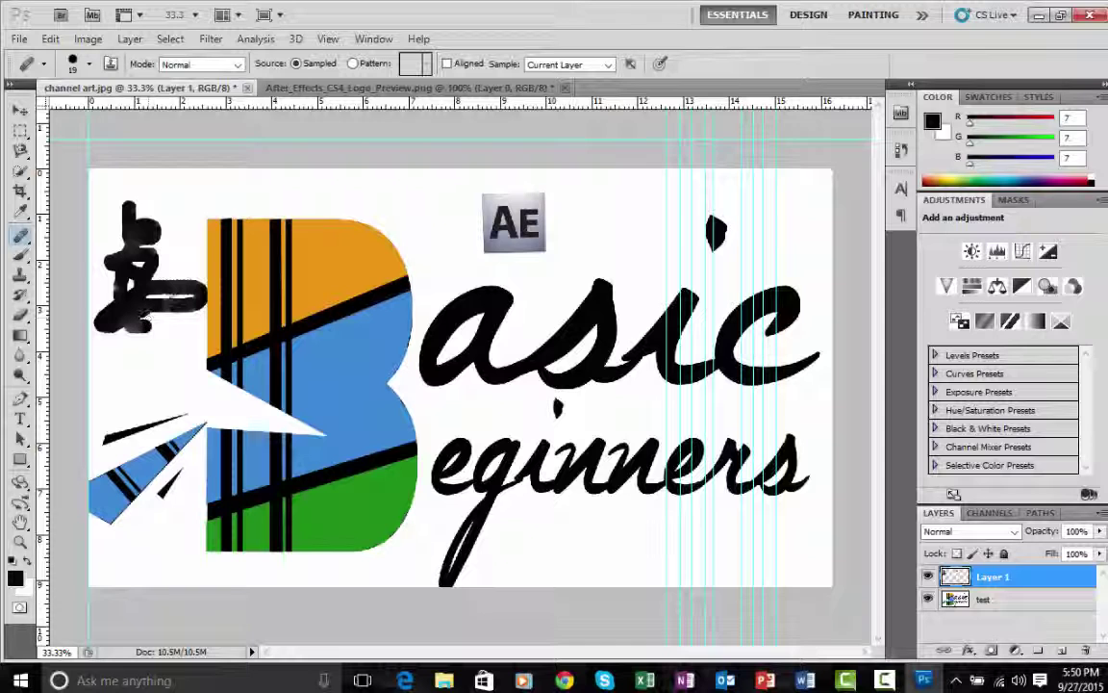
pyautogui.moveTo(171, 297)
pyautogui.mouseDown()
pyautogui.moveTo(164, 279)
pyautogui.moveTo(145, 284)
pyautogui.moveTo(198, 295)
pyautogui.moveTo(165, 305)
pyautogui.mouseUp()
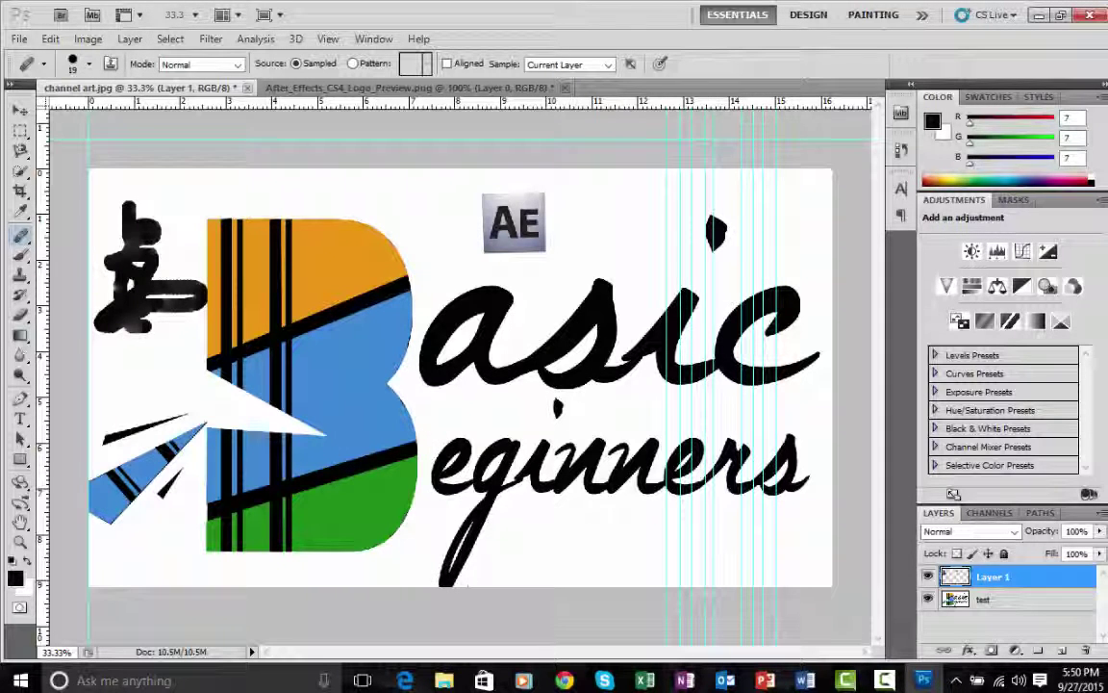
# Try a diagonal black-to-white linear gradient across Layer 1 and undo it.
pyautogui.press('g')
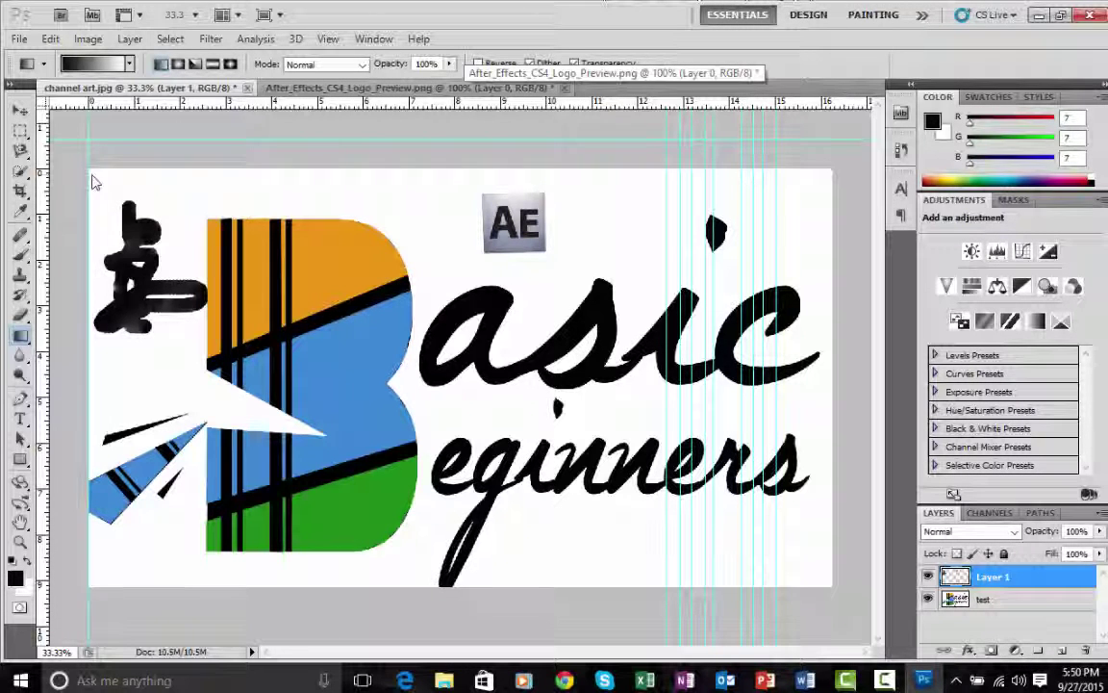
pyautogui.moveTo(96, 185); pyautogui.dragTo(457, 444)
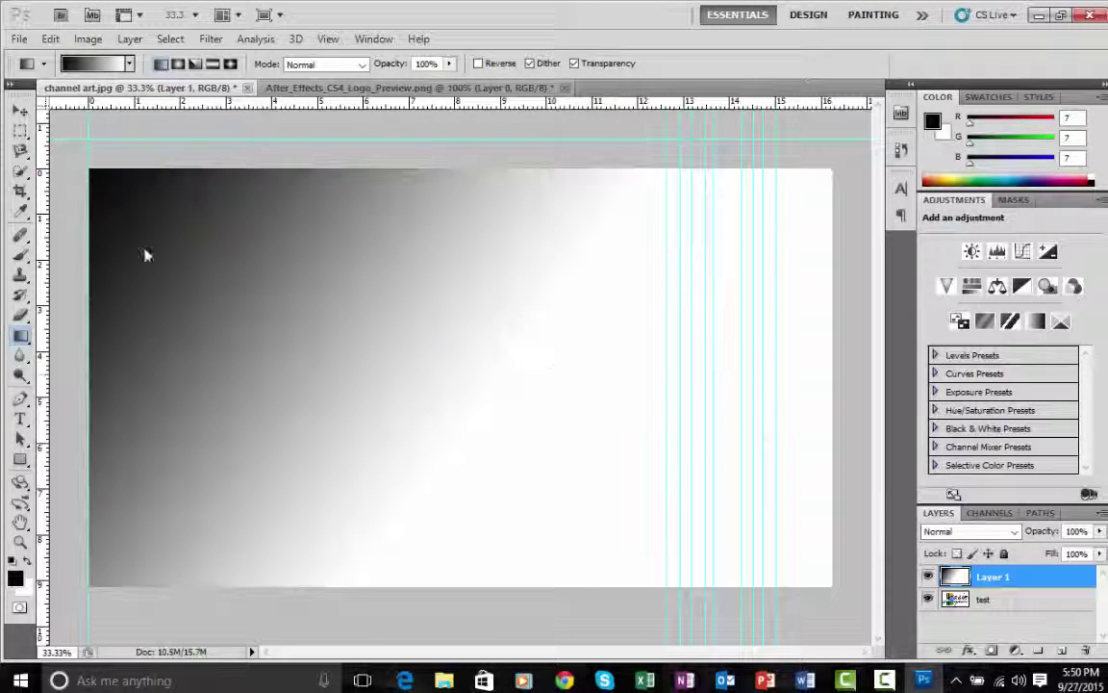
pyautogui.click(19, 377)
pyautogui.click(21, 337)
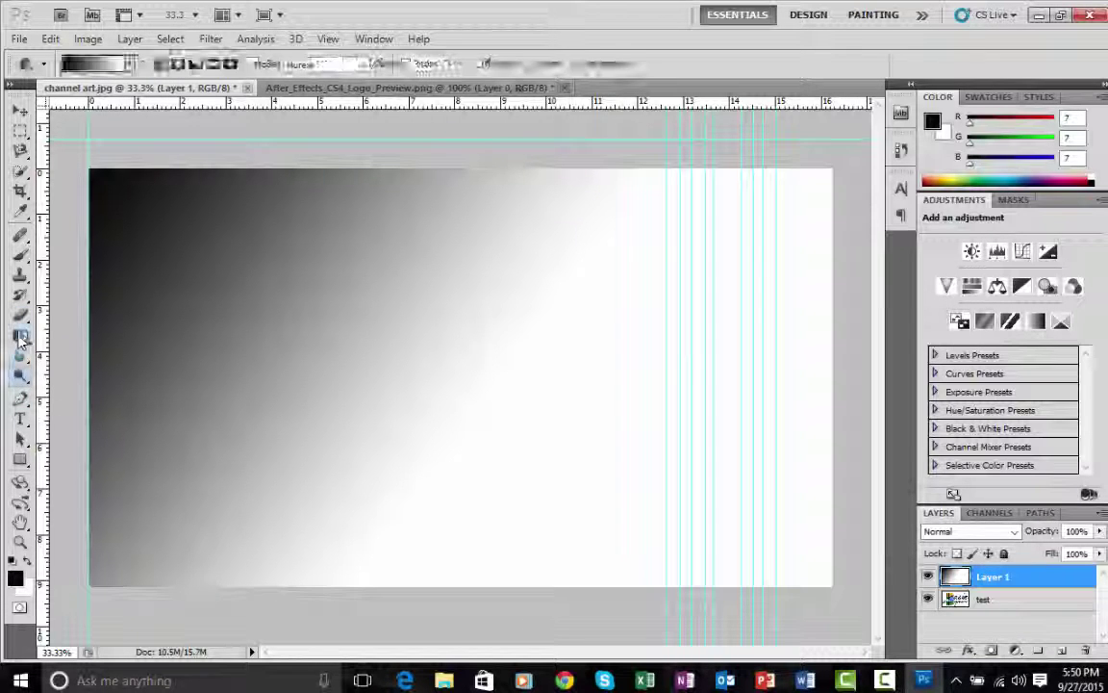
pyautogui.hotkey('ctrl', 'z')
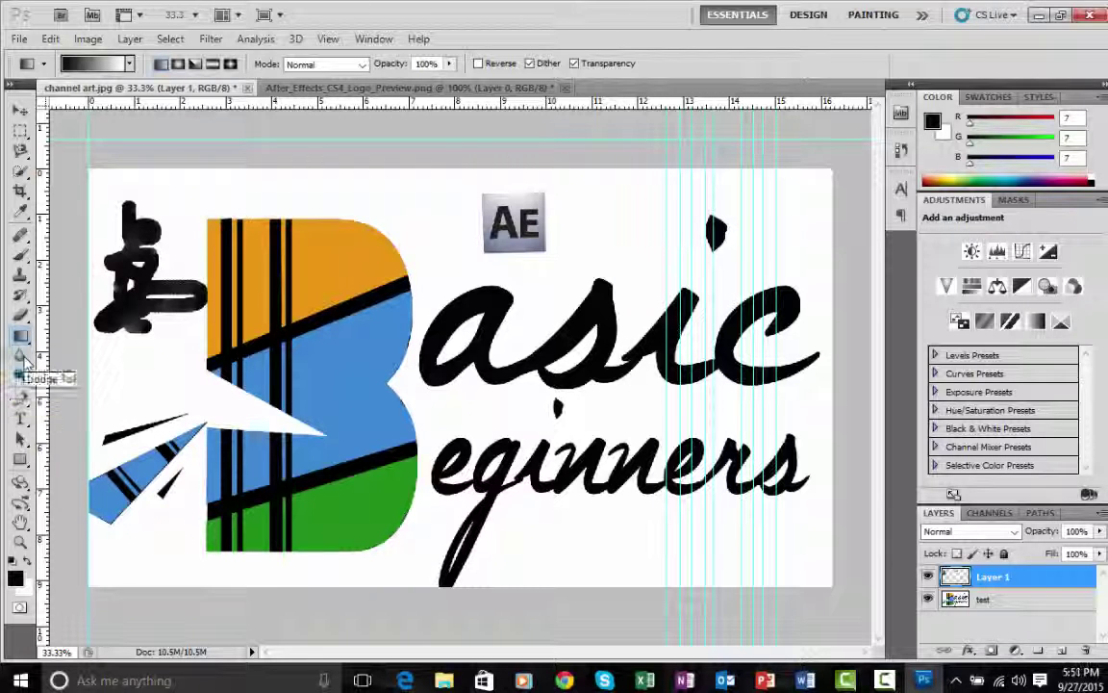
# Look at the Blur tool, switch to the Dodge tool and set its brush size to 201 px.
pyautogui.click(20, 356)
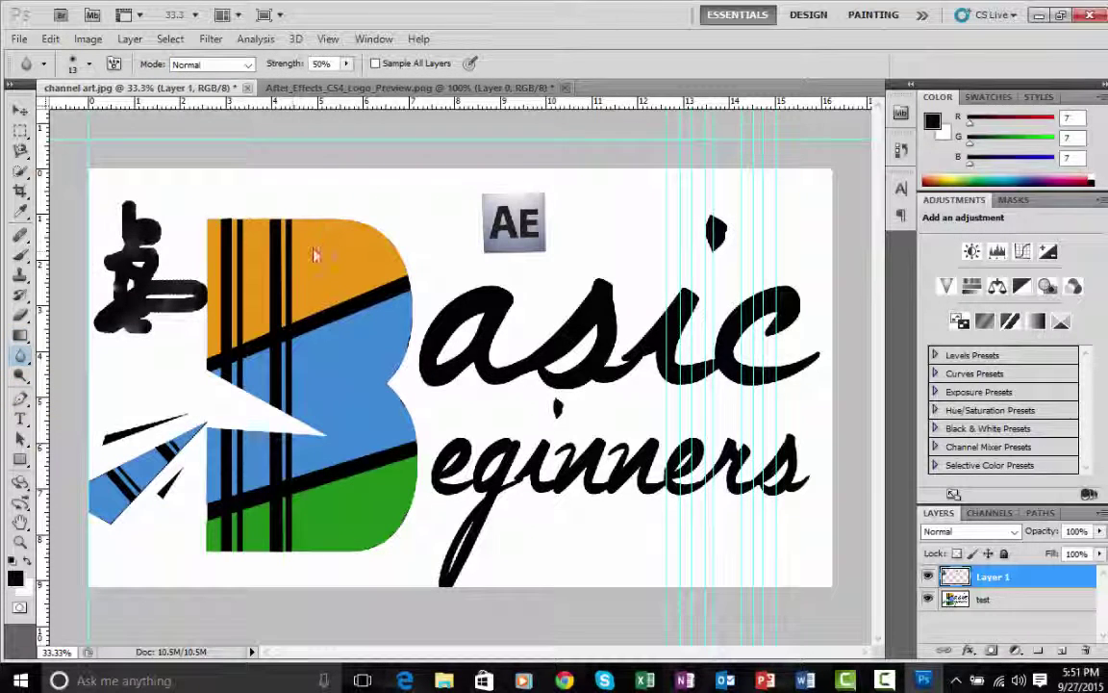
pyautogui.click(19, 375)
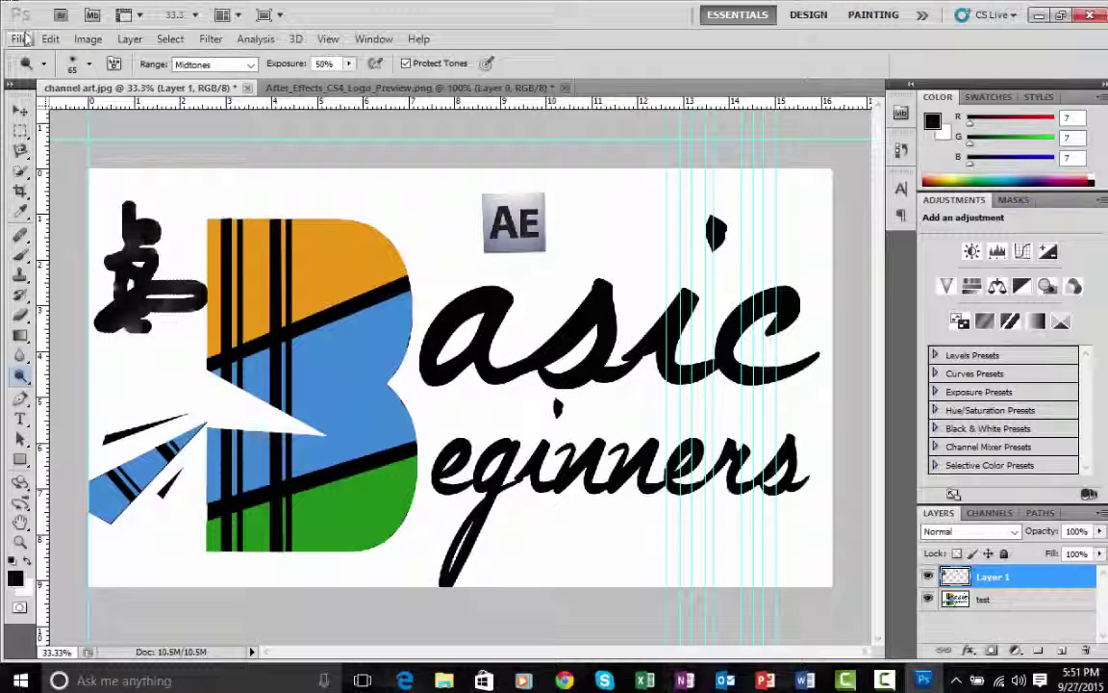
pyautogui.click(84, 64)
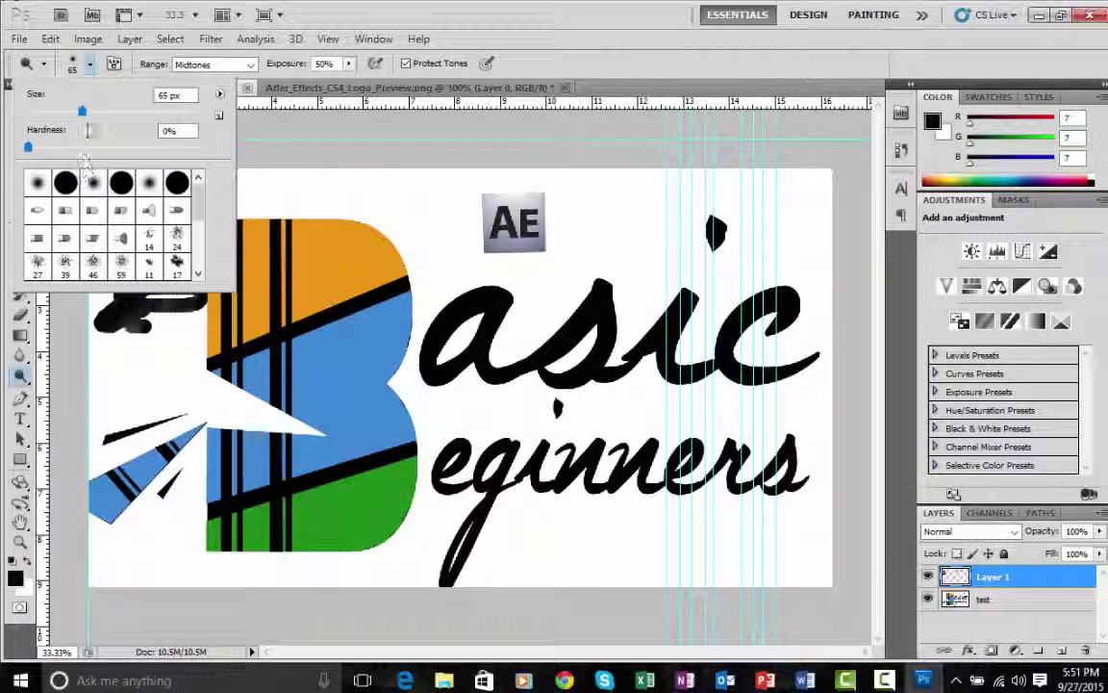
pyautogui.moveTo(79, 113); pyautogui.dragTo(79, 113)
pyautogui.click(290, 158)
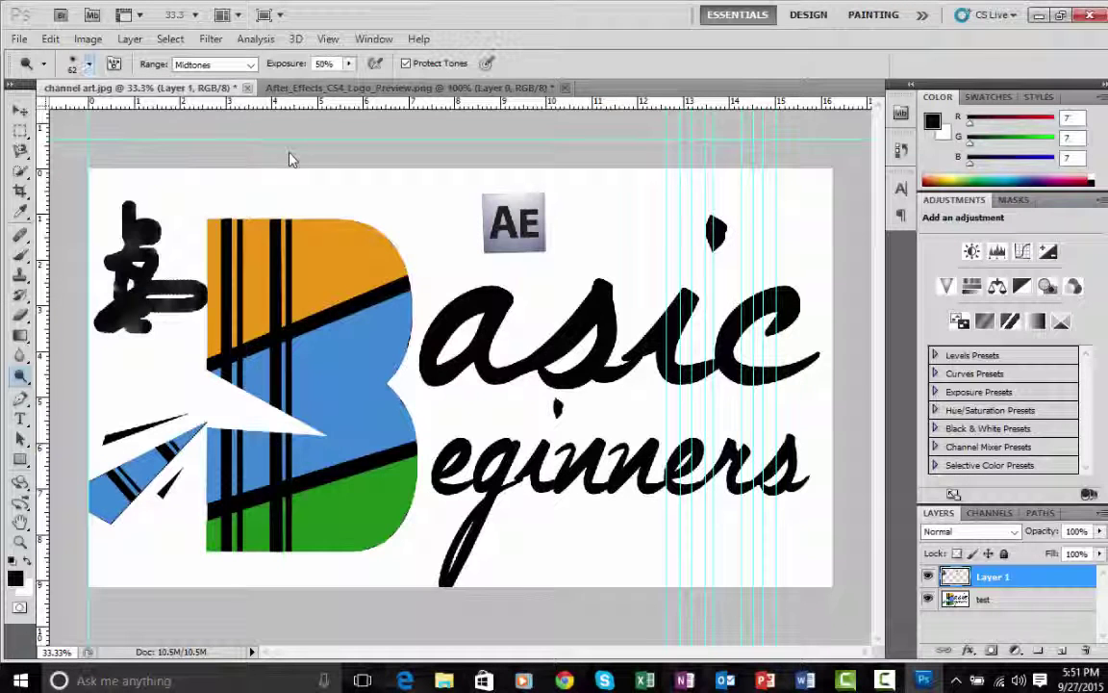
pyautogui.click(89, 65)
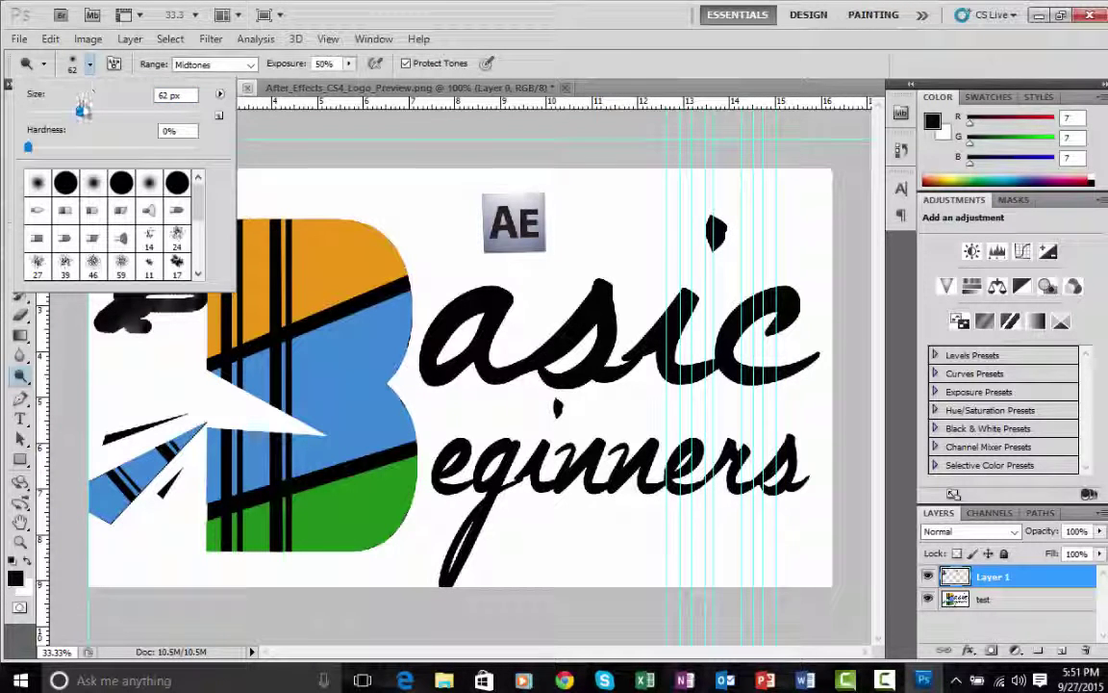
pyautogui.moveTo(84, 116); pyautogui.dragTo(154, 113)
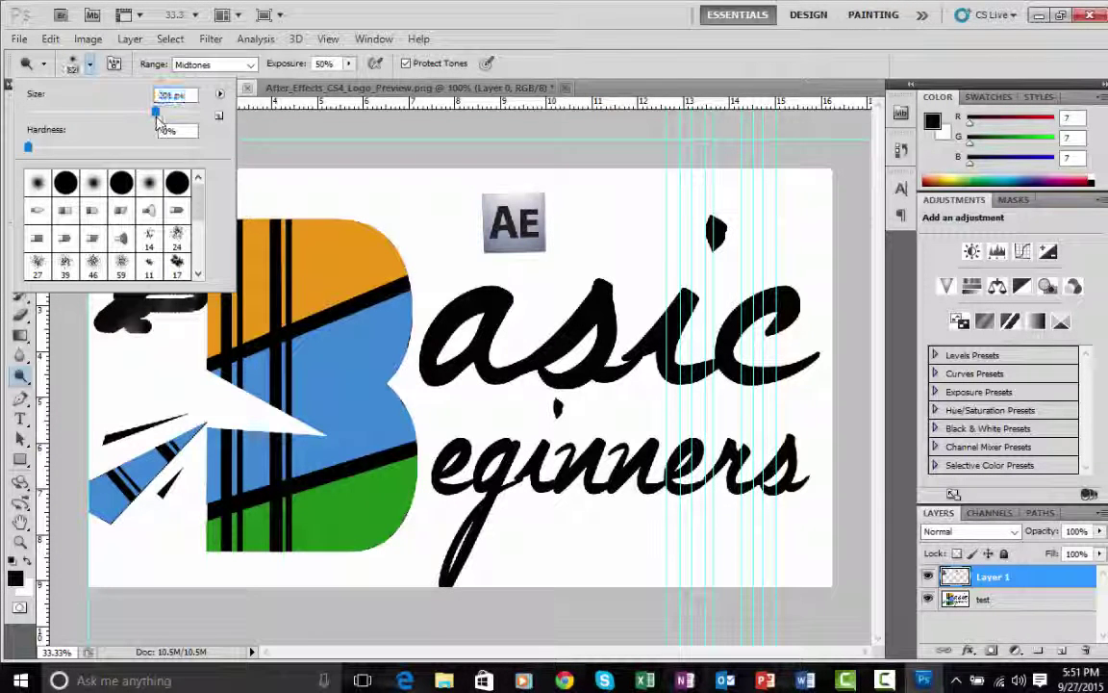
pyautogui.click(295, 128)
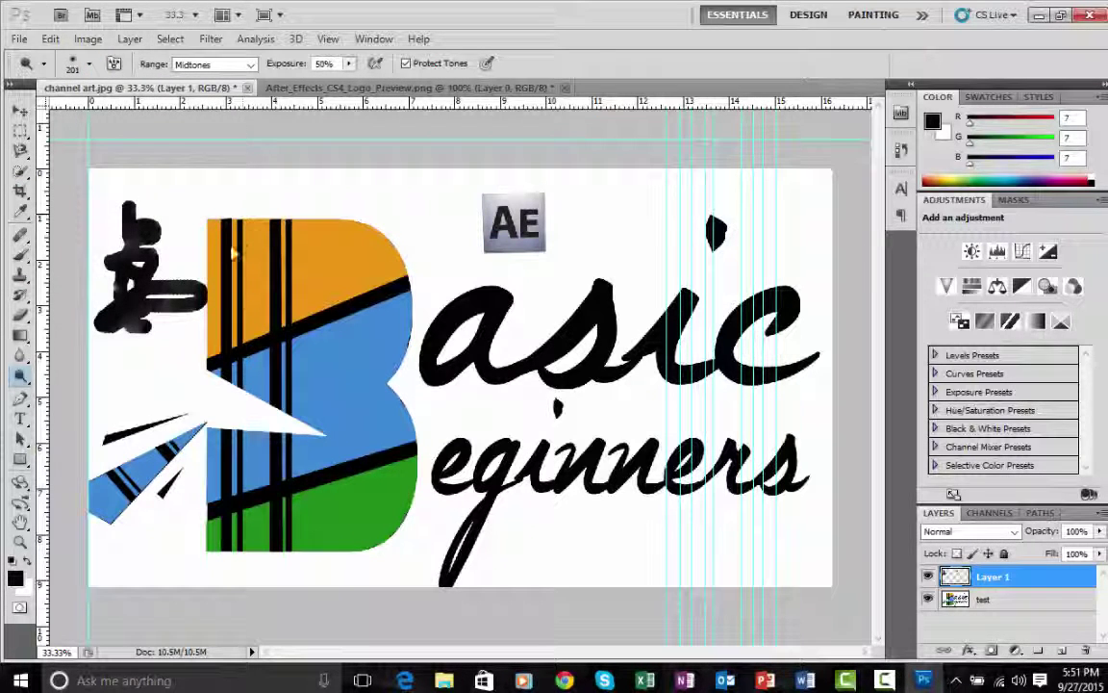
# Compare the Blur and Burn tools' options and switch to the Sponge tool.
pyautogui.click(21, 375)
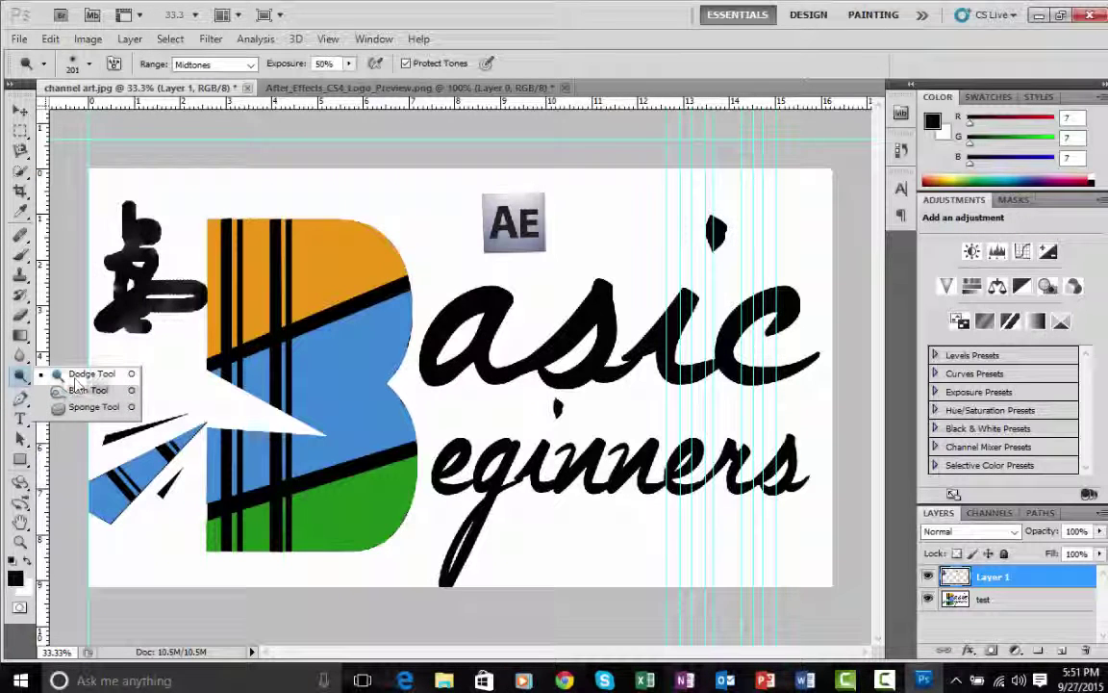
pyautogui.click(84, 391)
pyautogui.click(21, 354)
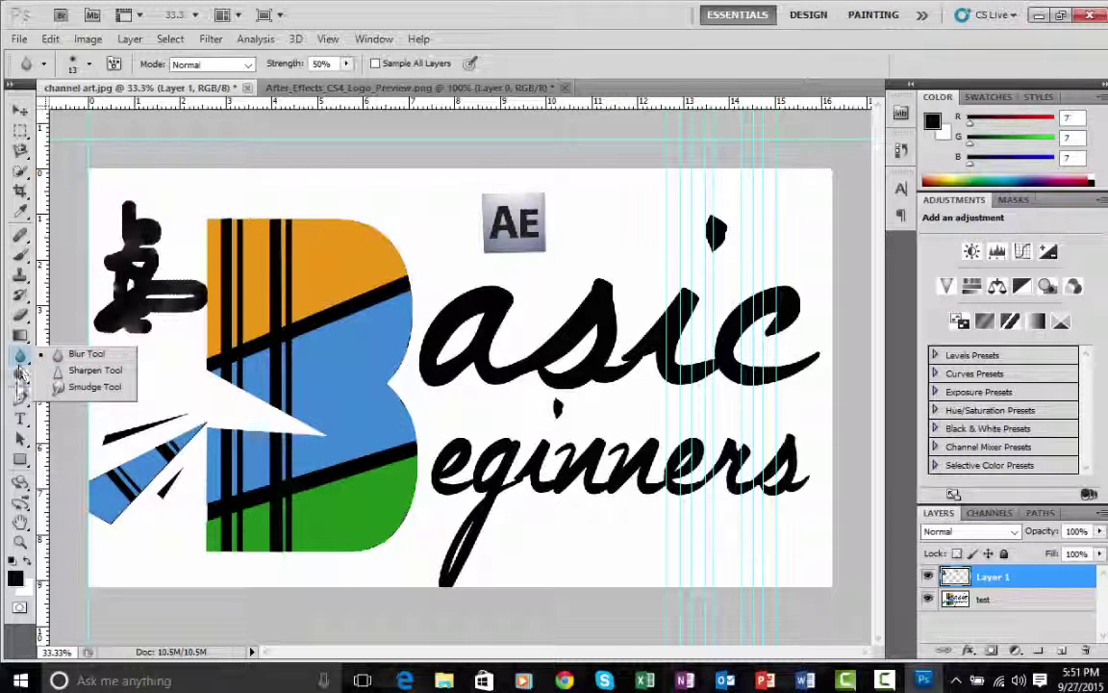
pyautogui.click(20, 375)
pyautogui.click(88, 391)
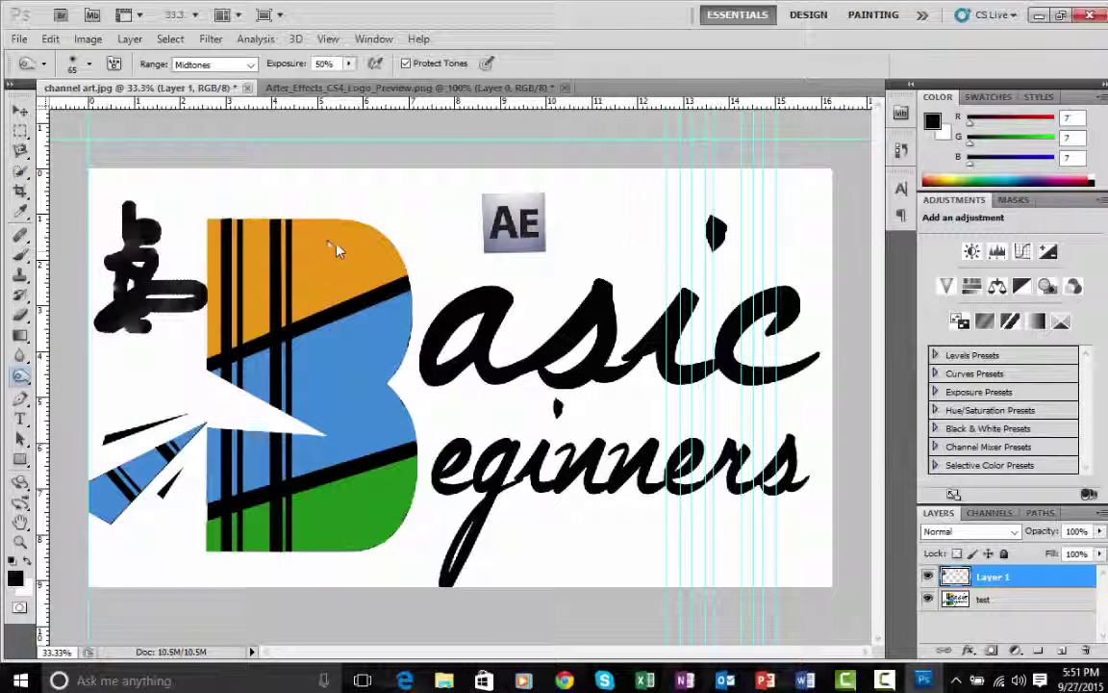
pyautogui.click(20, 375)
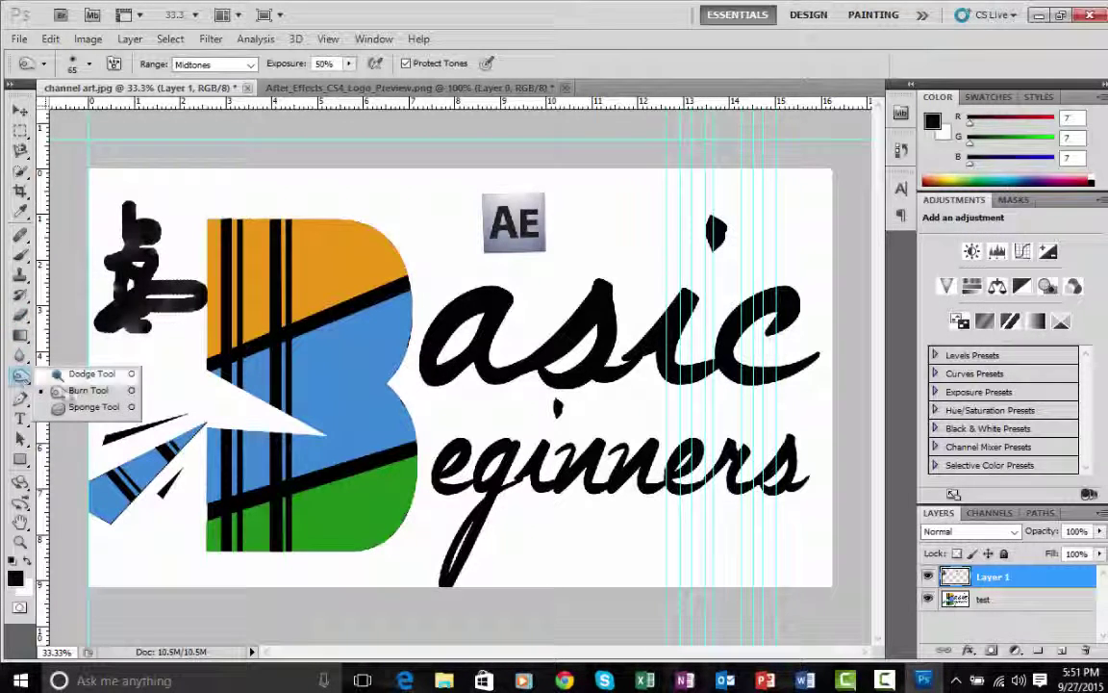
pyautogui.click(89, 409)
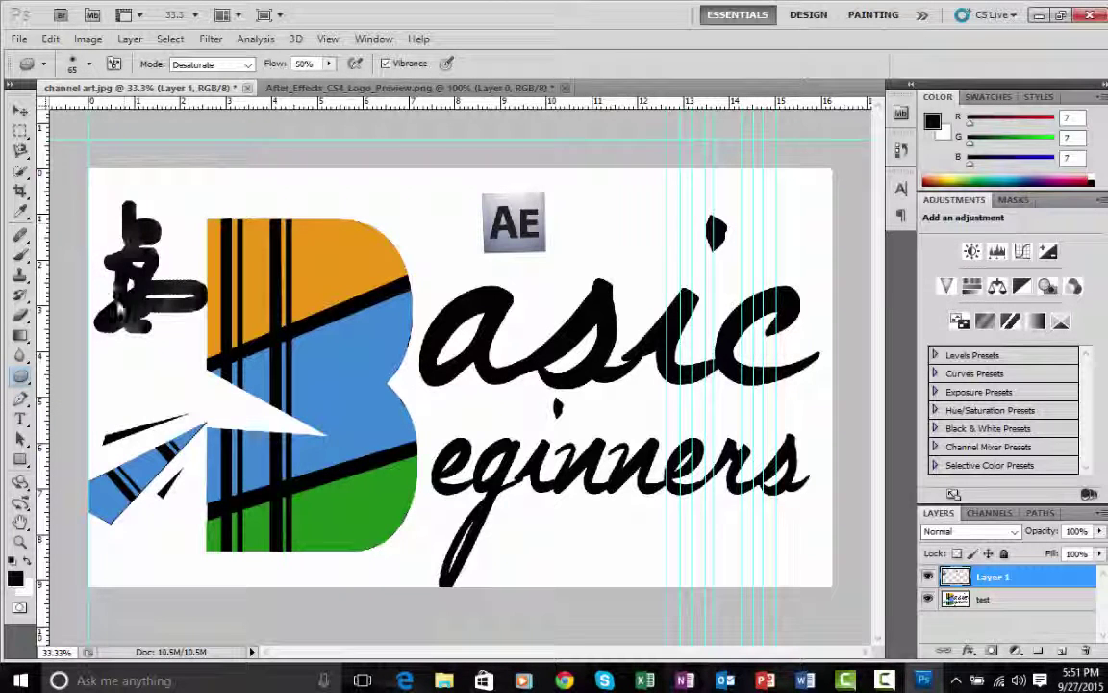
# Outline the AE logo's four corners with the Pen tool as a closed, black-filled shape.
pyautogui.click(20, 397)
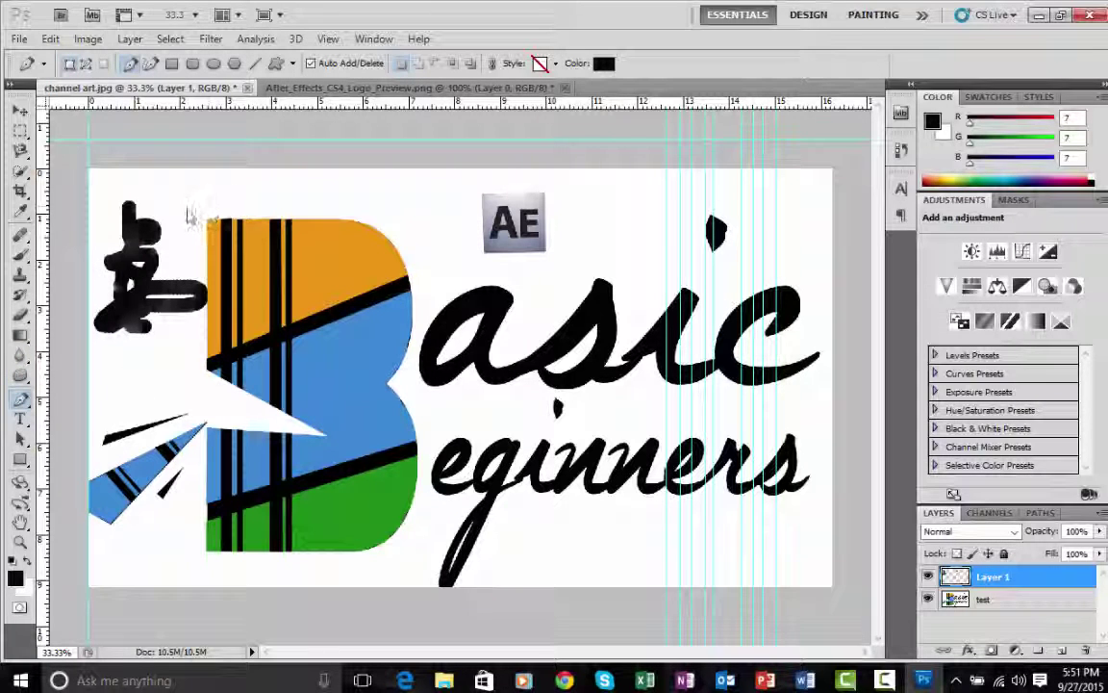
pyautogui.click(482, 195)
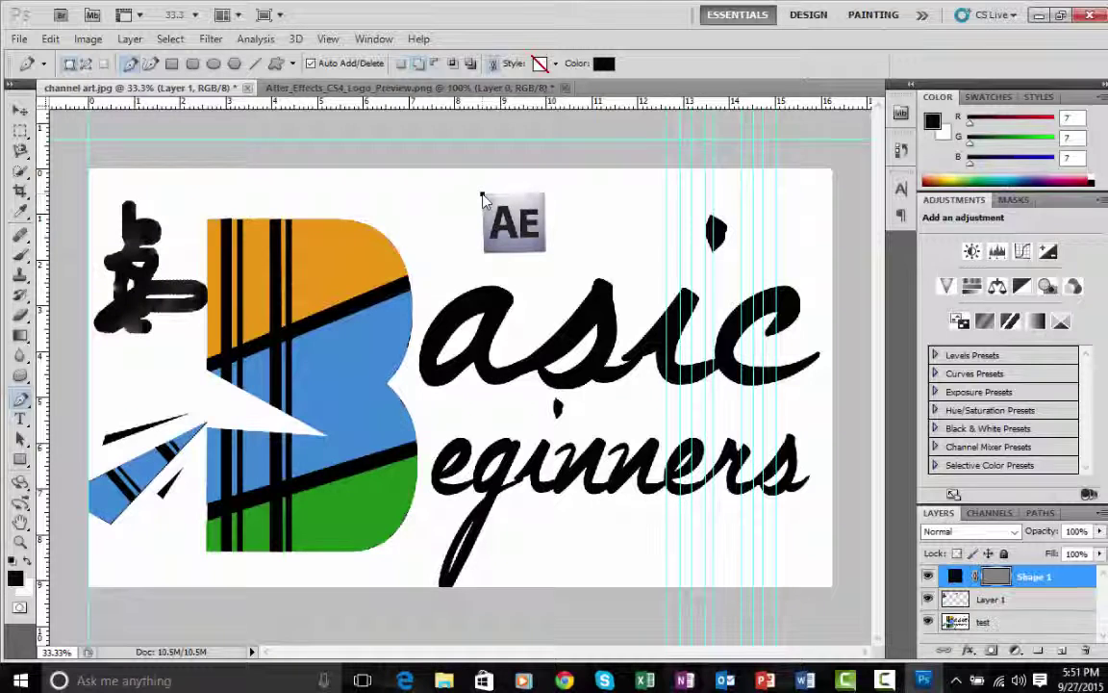
pyautogui.click(547, 253)
pyautogui.click(548, 196)
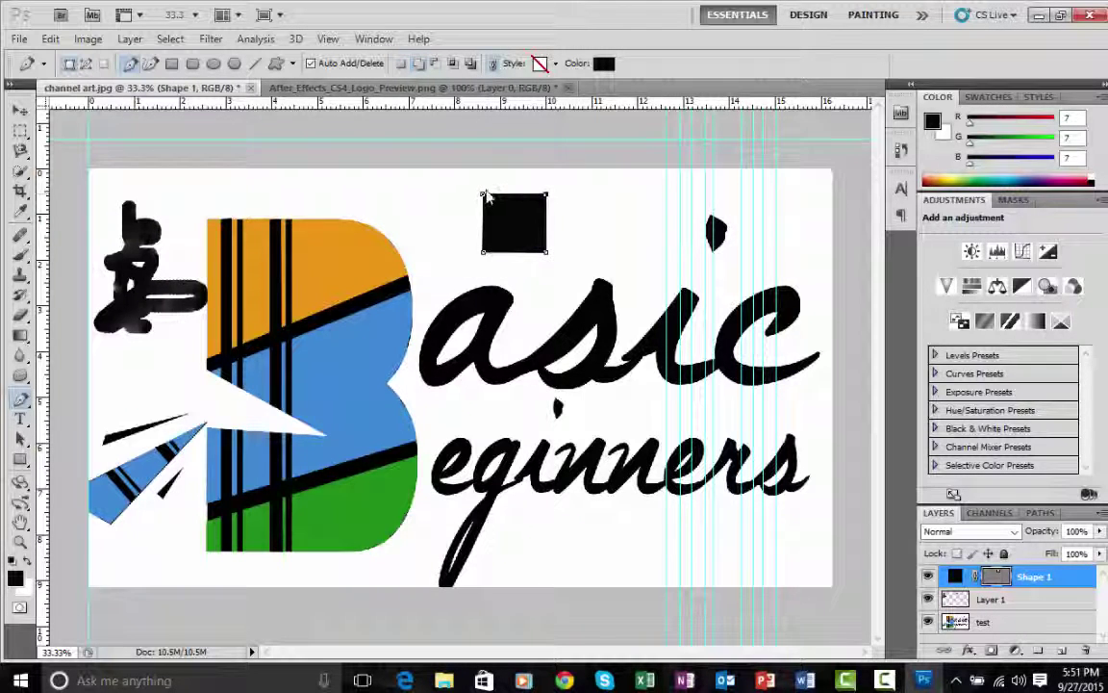
pyautogui.click(483, 196)
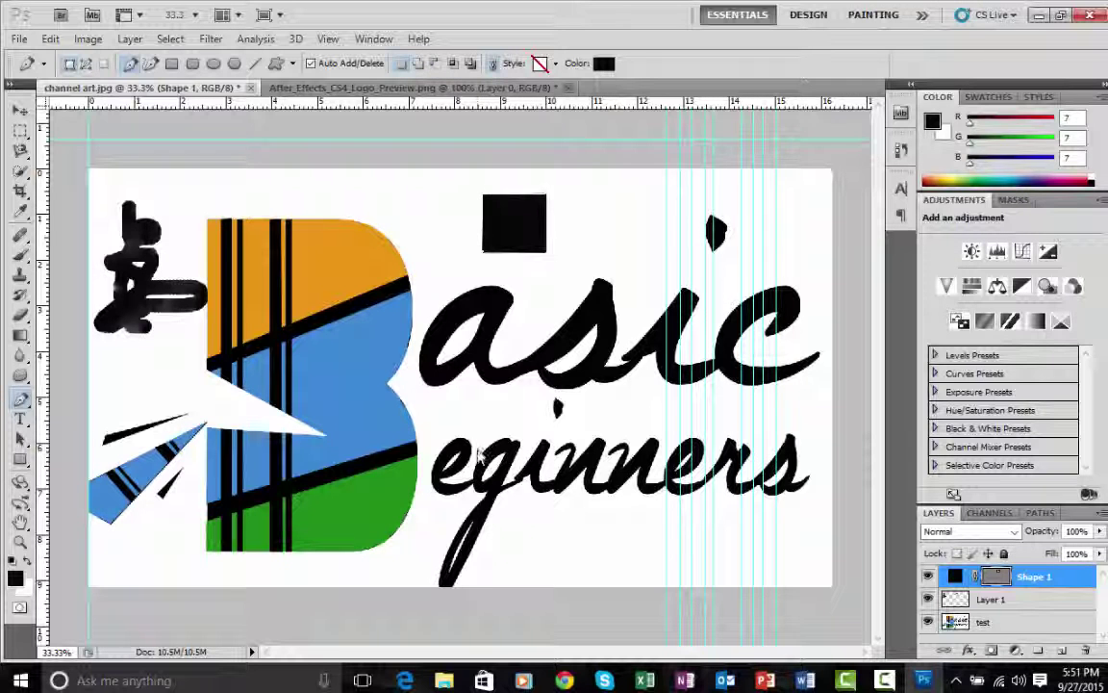
# Convert the closed Pen outline over the AE logo into a selection.
pyautogui.rightClick(509, 222)
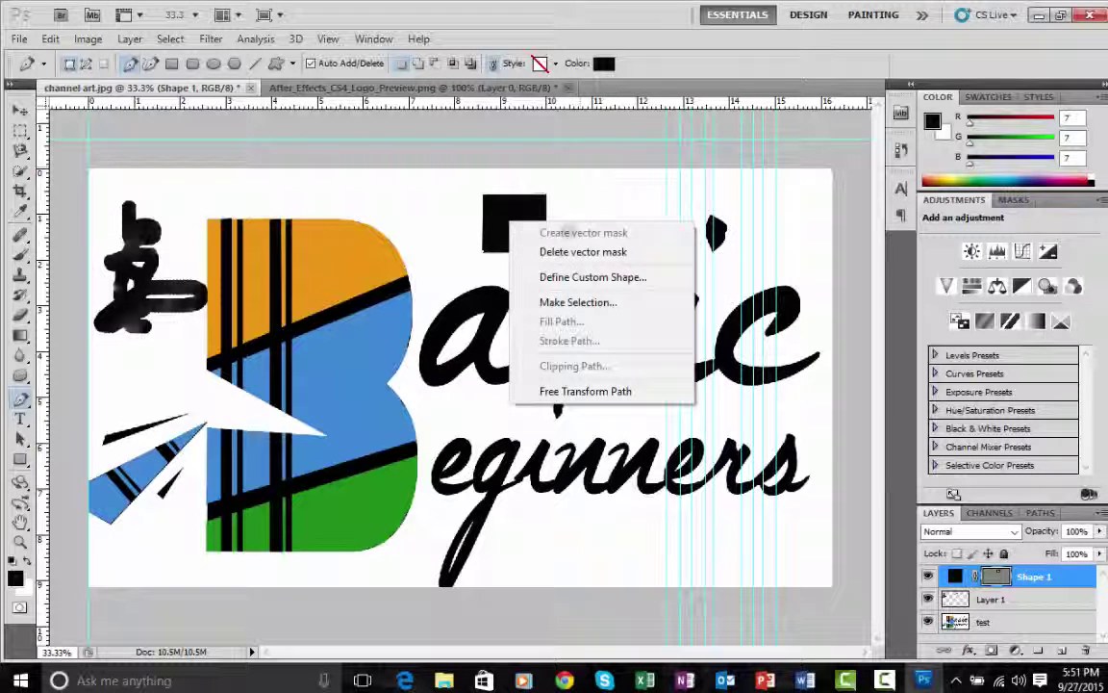
pyautogui.click(542, 301)
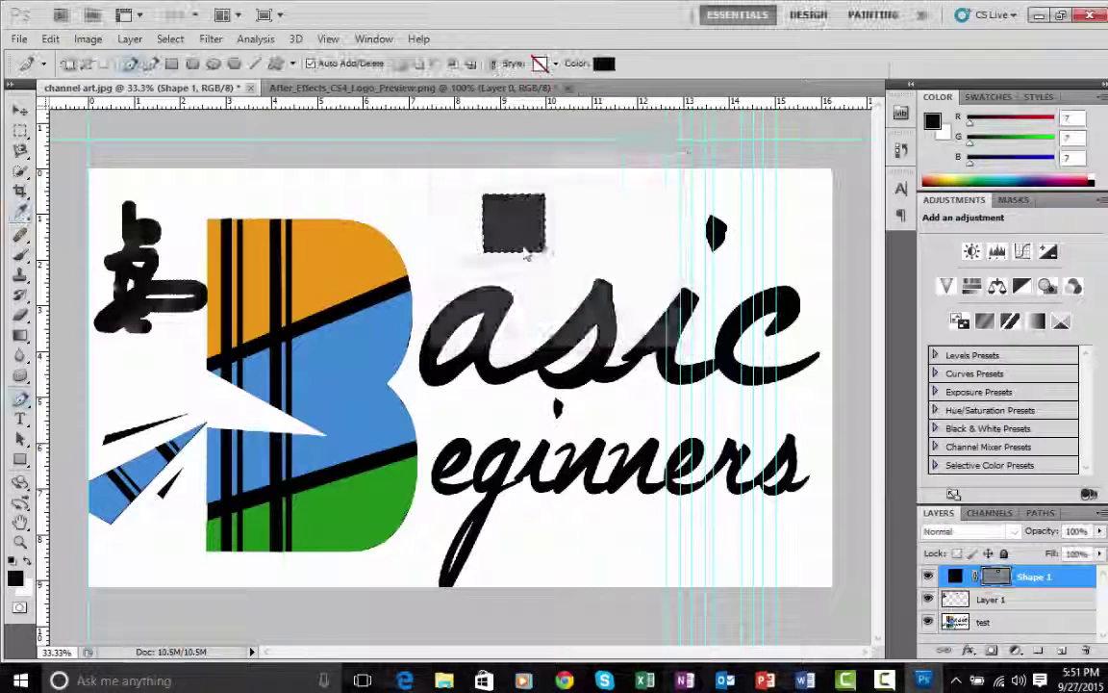
pyautogui.moveTo(626, 128); pyautogui.dragTo(625, 120)
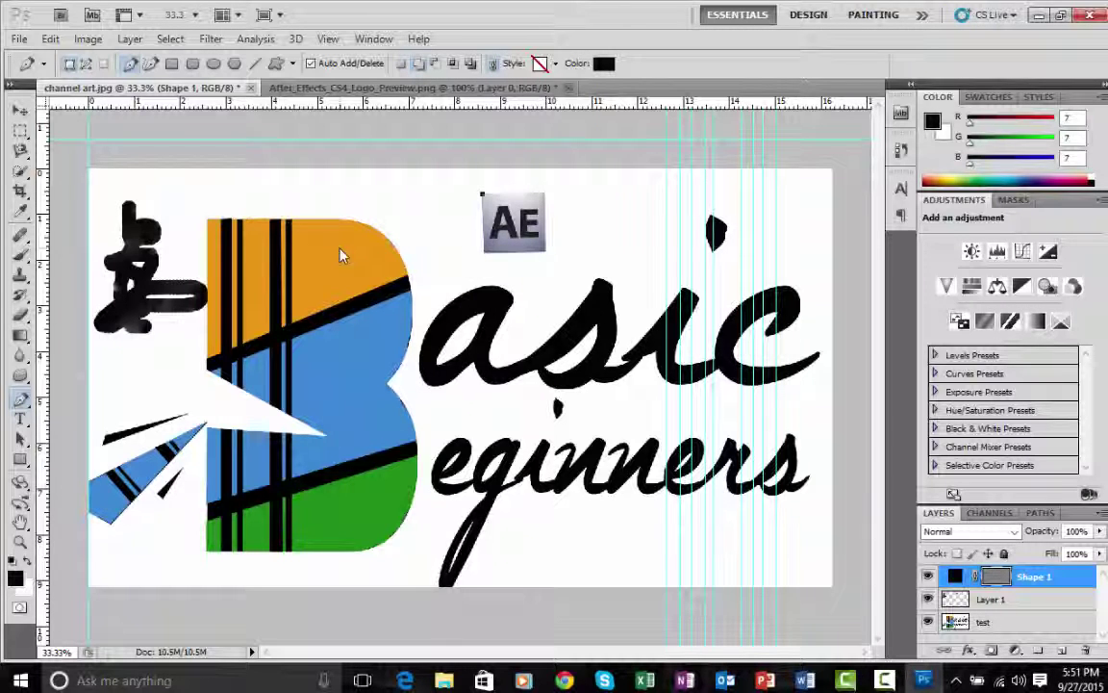
# Delete the Shape 1 layer that was drawn over the AE logo.
pyautogui.press('Delete')
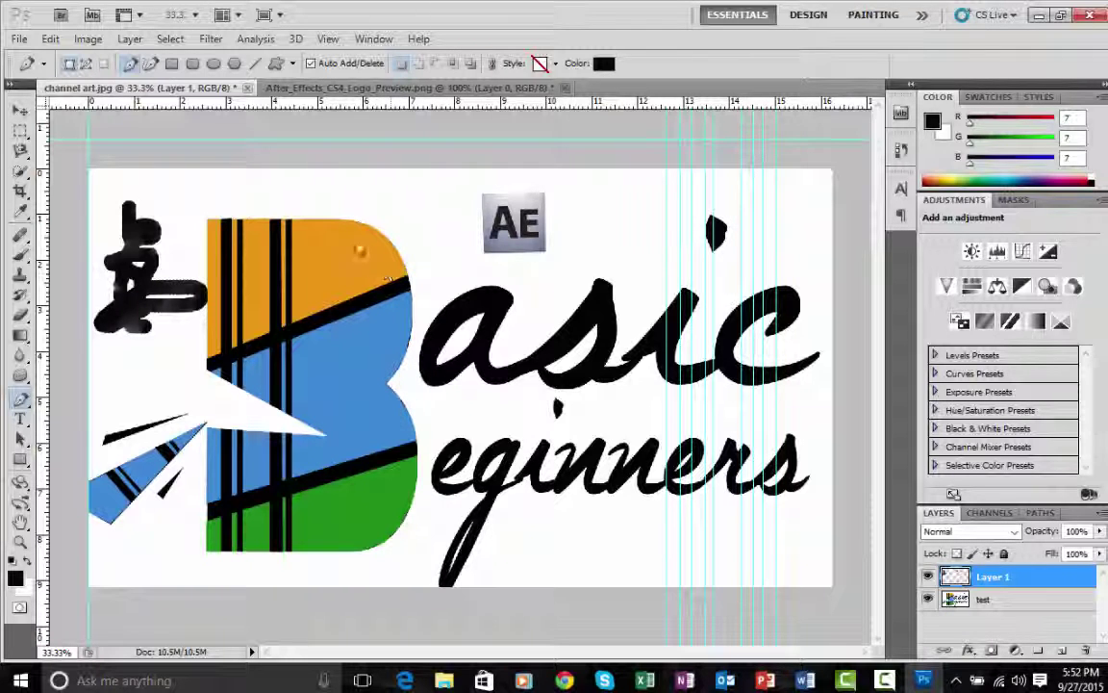
# Try tracing the upper outer curve of the large B with curved Pen tool segments, and undo the resulting shape.
pyautogui.click(337, 220)
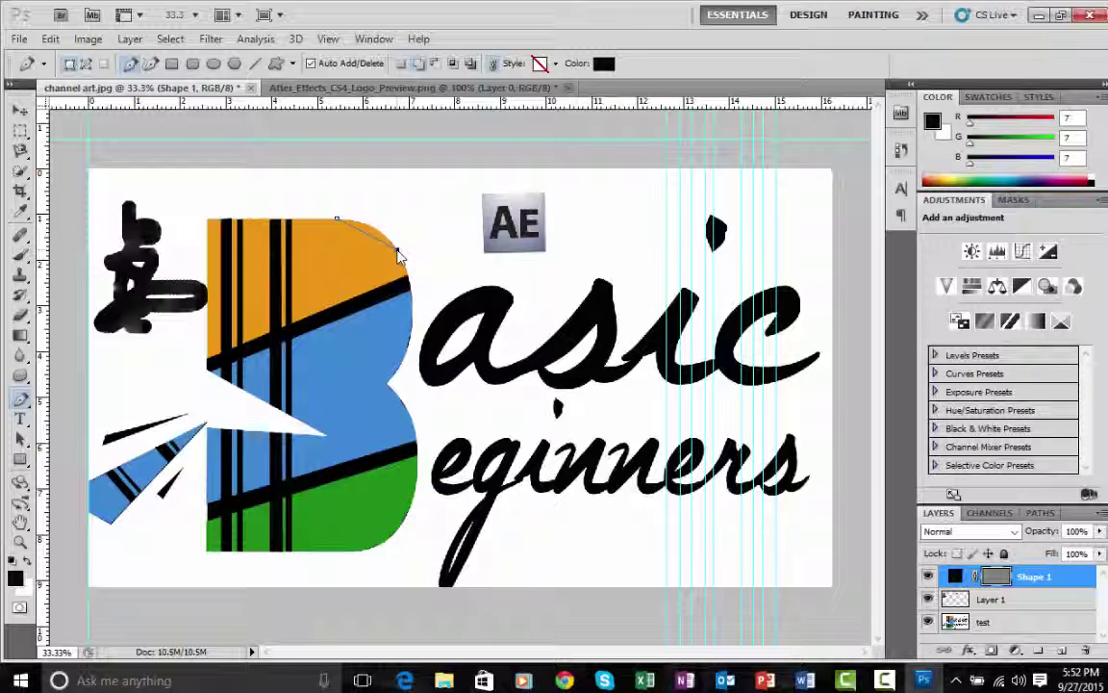
pyautogui.moveTo(394, 266)
pyautogui.mouseDown()
pyautogui.moveTo(423, 299)
pyautogui.moveTo(404, 297)
pyautogui.moveTo(405, 279)
pyautogui.moveTo(420, 293)
pyautogui.moveTo(411, 265)
pyautogui.mouseUp()
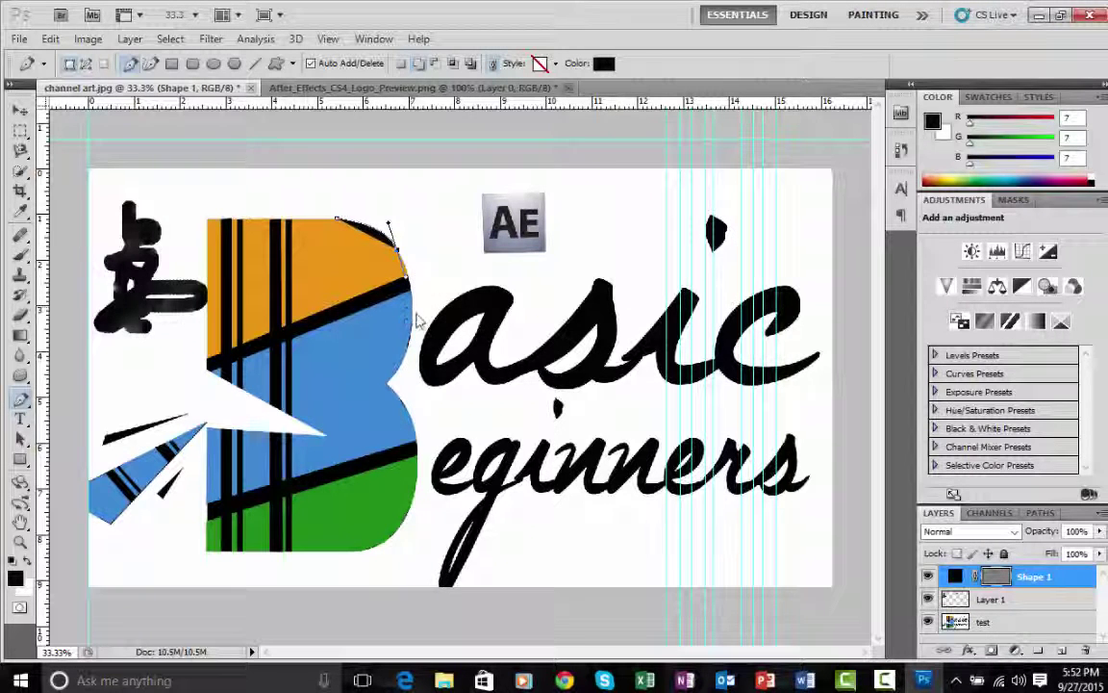
pyautogui.moveTo(414, 322); pyautogui.dragTo(408, 347)
pyautogui.click(447, 258)
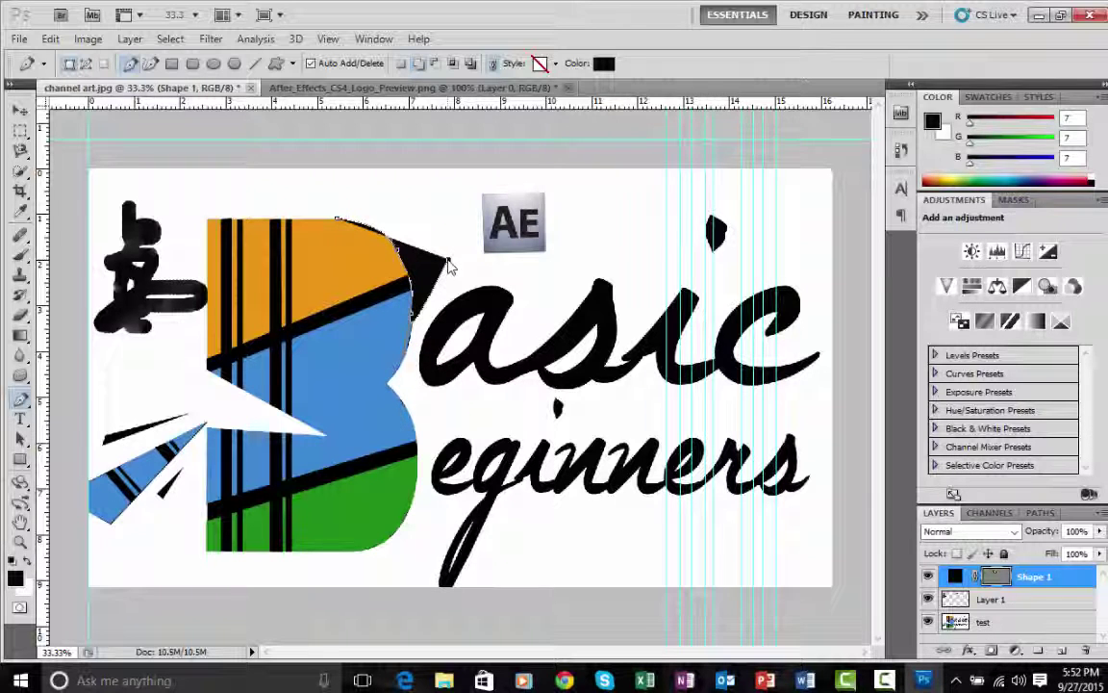
pyautogui.hotkey('ctrl', 'z')
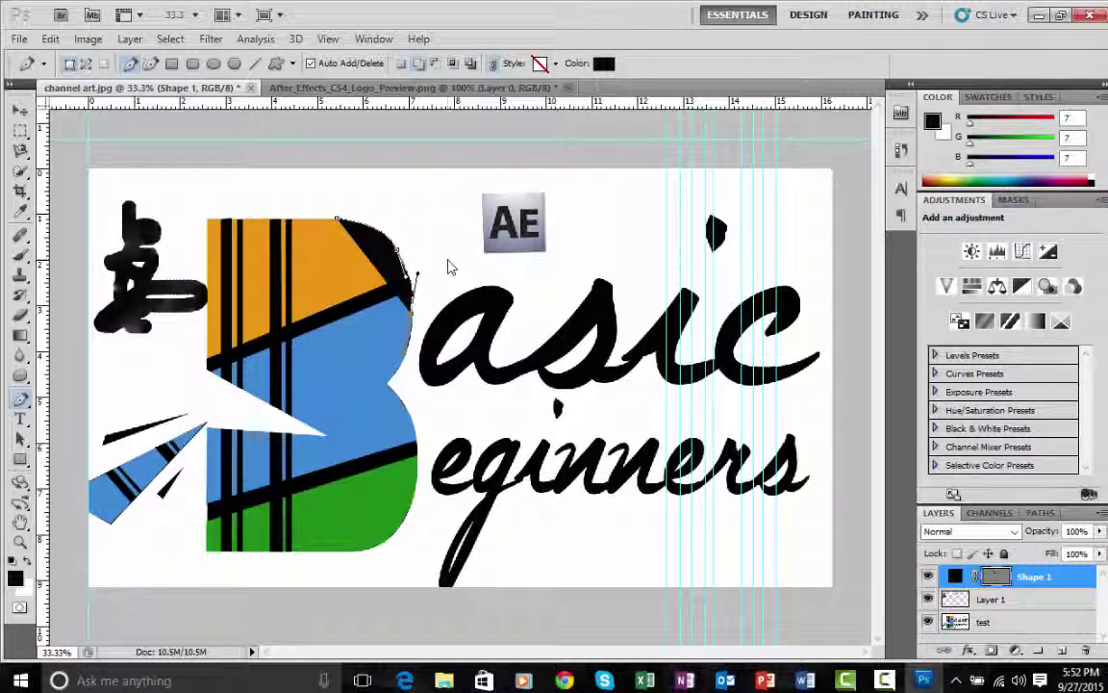
pyautogui.hotkey('ctrl', 'alt', 'z')
pyautogui.hotkey('ctrl', 'alt', 'z')
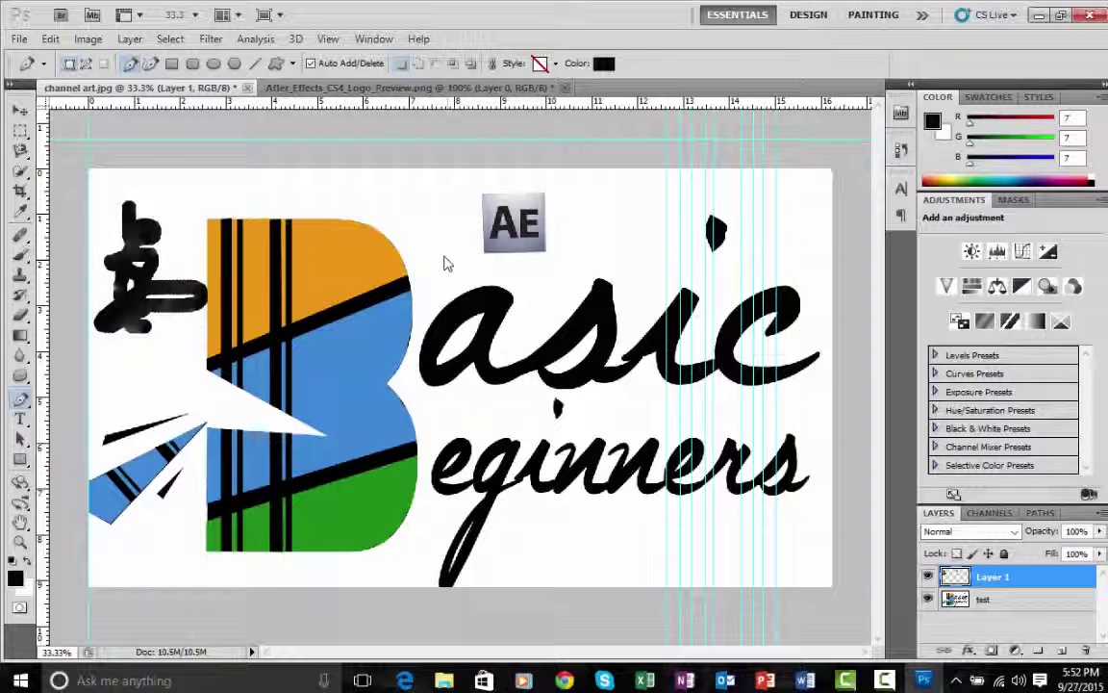
# Add black horizontal text "h" in Blackoak Std Regular at 79.64 pt, starting just beside the waist of the large B.
pyautogui.click(21, 421)
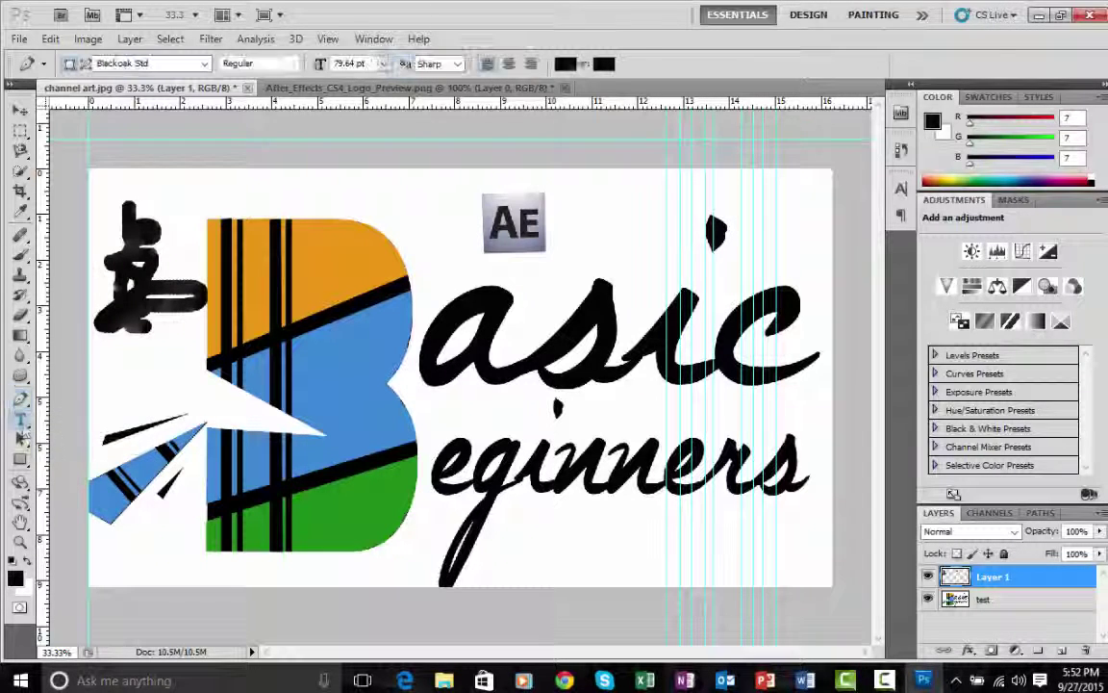
pyautogui.click(422, 417)
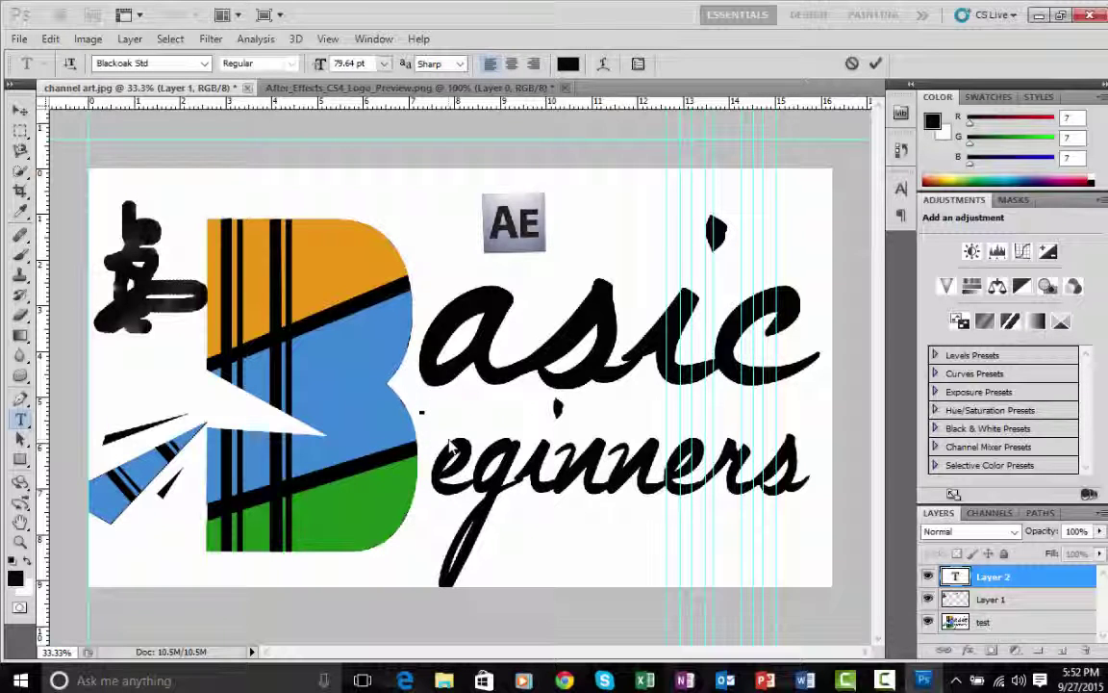
pyautogui.write('asic')
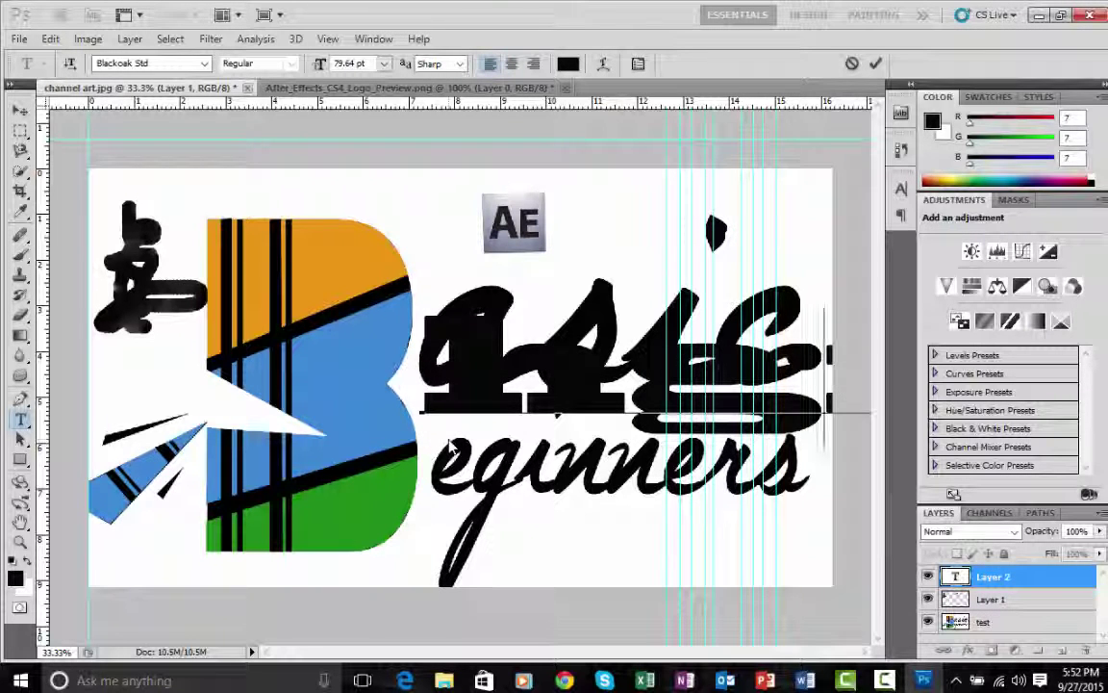
pyautogui.press('BackSpace')
pyautogui.press('BackSpace')
pyautogui.press('BackSpace')
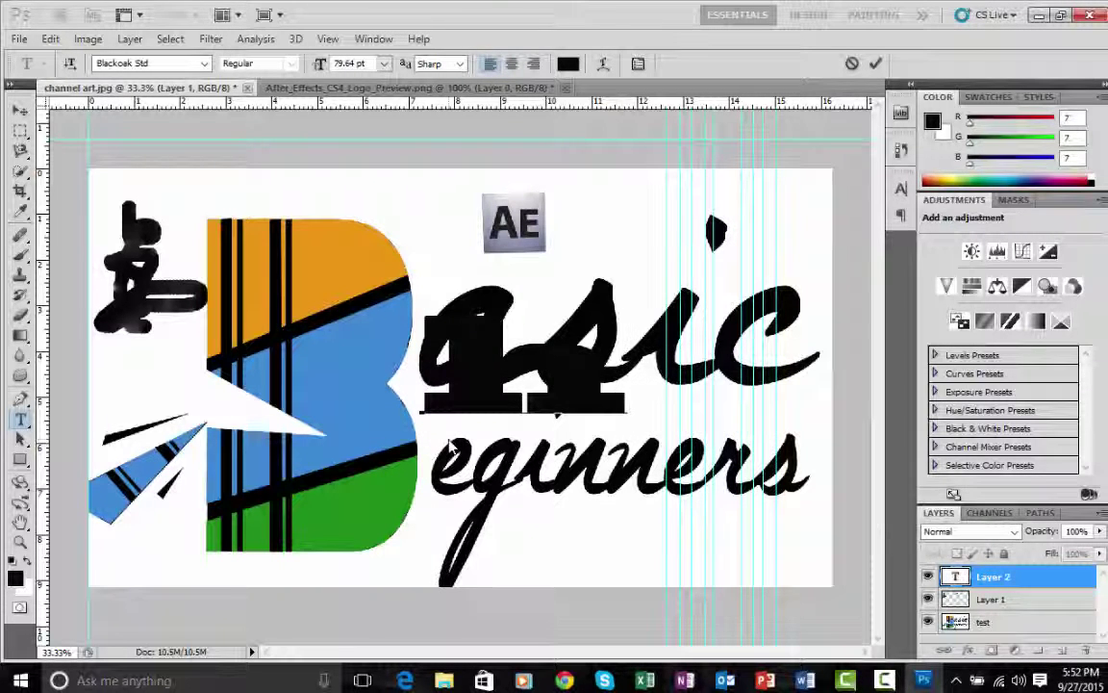
# Examine the character and paragraph formatting options available for the text.
pyautogui.hotkey('ctrl', 't')
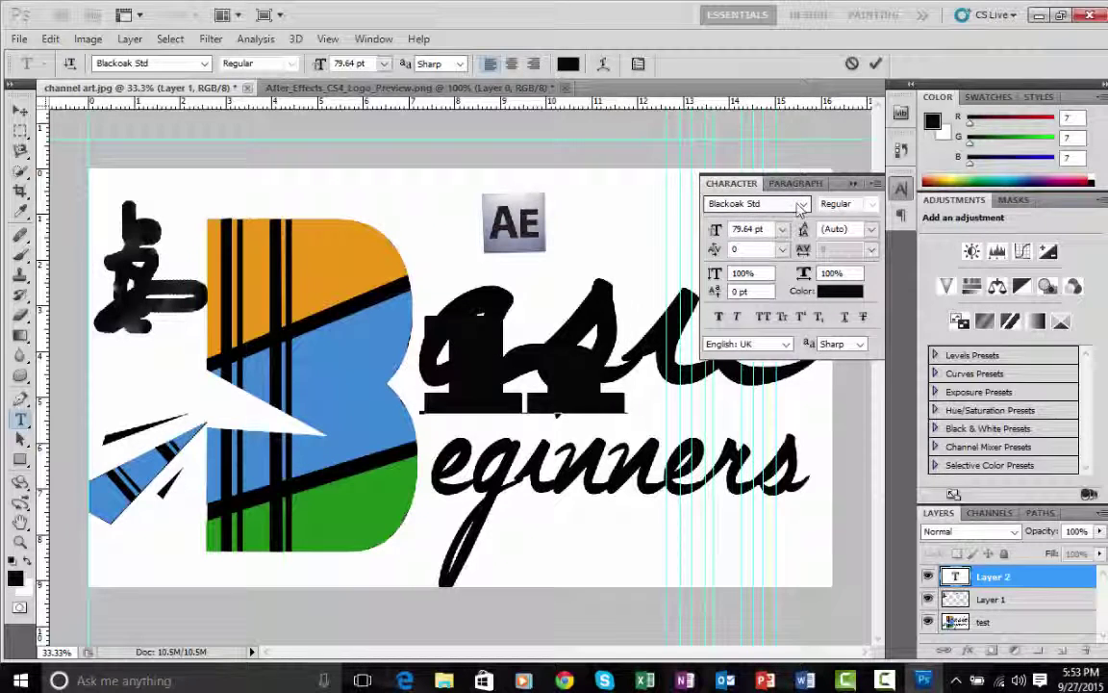
pyautogui.click(731, 203)
pyautogui.press('Escape')
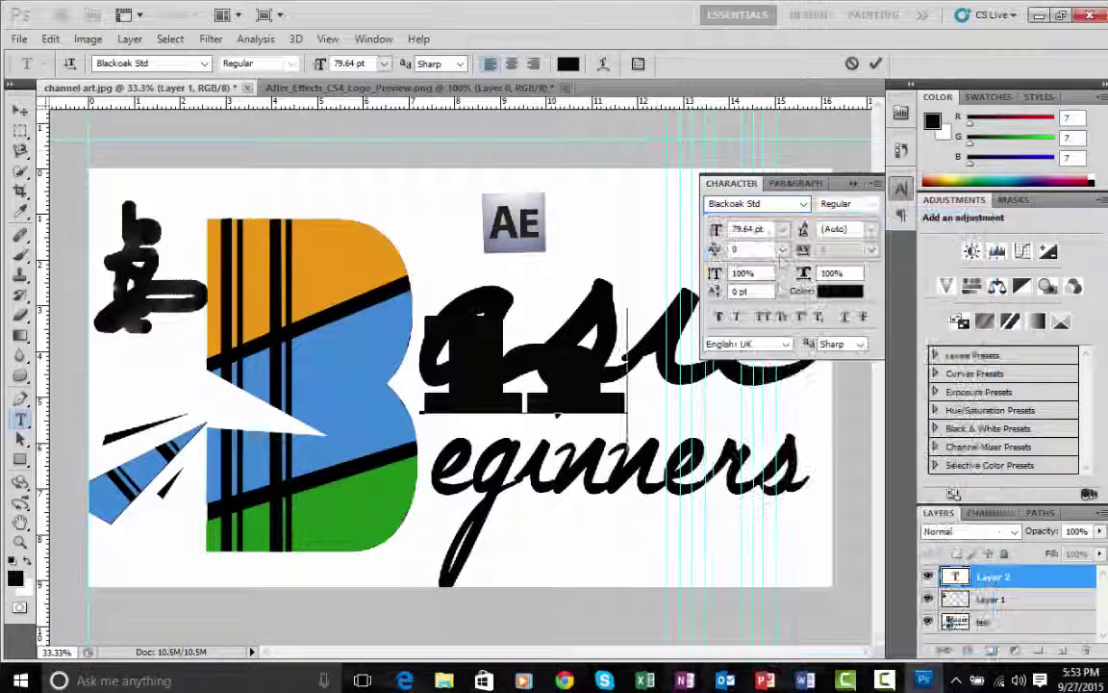
pyautogui.click(799, 184)
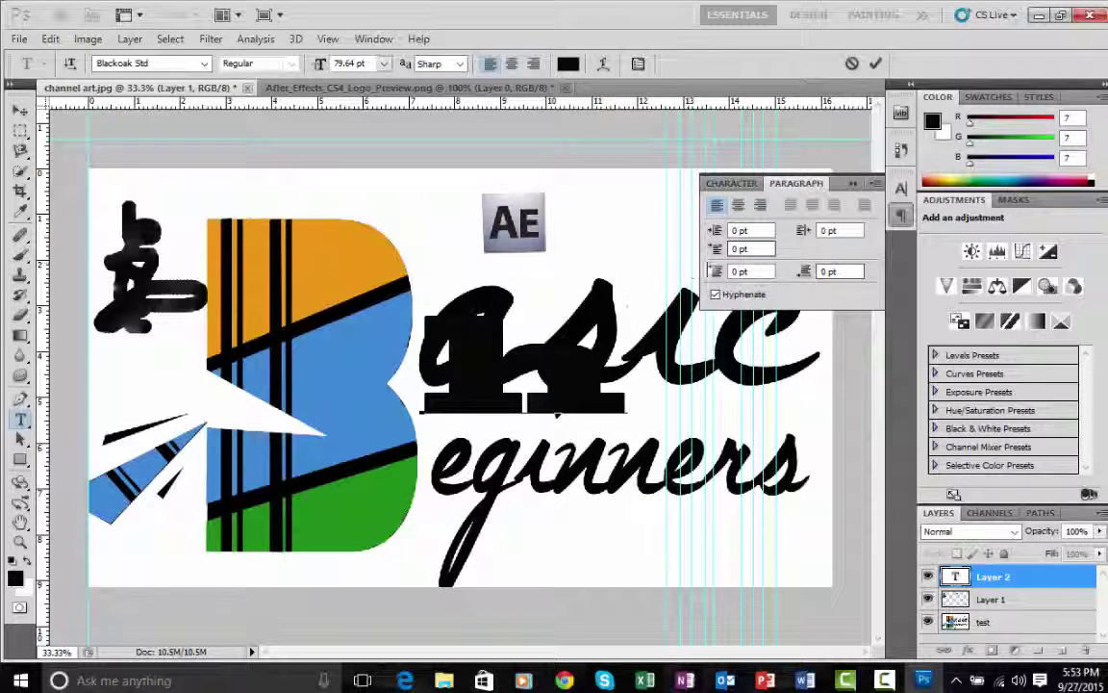
pyautogui.click(865, 185)
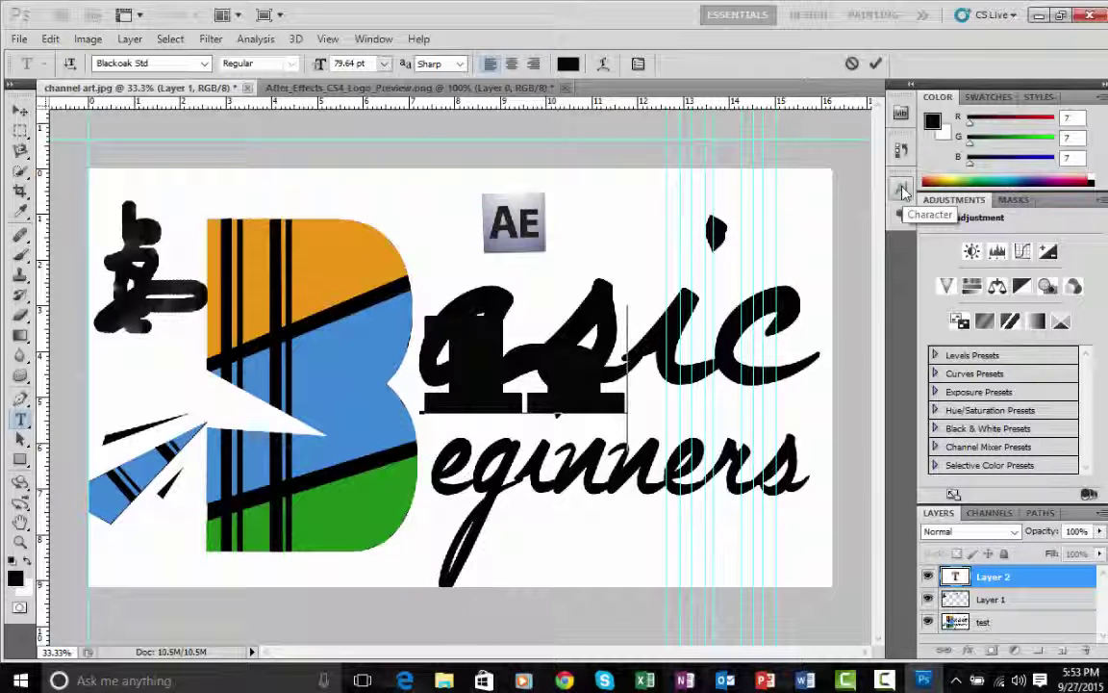
pyautogui.click(902, 189)
pyautogui.click(859, 185)
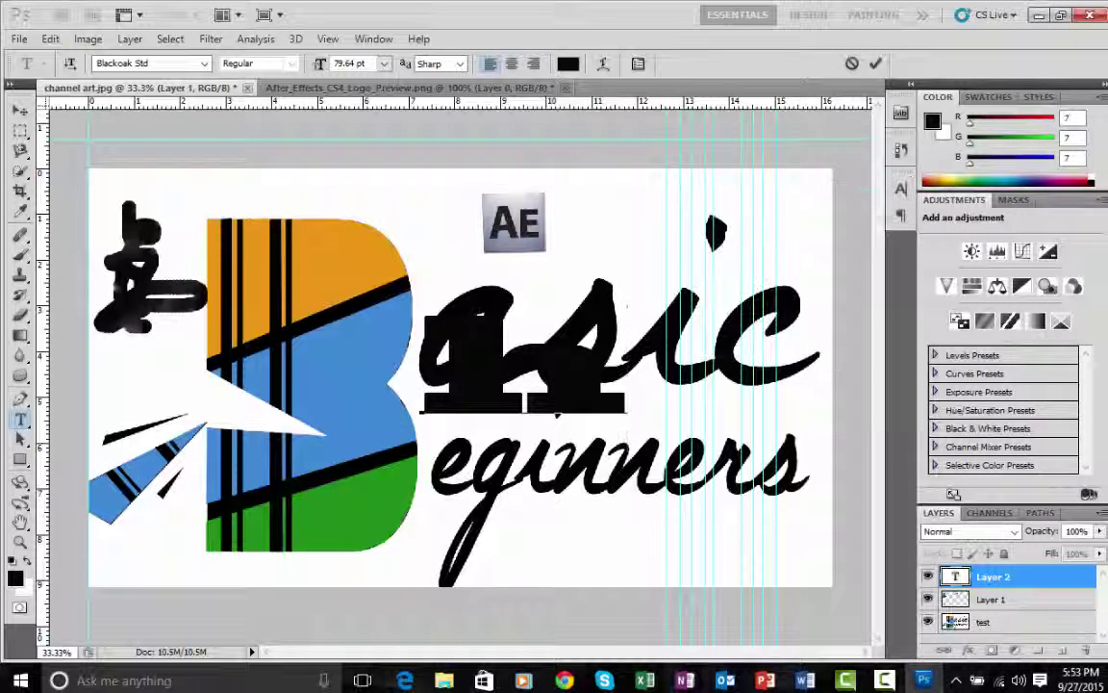
pyautogui.click(901, 217)
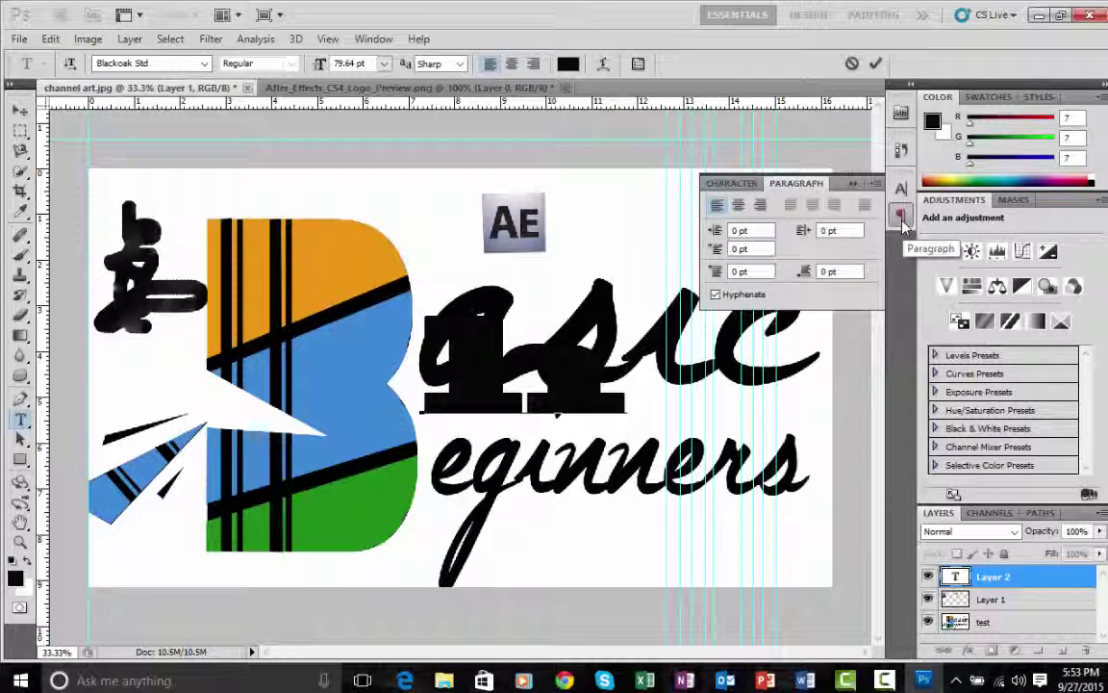
pyautogui.click(902, 218)
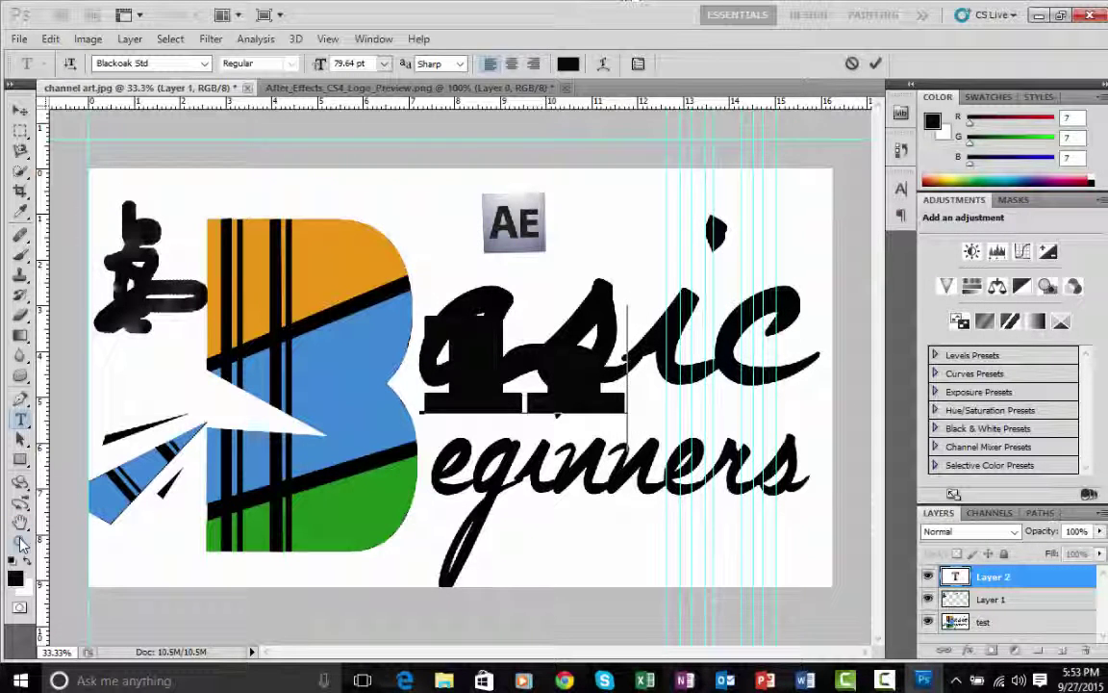
# Switch to the Zoom tool and magnify the start of the word "eginners" to 66.67%.
pyautogui.click(20, 542)
pyautogui.click(52, 39)
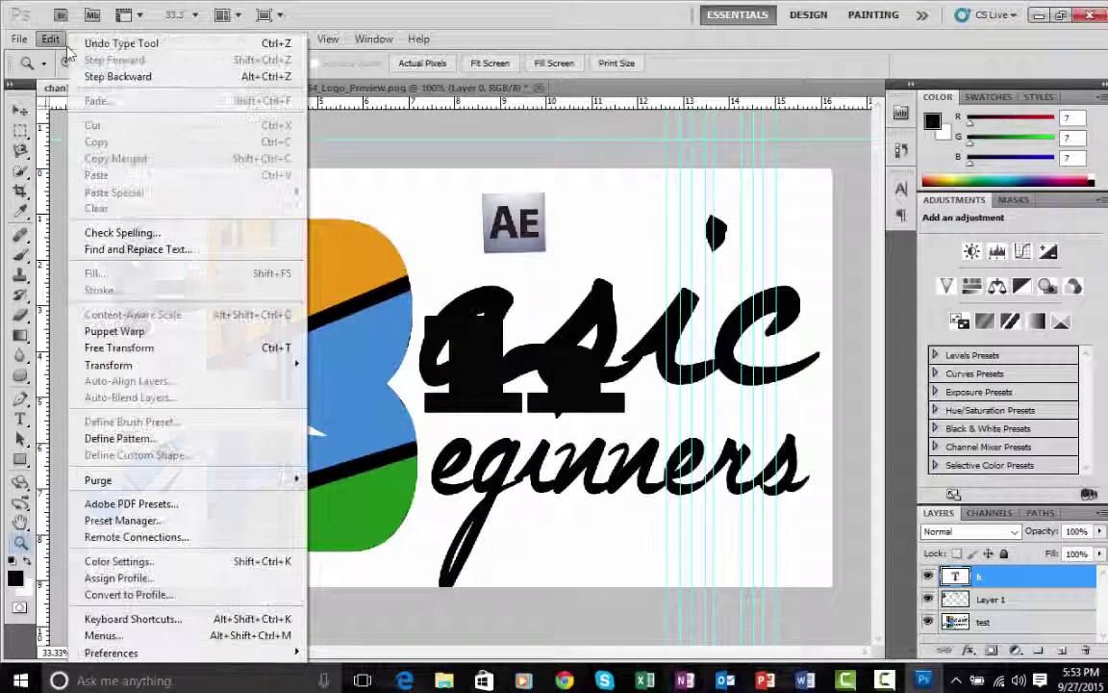
pyautogui.click(21, 486)
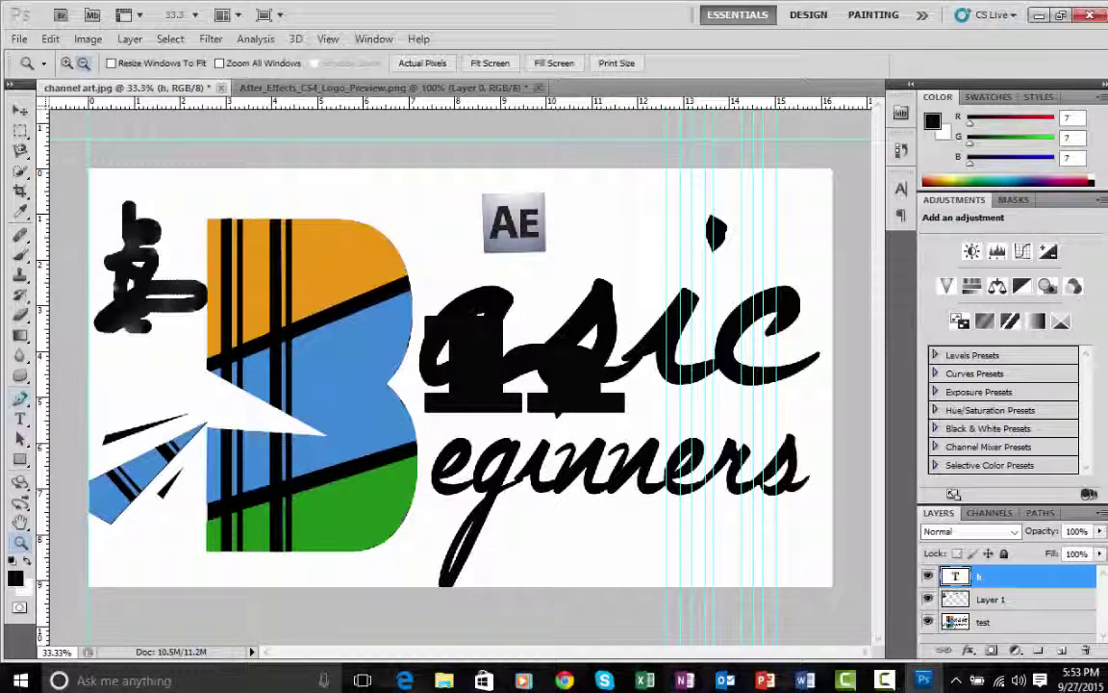
pyautogui.click(461, 452)
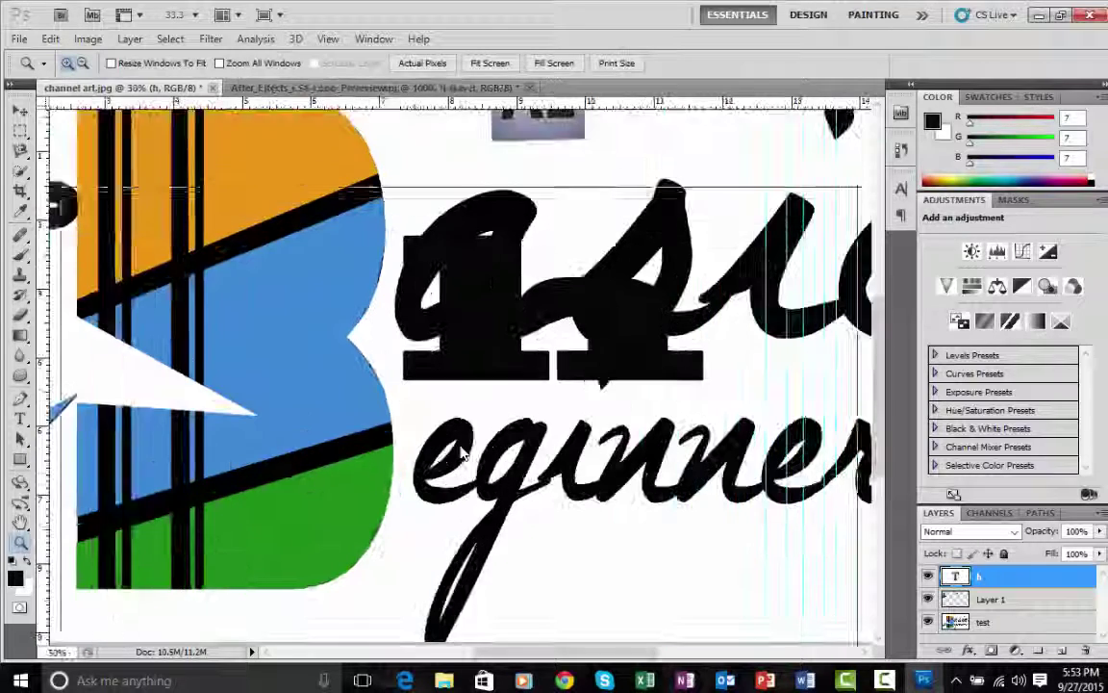
pyautogui.click(462, 452)
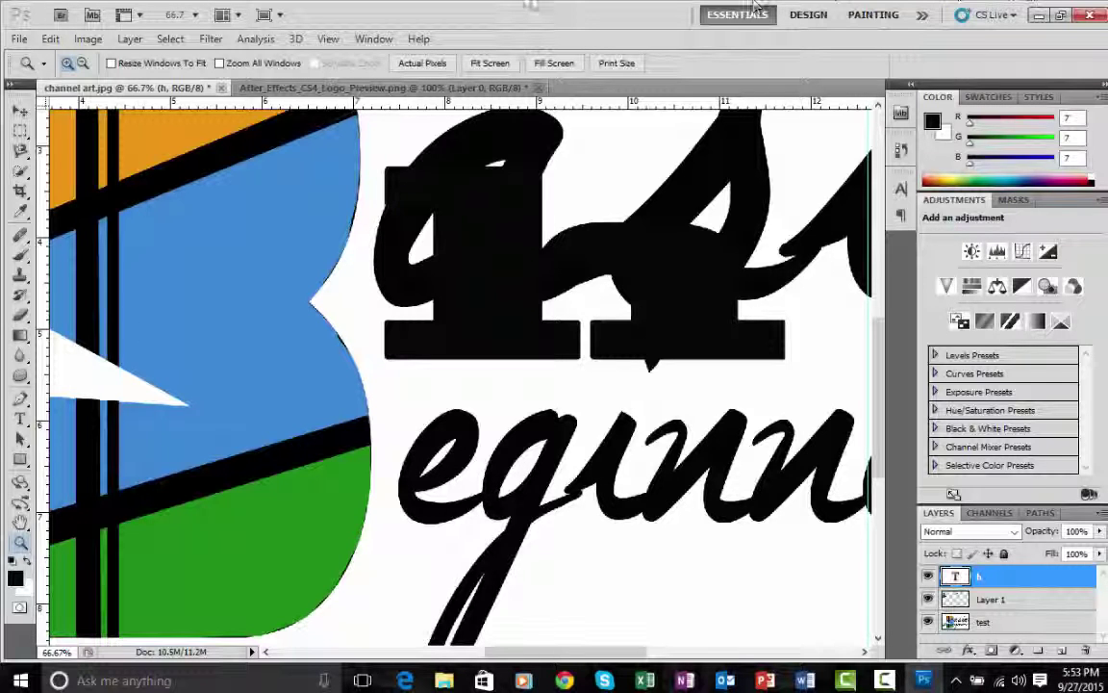
pyautogui.click(20, 40)
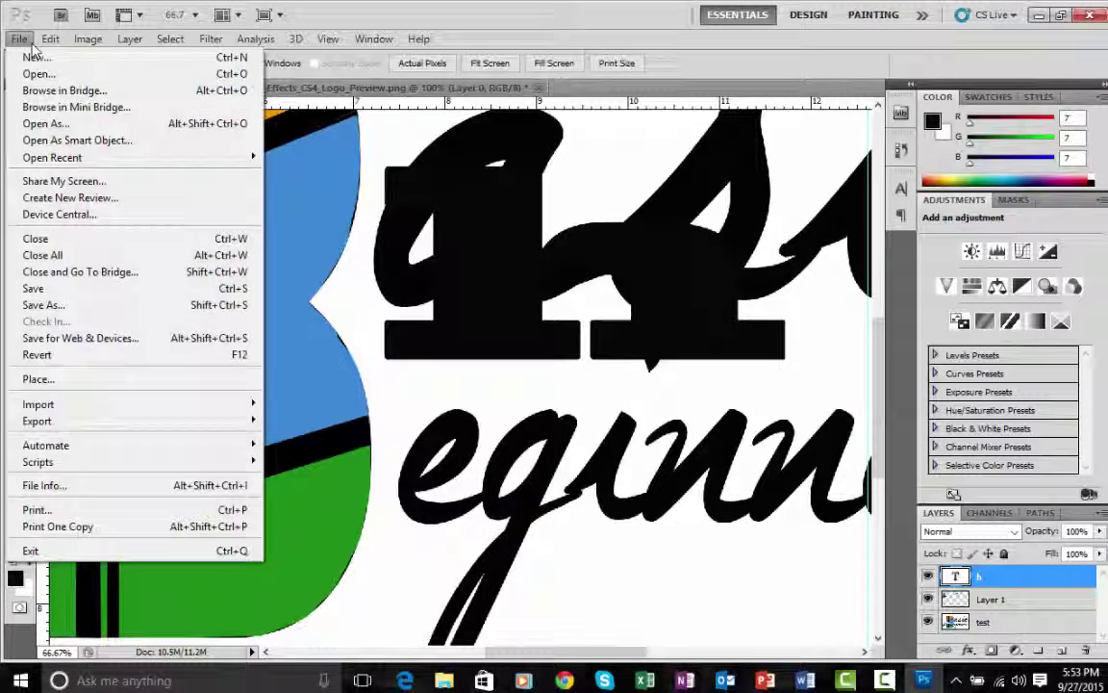
pyautogui.click(43, 304)
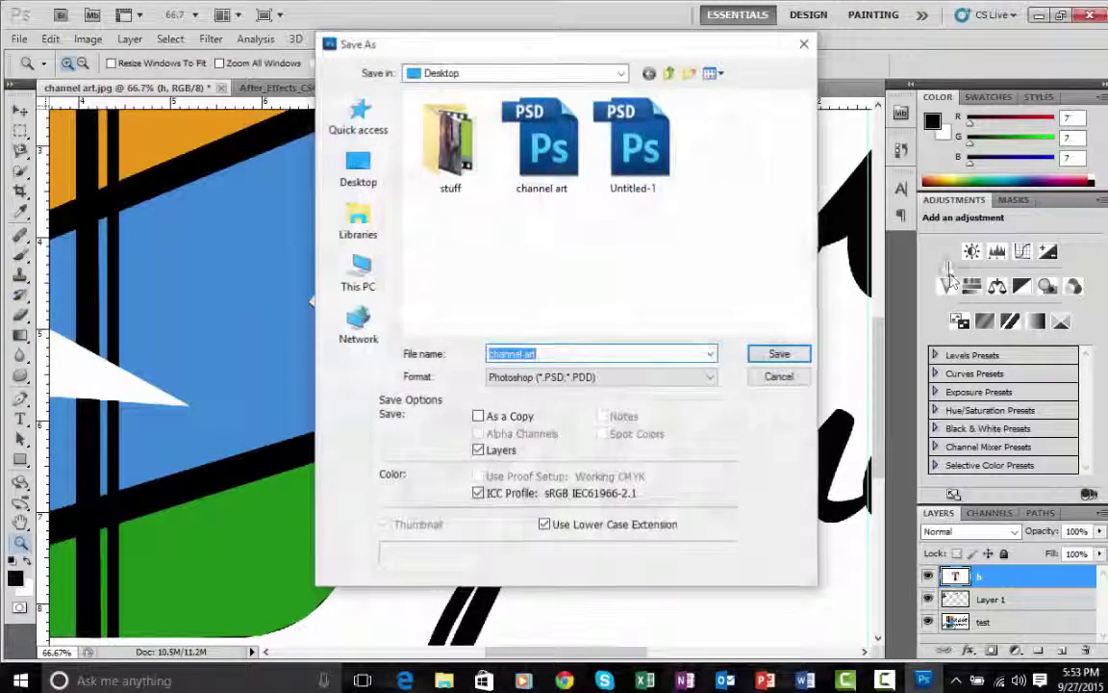
pyautogui.click(802, 45)
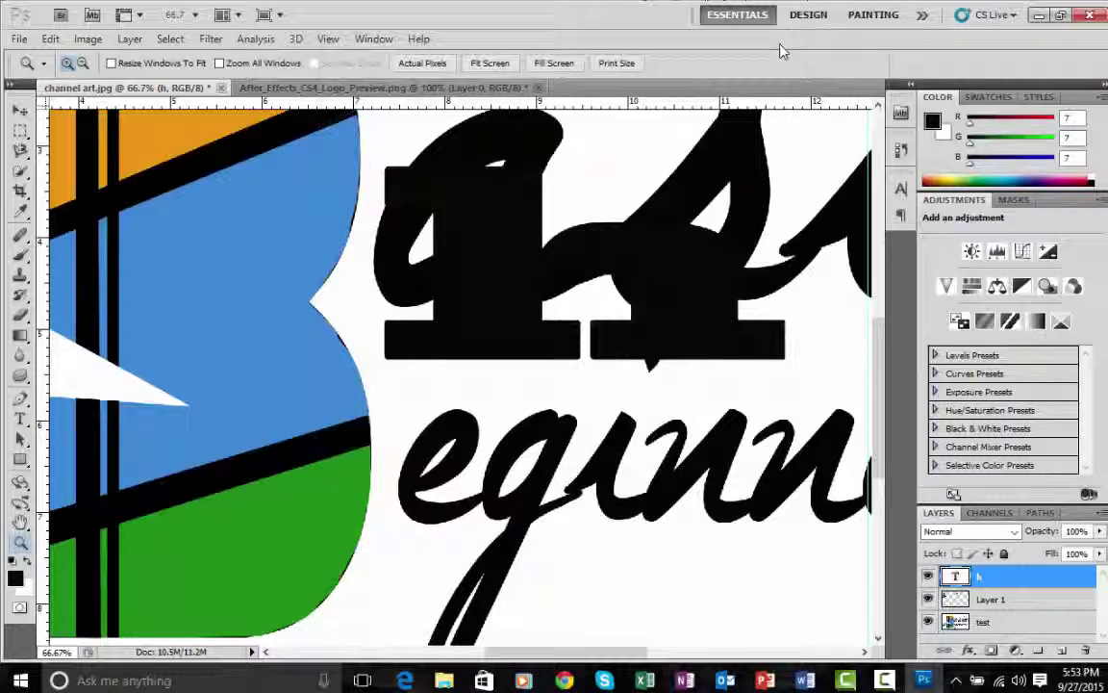
# Save a JPEG copy to the Desktop as channel art.jpg, replacing the existing file, with High quality and Baseline ("Standard") format.
pyautogui.hotkey('ctrl', 'shift', 's')
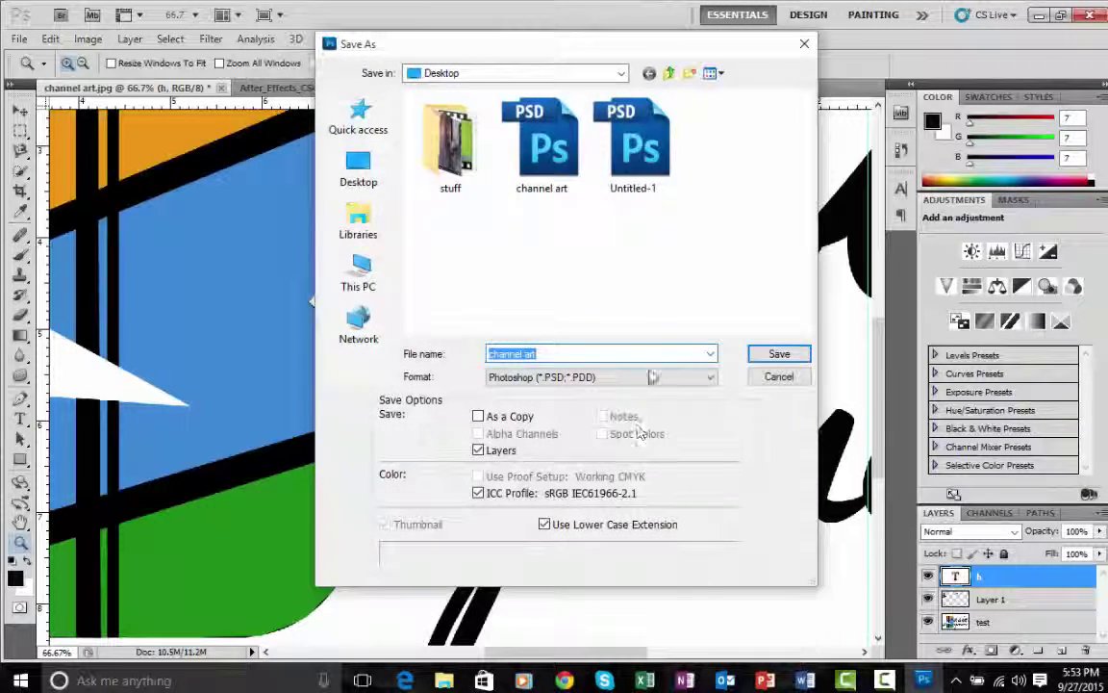
pyautogui.click(654, 377)
pyautogui.click(657, 381)
pyautogui.click(674, 379)
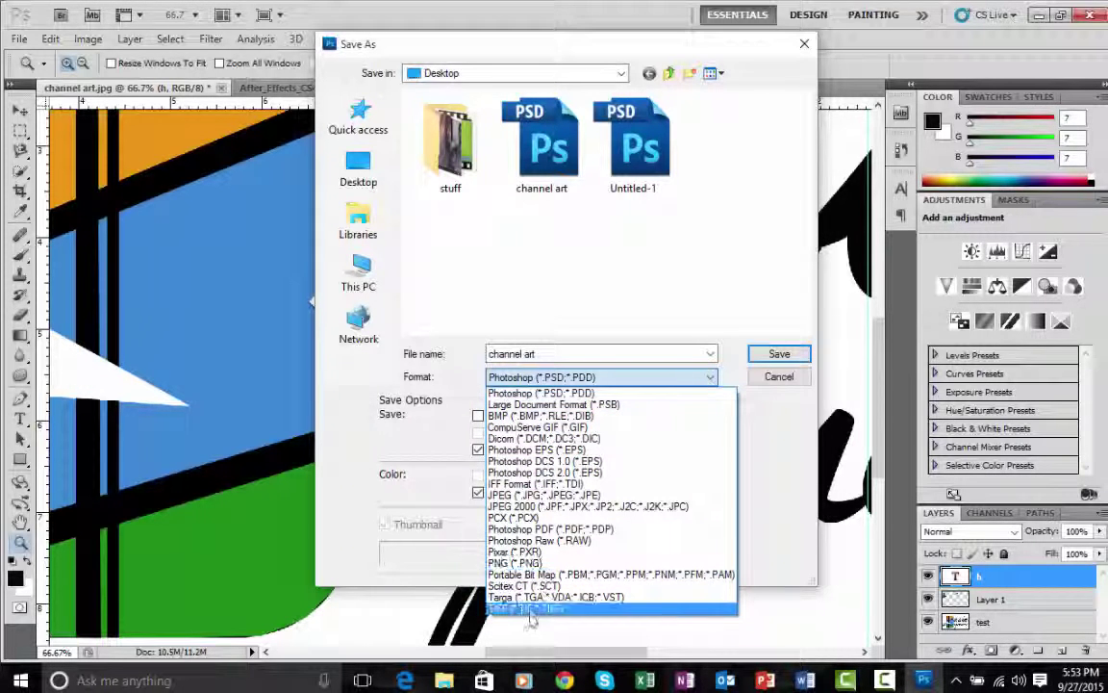
pyautogui.click(527, 496)
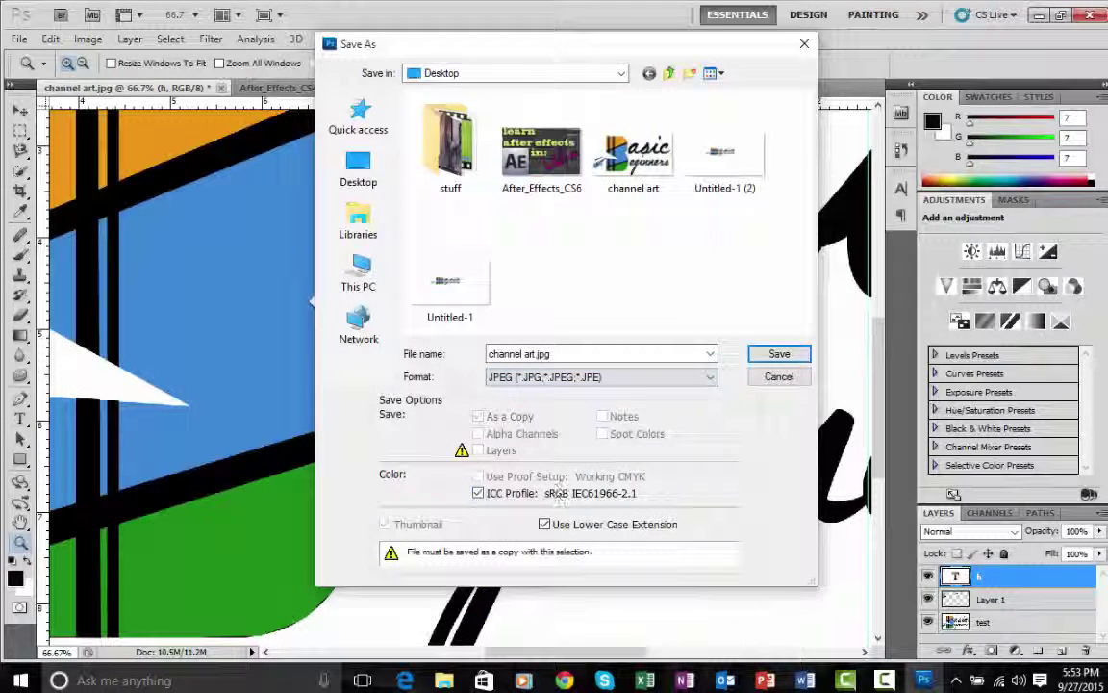
pyautogui.click(779, 354)
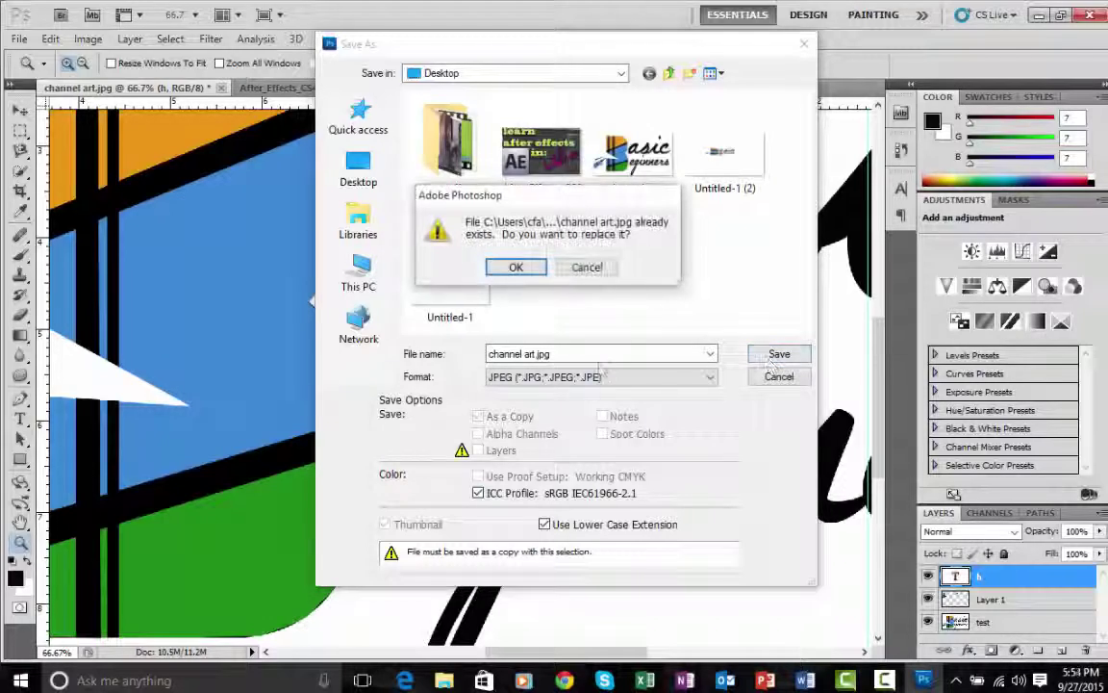
pyautogui.click(514, 268)
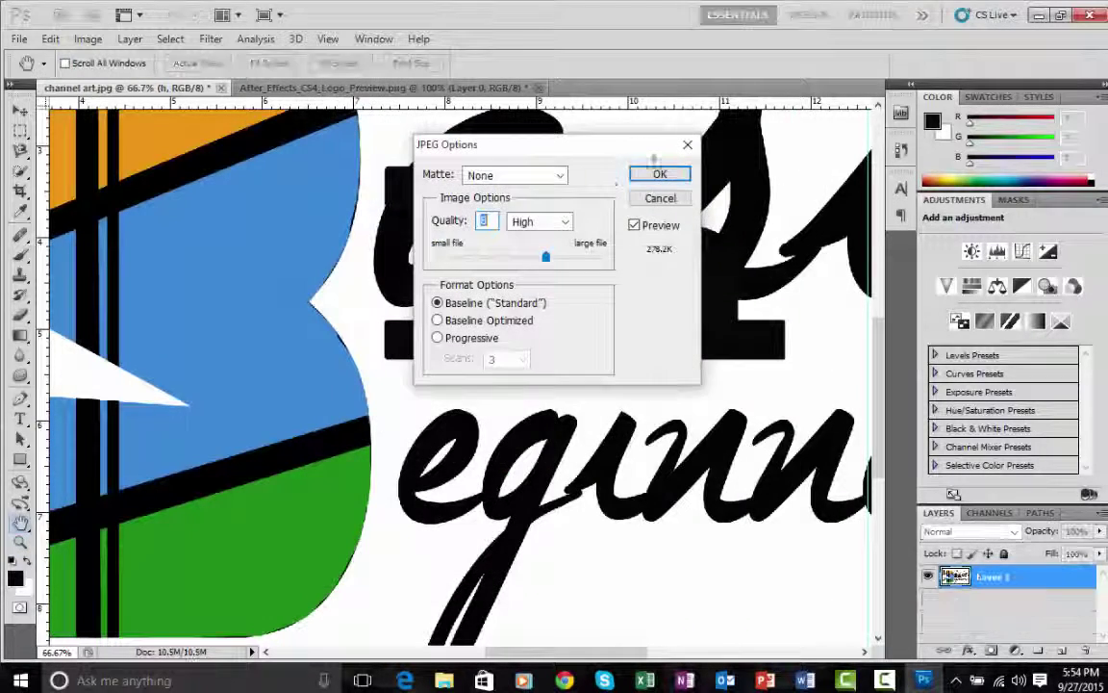
pyautogui.click(661, 174)
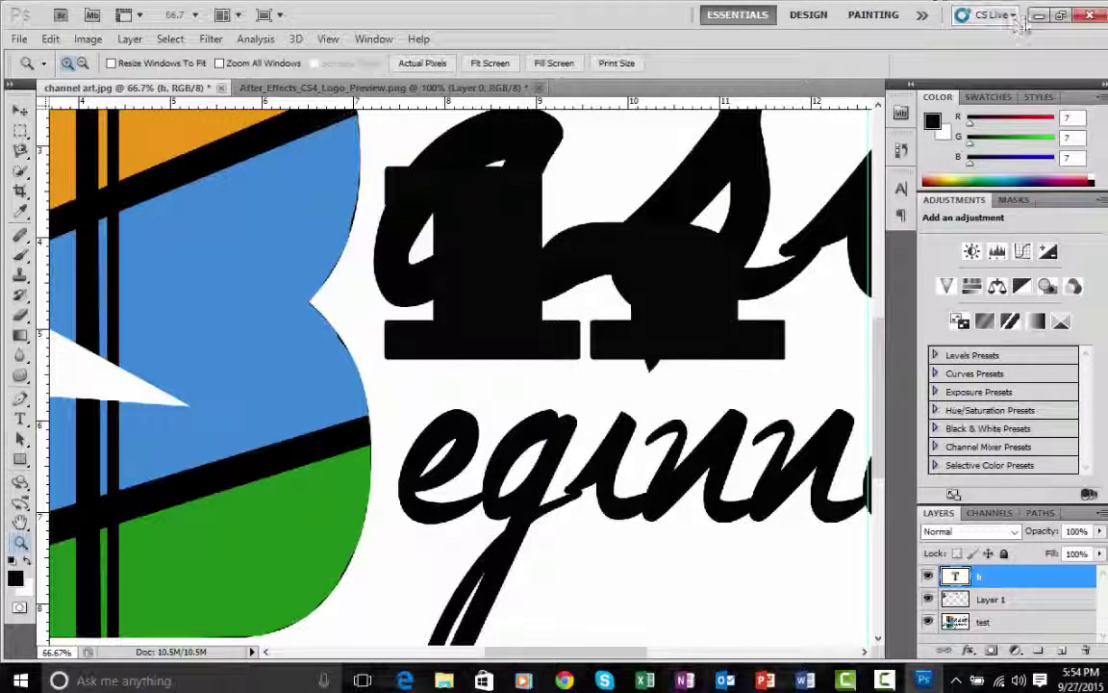
# Save the layered document to the Desktop in Photoshop format as "nuiuyugg" with Maximize Compatibility on.
pyautogui.click(18, 39)
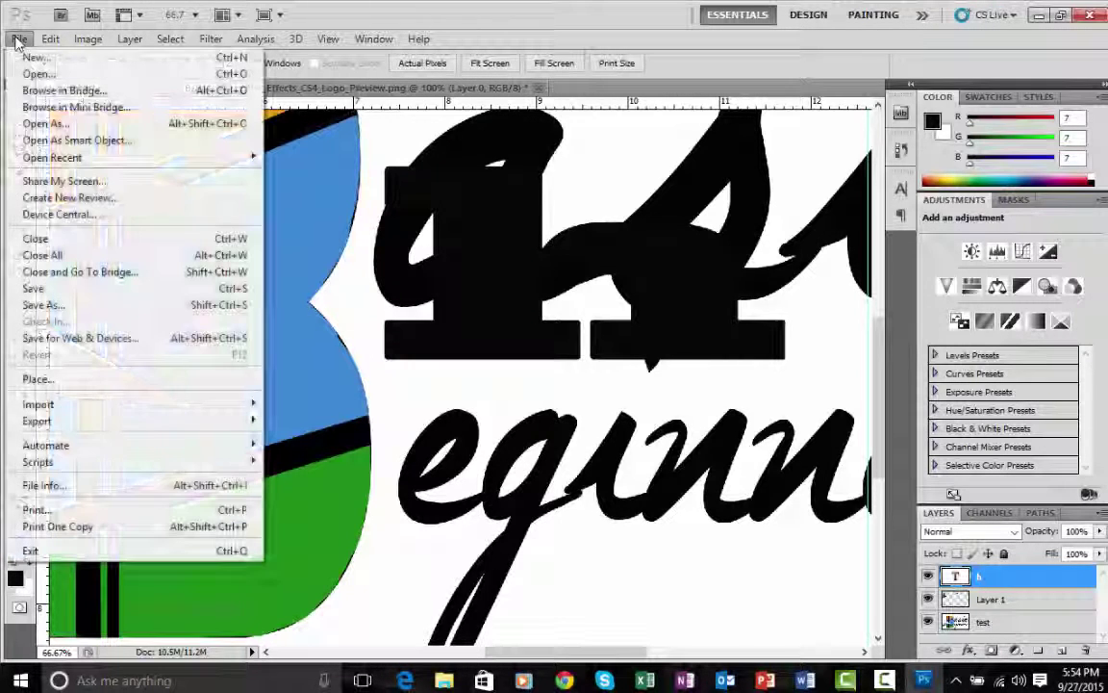
pyautogui.click(44, 304)
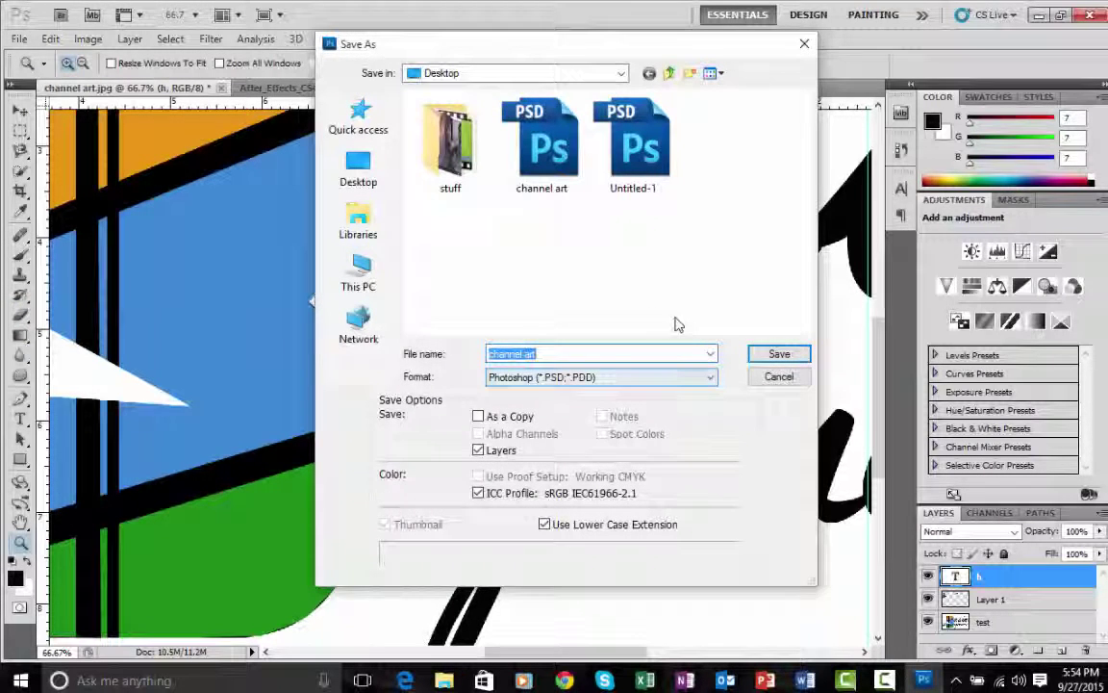
pyautogui.press('BackSpace')
pyautogui.write('finalgg')
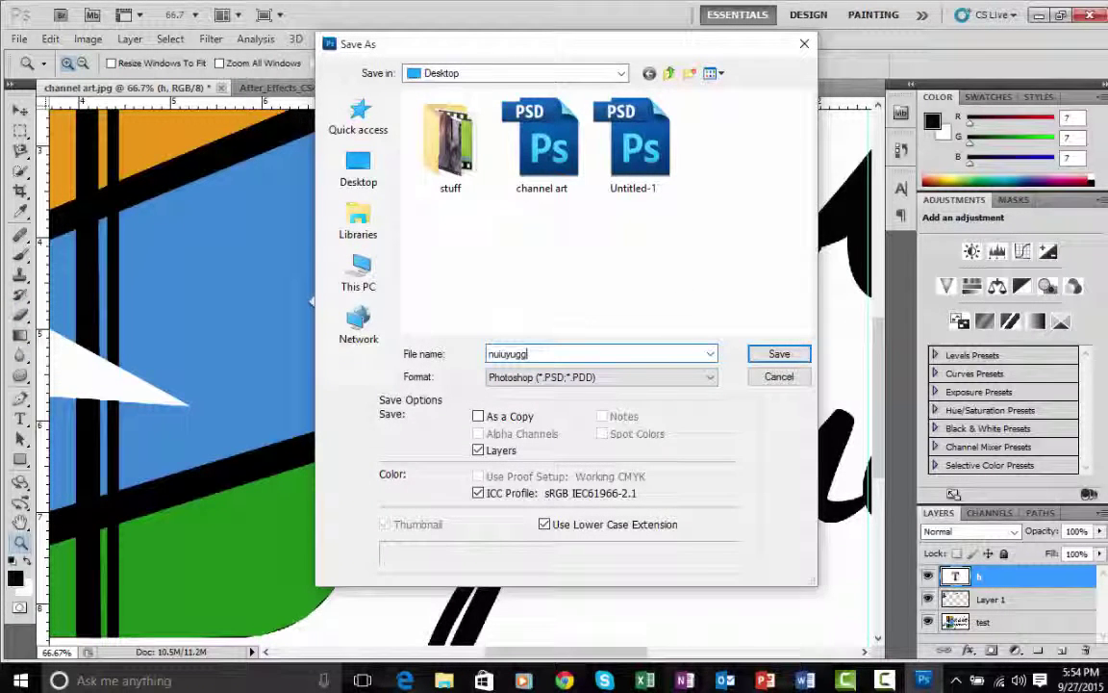
pyautogui.click(779, 356)
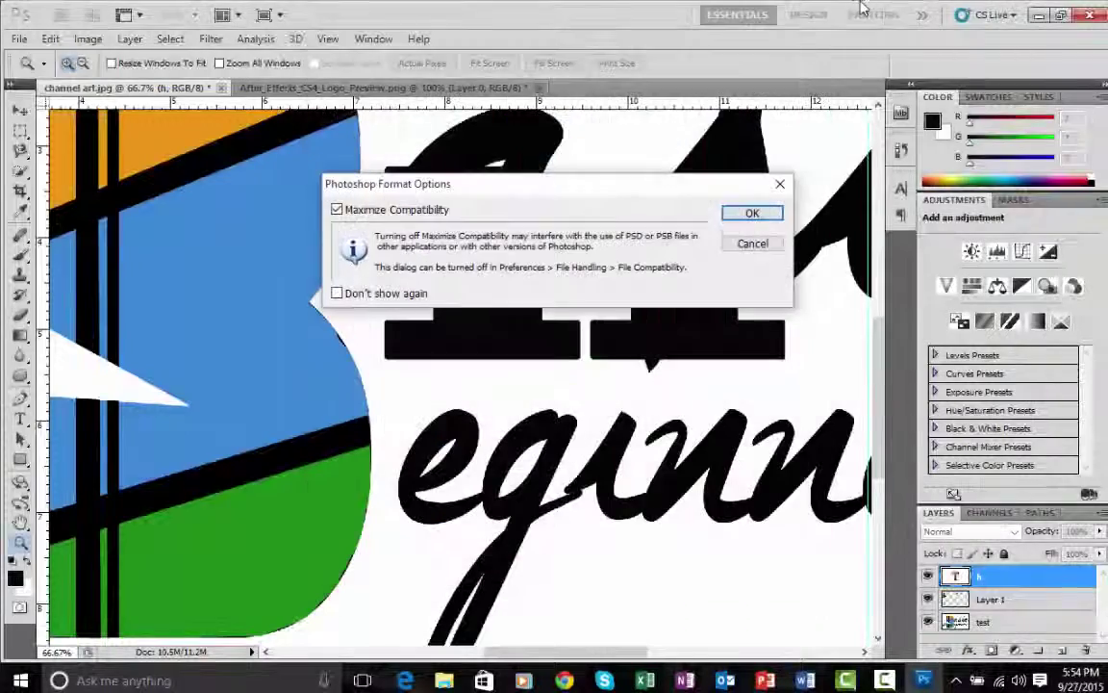
pyautogui.click(751, 213)
# Close the open documents and quit Photoshop, discarding the changes to After_Effects_CS4_Logo_Preview.png.
pyautogui.hotkey('ctrl', 'alt', 'w')
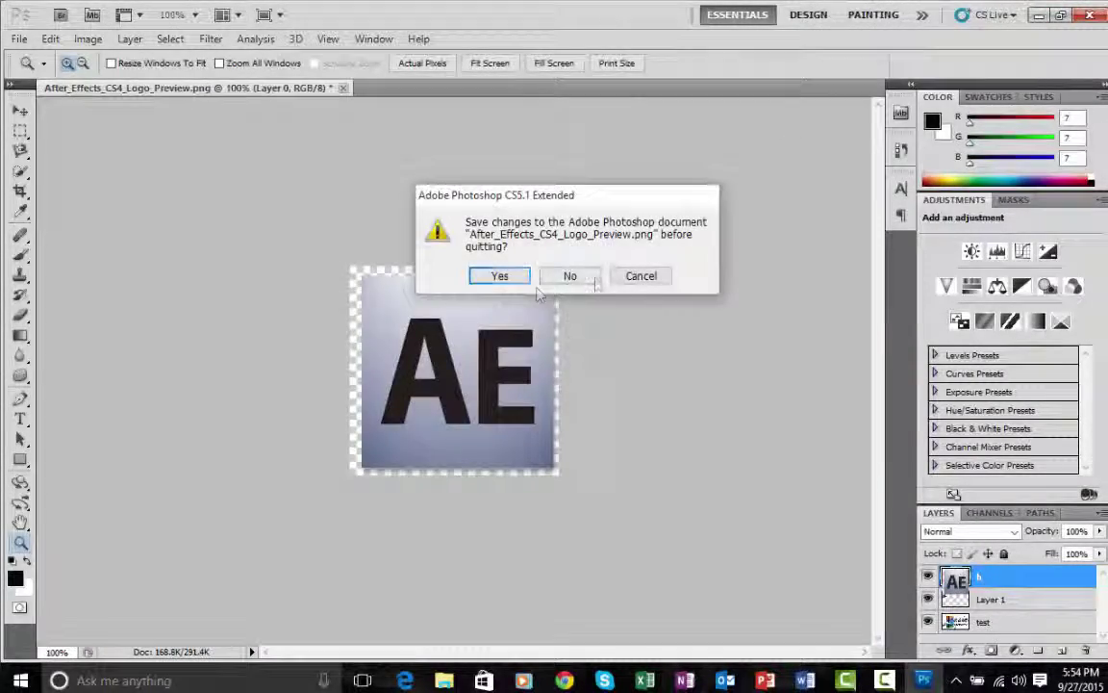
pyautogui.click(569, 275)
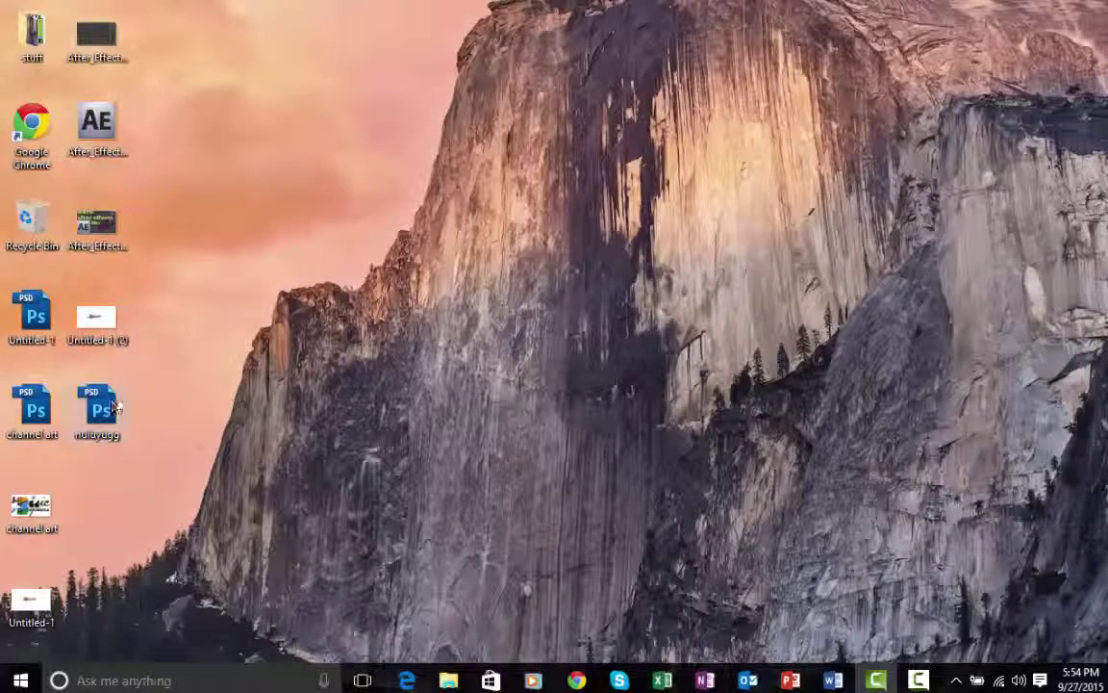
# View the Untitled-1 (2) image from the desktop in the Photos viewer and close it.
pyautogui.moveTo(142, 381); pyautogui.dragTo(76, 492)
pyautogui.moveTo(217, 352); pyautogui.dragTo(313, 409)
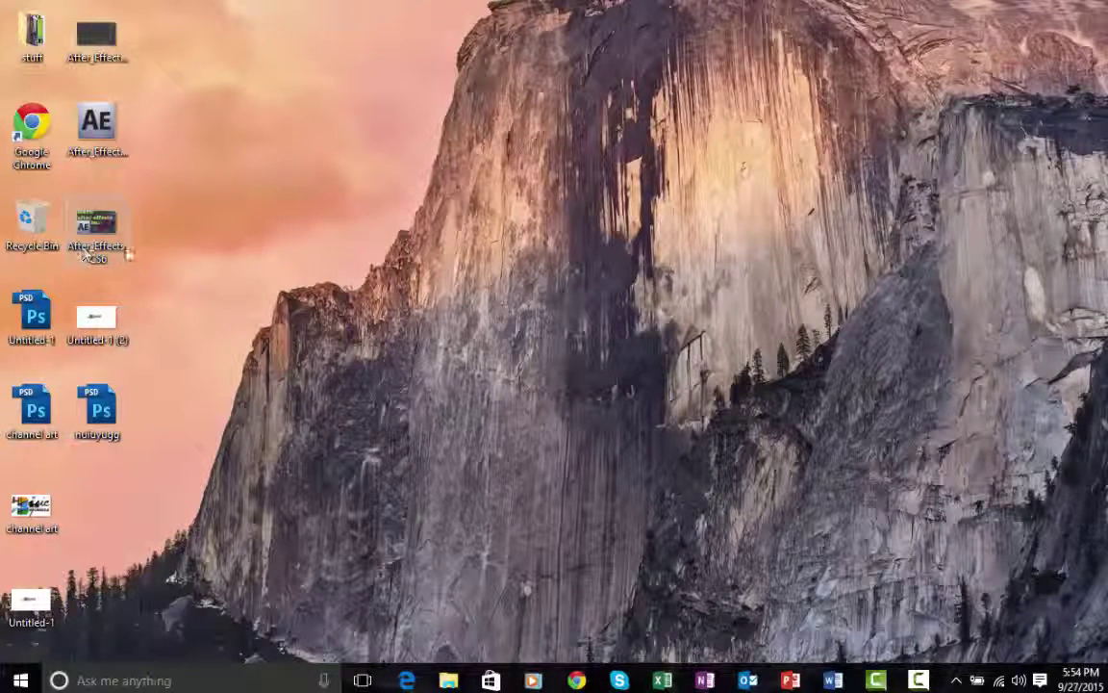
pyautogui.doubleClick(113, 322)
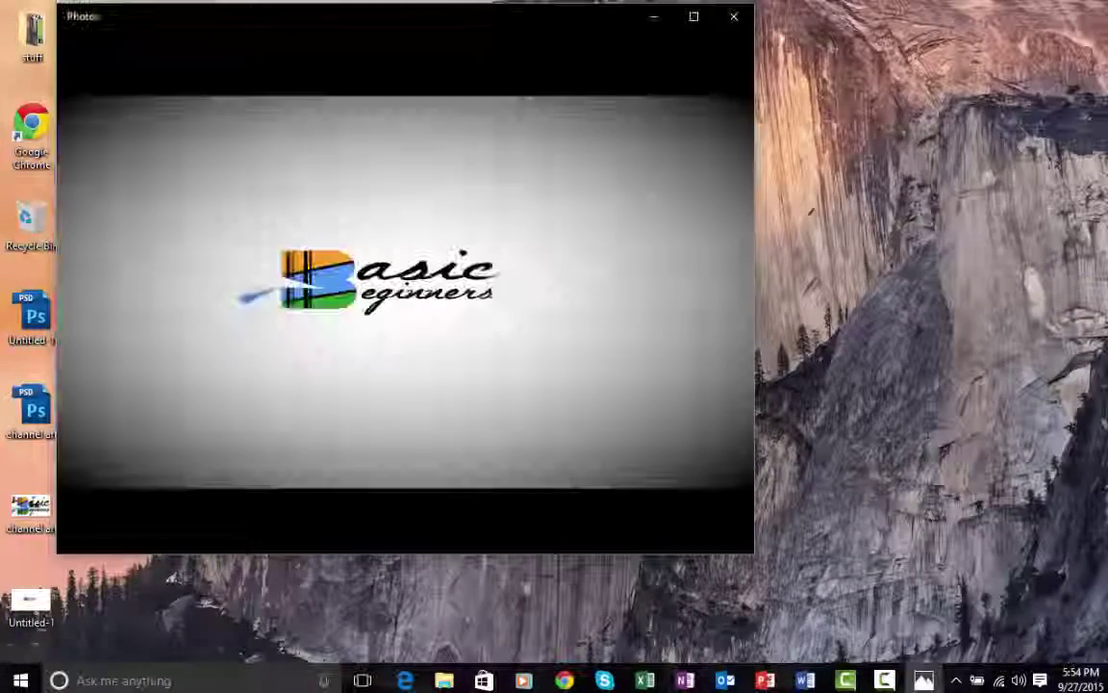
pyautogui.click(736, 17)
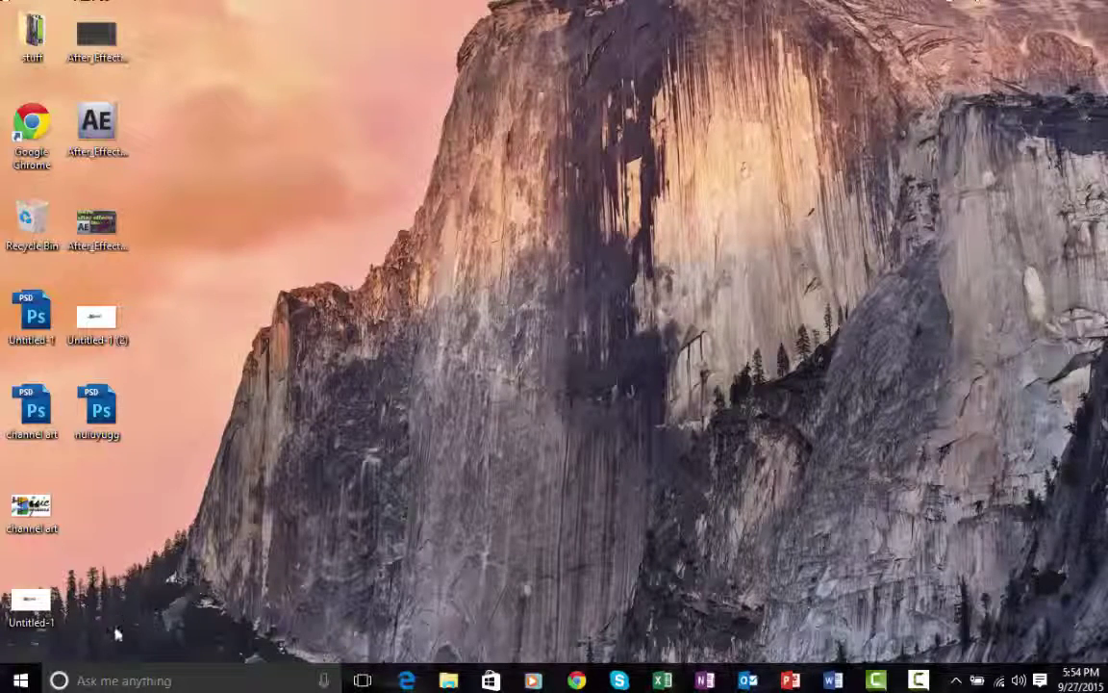
# Reopen the saved nuiuyugg.psd from the desktop in Photoshop, continuing to use the program as a trial.
pyautogui.click(121, 680)
pyautogui.click(438, 370)
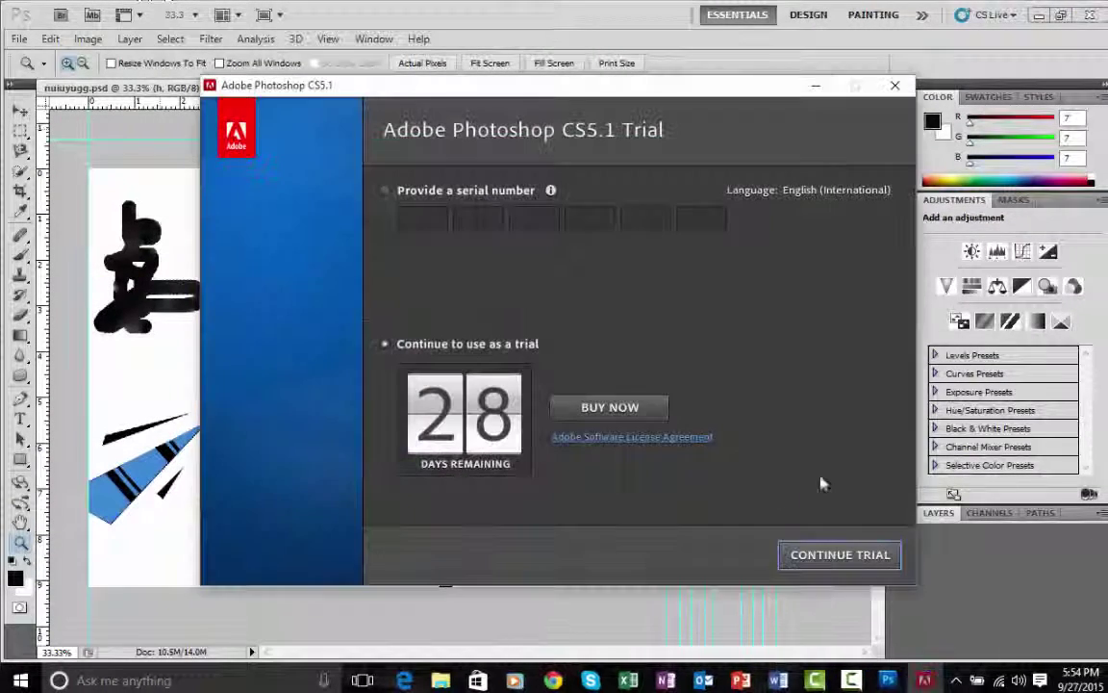
pyautogui.click(823, 555)
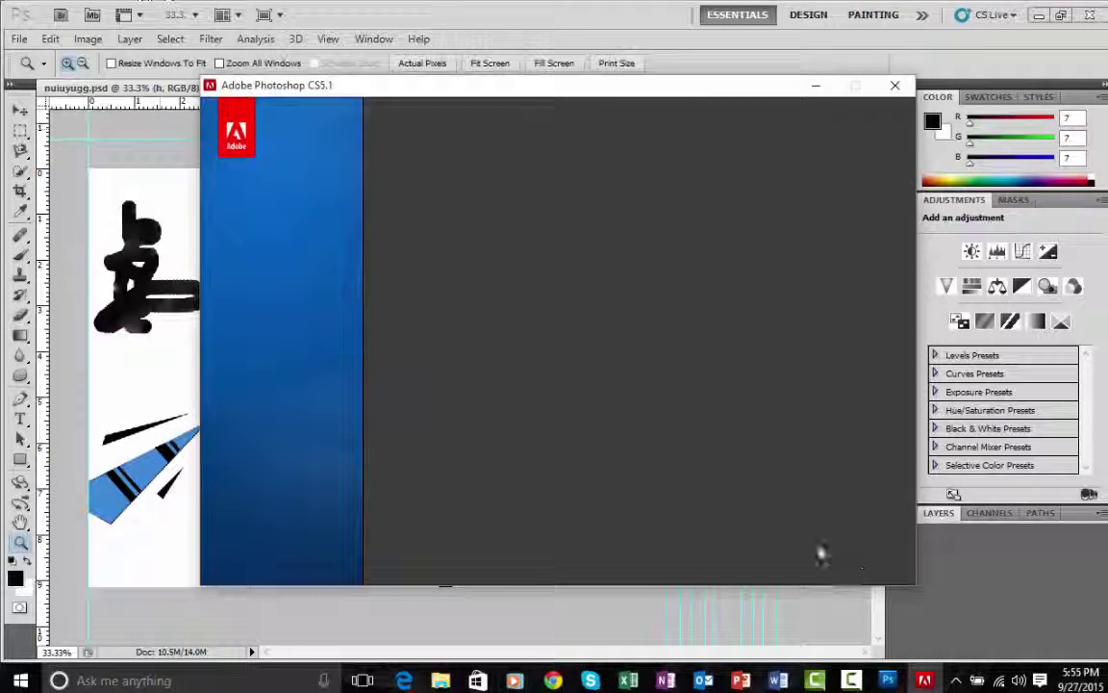
pyautogui.click(410, 556)
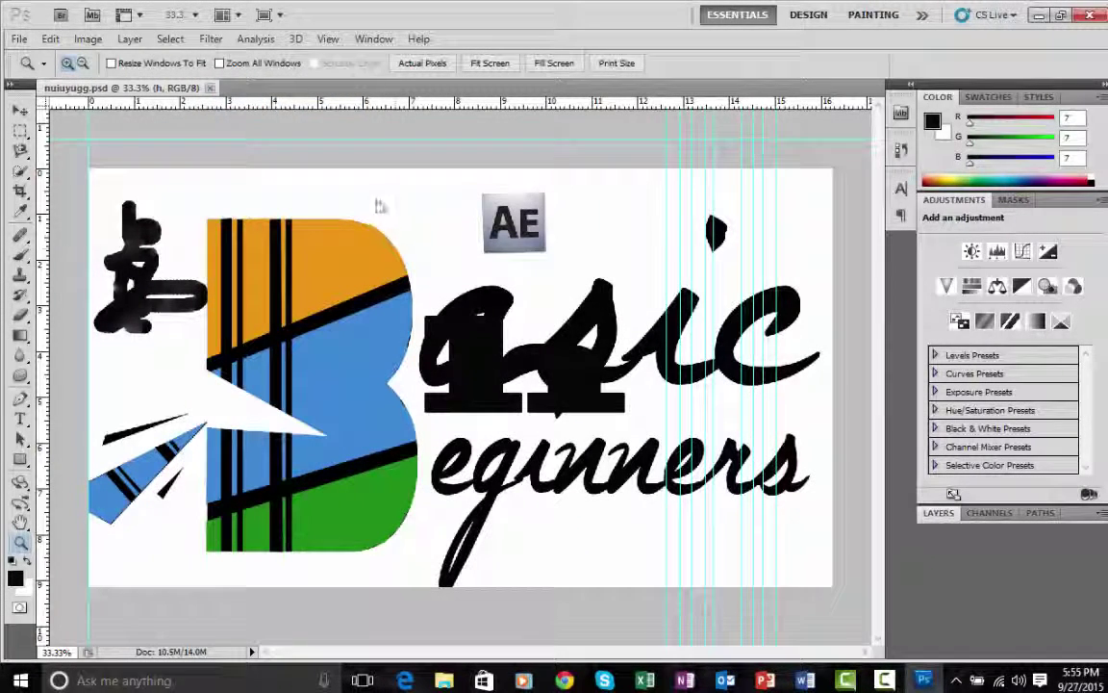